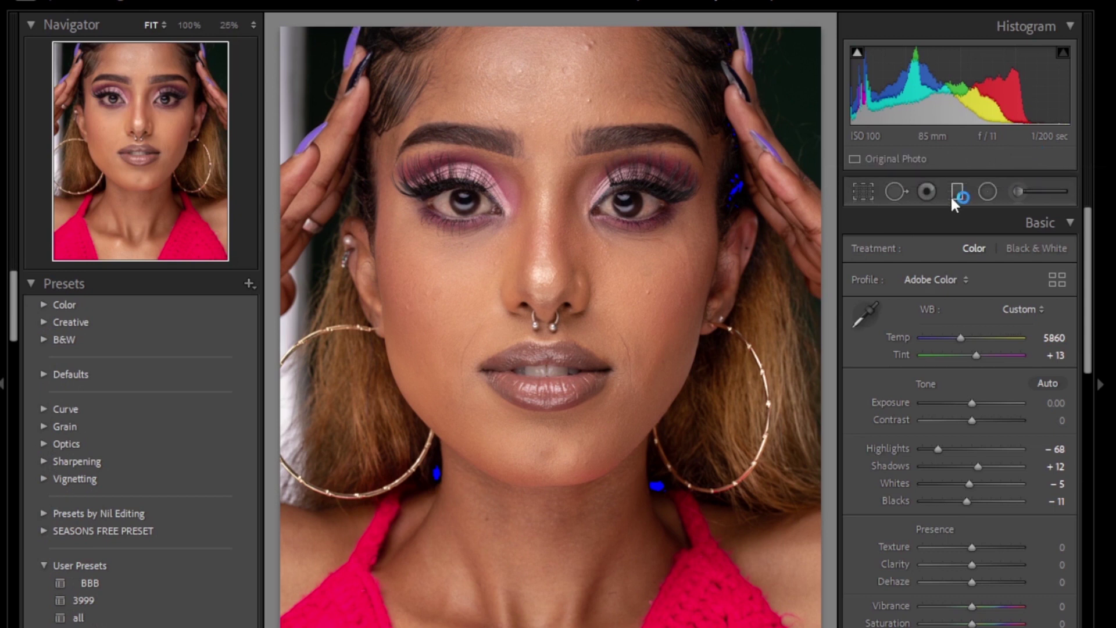
Open the portrait in Photoshop for editing and duplicate the background layer twice
{"action": "left_click", "coordinate": [614, 428]}
{"action": "left_click", "coordinate": [608, 424]}
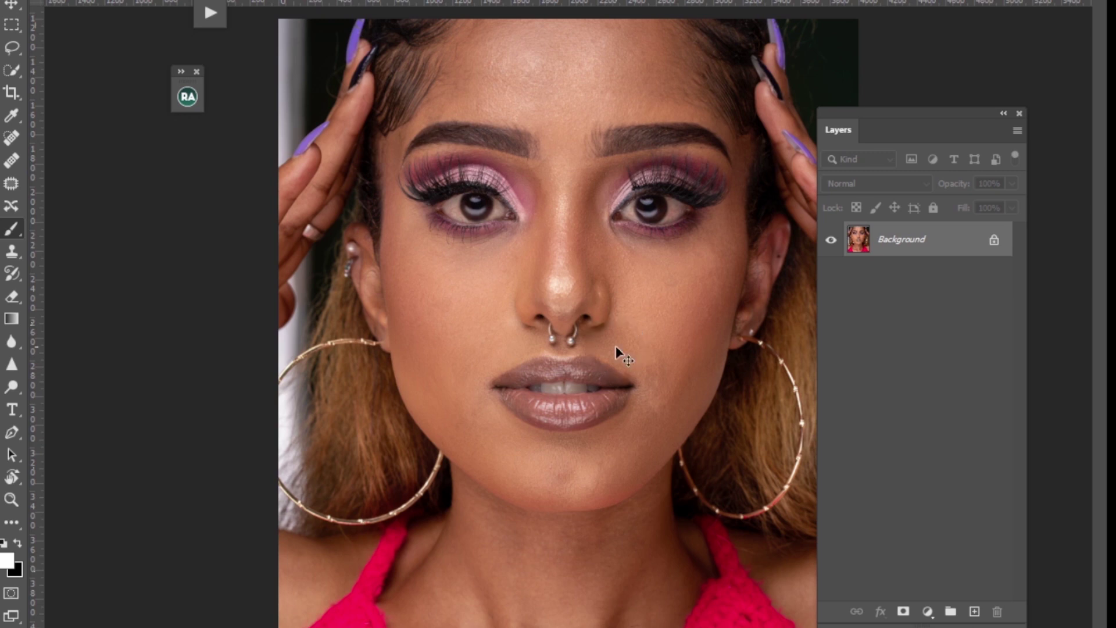
{"action": "key", "text": "ctrl+j"}
{"action": "key", "text": "ctrl+j"}
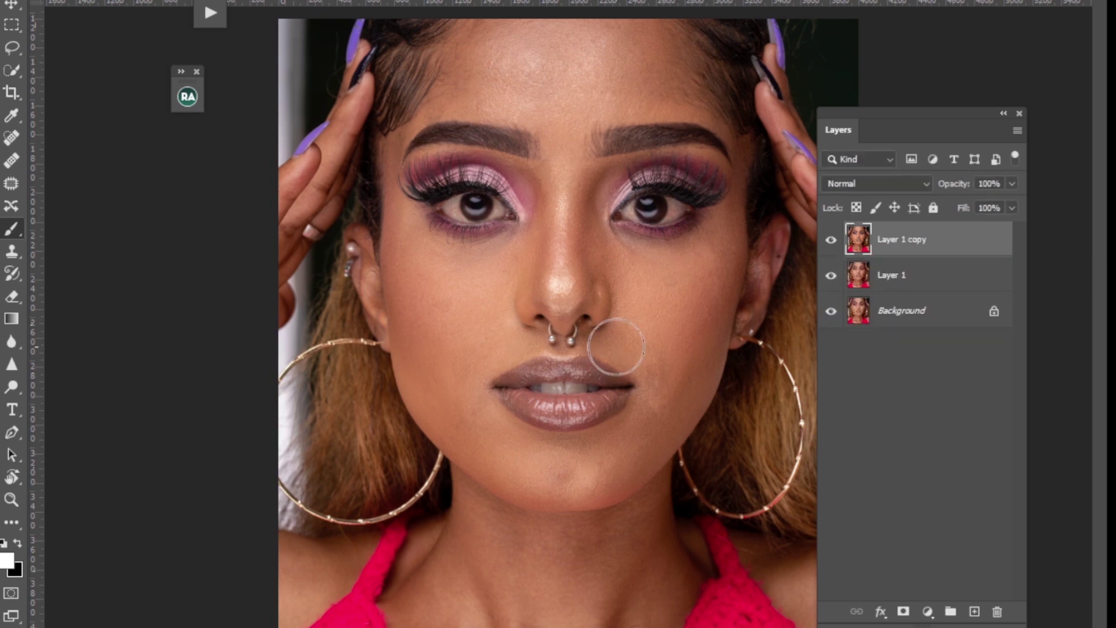
Rename the uppermost duplicate layer as texture and the duplicate below it as color
{"action": "double_click", "coordinate": [899, 240]}
{"action": "type", "text": "te"}
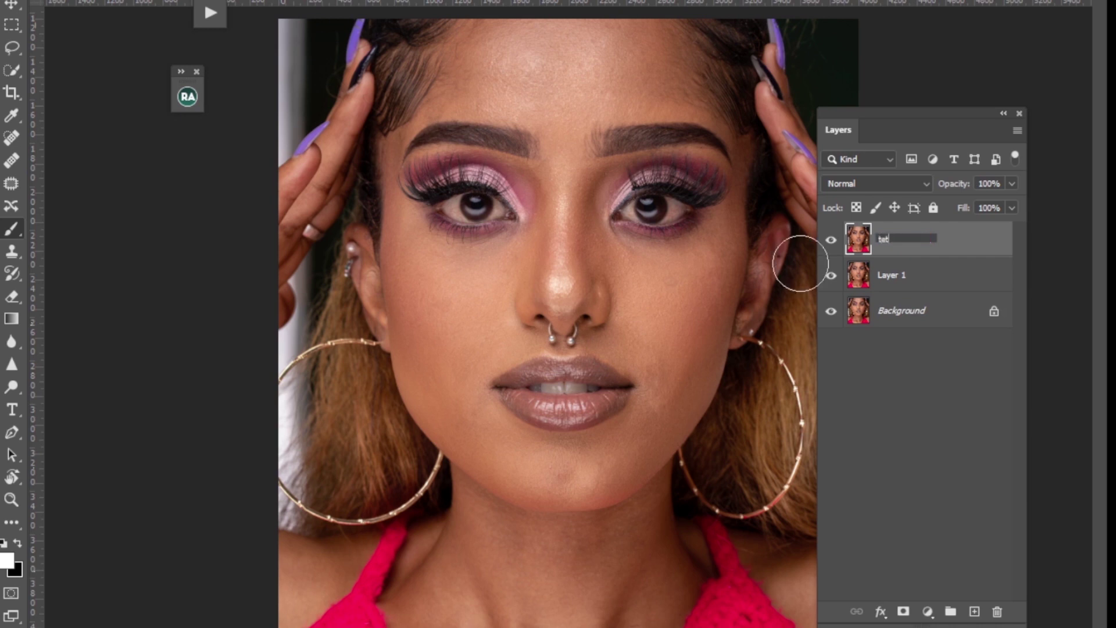
{"action": "type", "text": "xture"}
{"action": "double_click", "coordinate": [896, 275]}
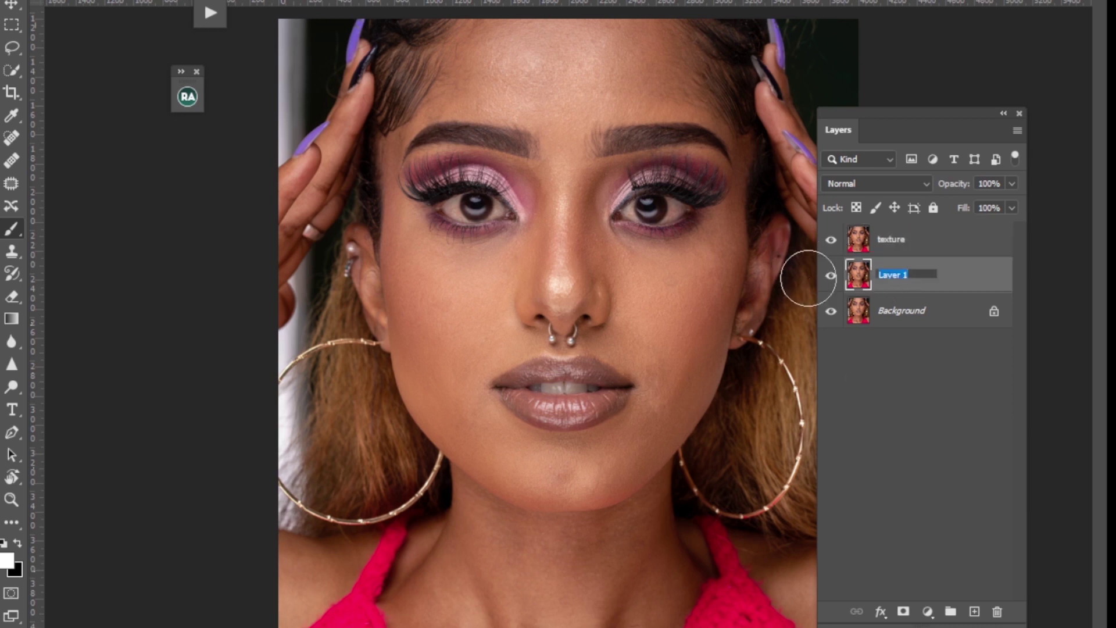
{"action": "type", "text": "color"}
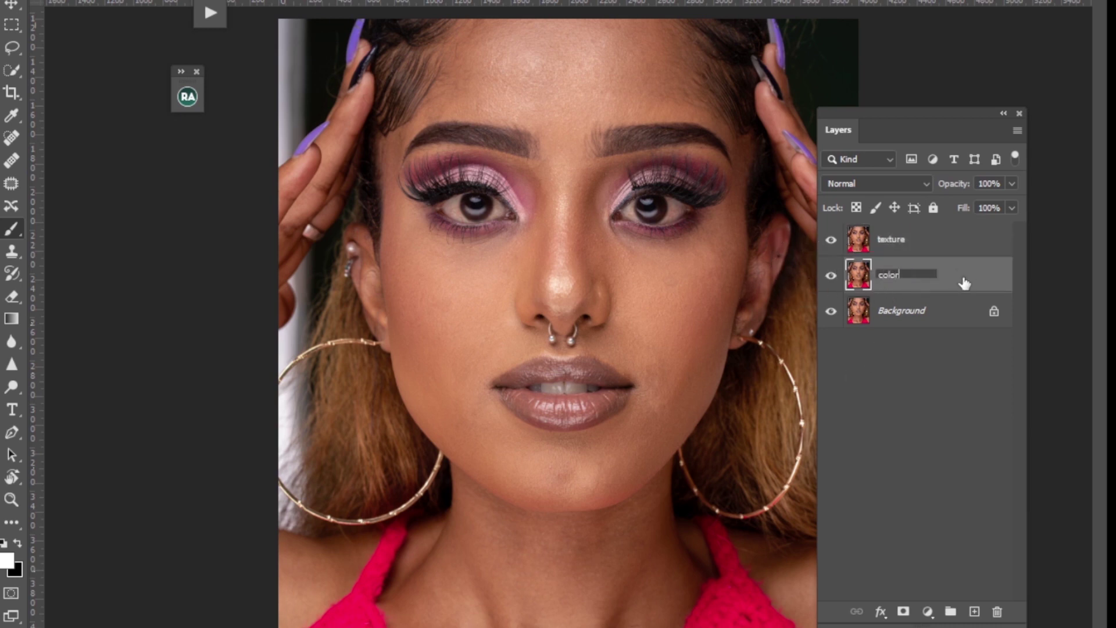
{"action": "key", "text": "Return"}
Hide the texture layer and start a Gaussian Blur on the color layer, previewing the forehead skin
{"action": "left_click", "coordinate": [831, 240]}
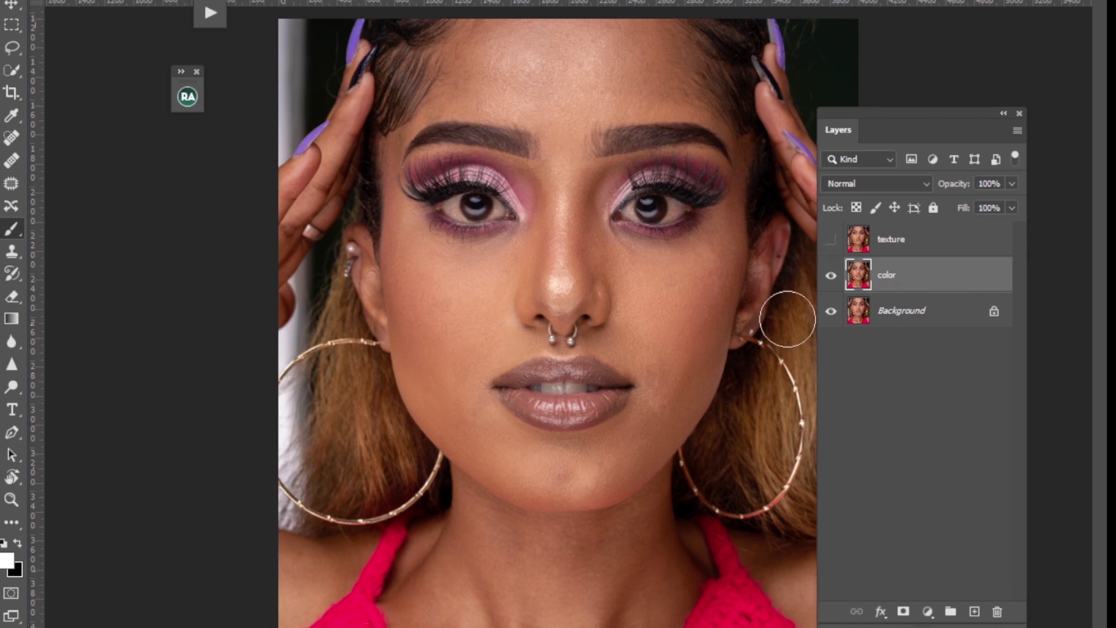
{"action": "left_click", "coordinate": [232, 0]}
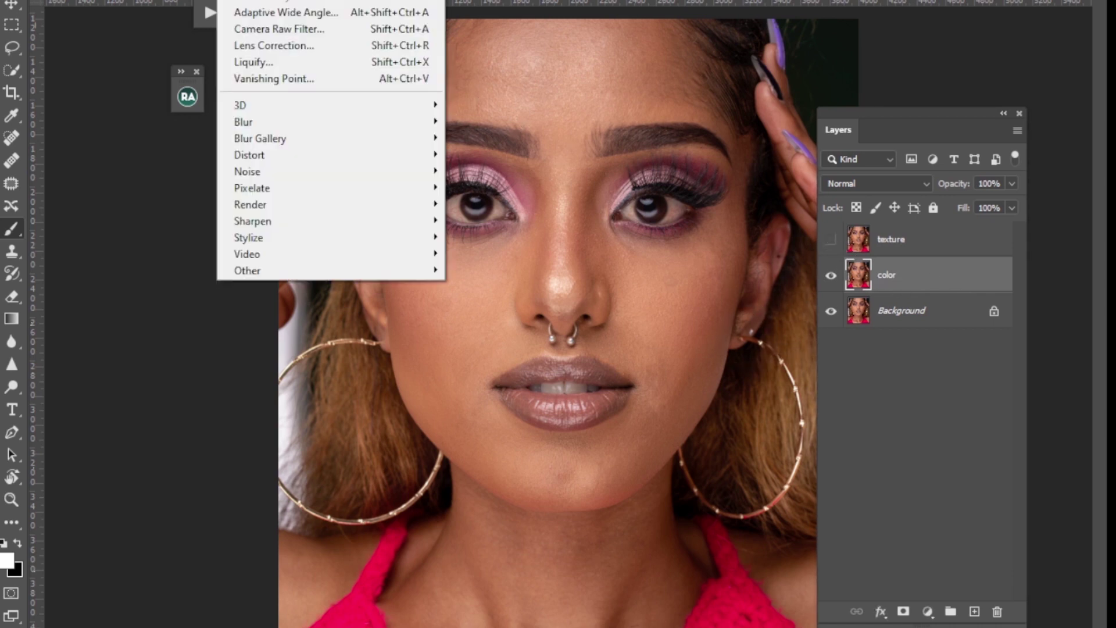
{"action": "mouse_move", "coordinate": [253, 123]}
{"action": "left_click", "coordinate": [486, 188]}
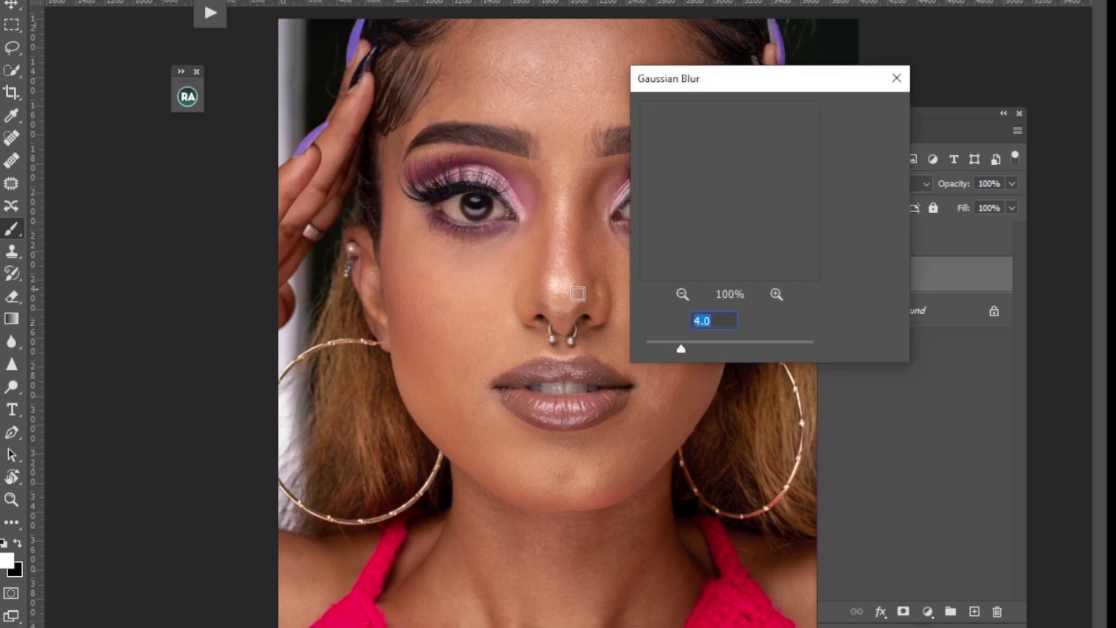
{"action": "left_click", "coordinate": [577, 210]}
{"action": "left_click", "coordinate": [547, 249]}
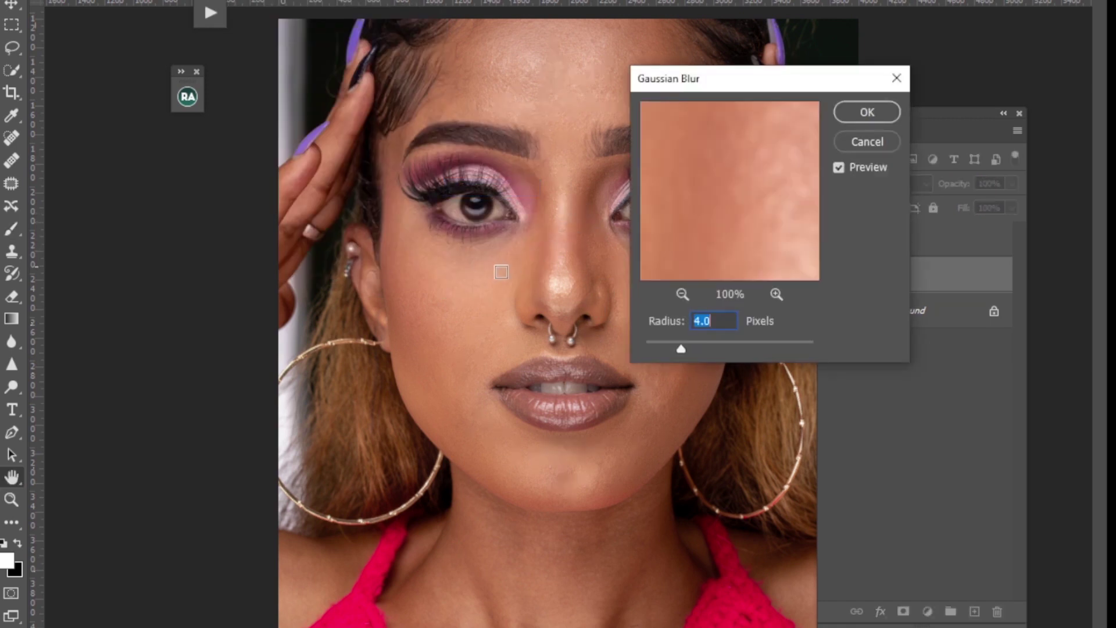
{"action": "left_click", "coordinate": [553, 111]}
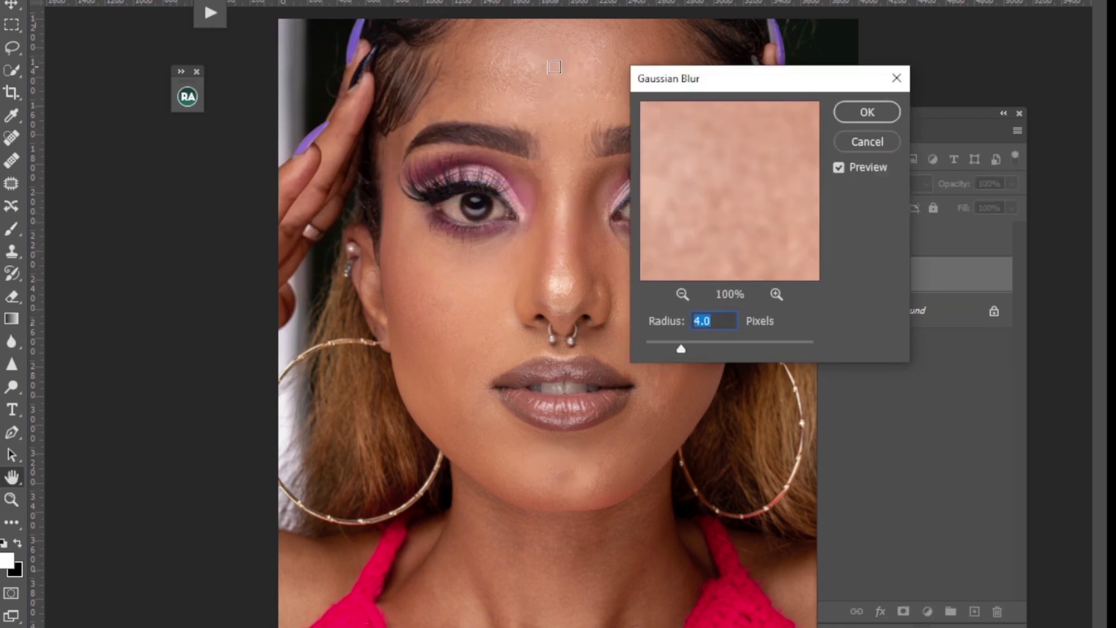
{"action": "left_click", "coordinate": [555, 67]}
{"action": "left_click_drag", "start_coordinate": [720, 147], "coordinate": [757, 206]}
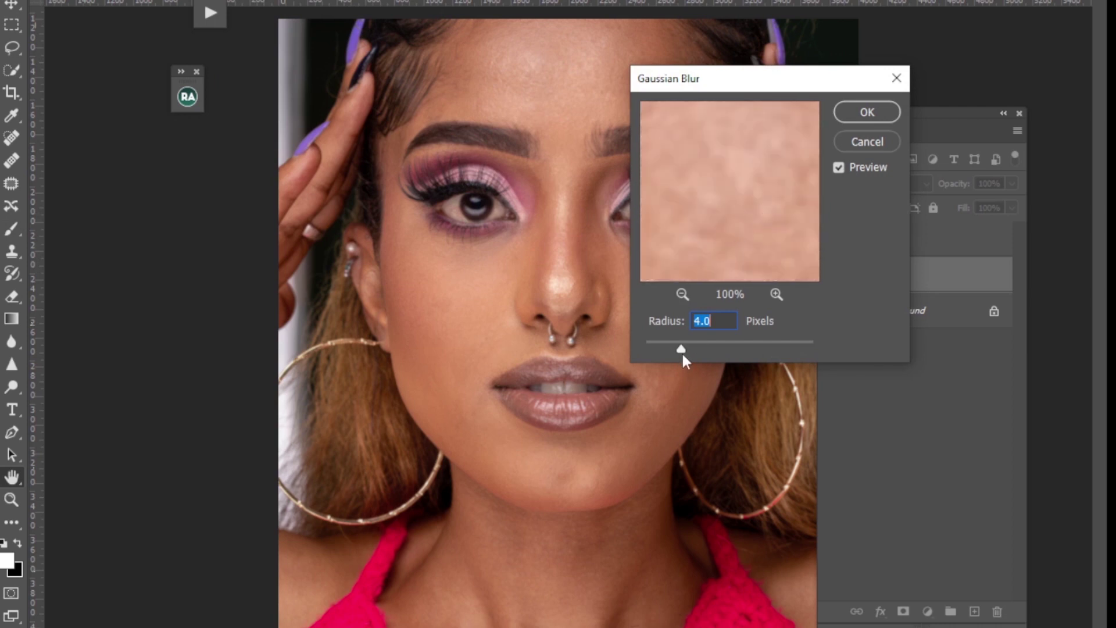
Apply the Gaussian Blur to the color layer with a radius of about 6.8 pixels, judging it in the 25% preview
{"action": "left_click_drag", "start_coordinate": [704, 152], "coordinate": [712, 192]}
{"action": "left_click", "coordinate": [681, 294]}
{"action": "left_click", "coordinate": [683, 292]}
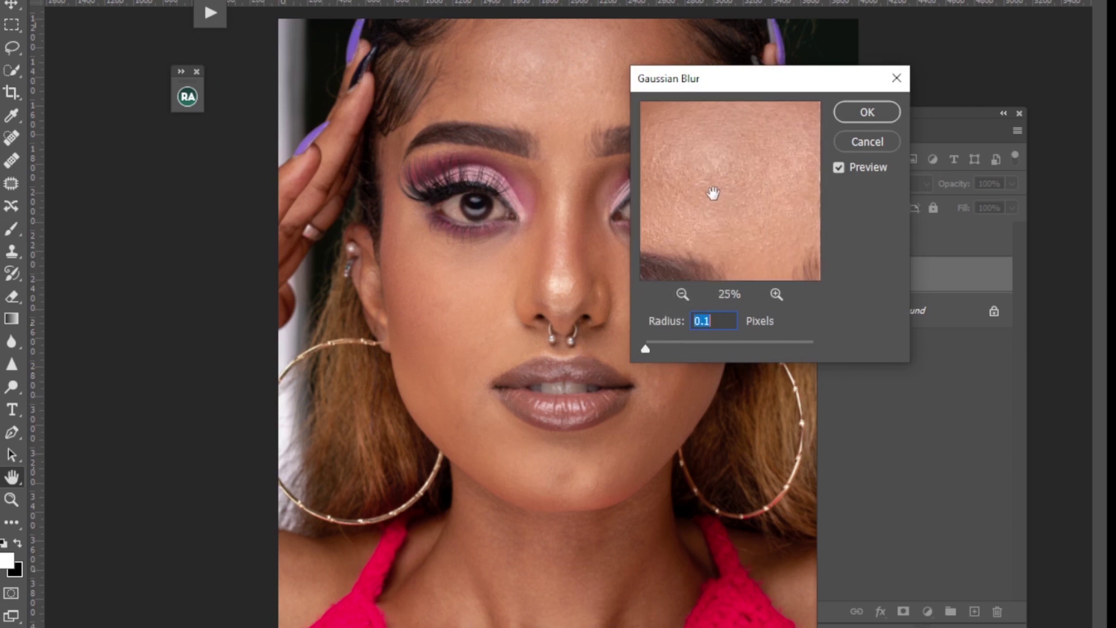
{"action": "left_click", "coordinate": [544, 87]}
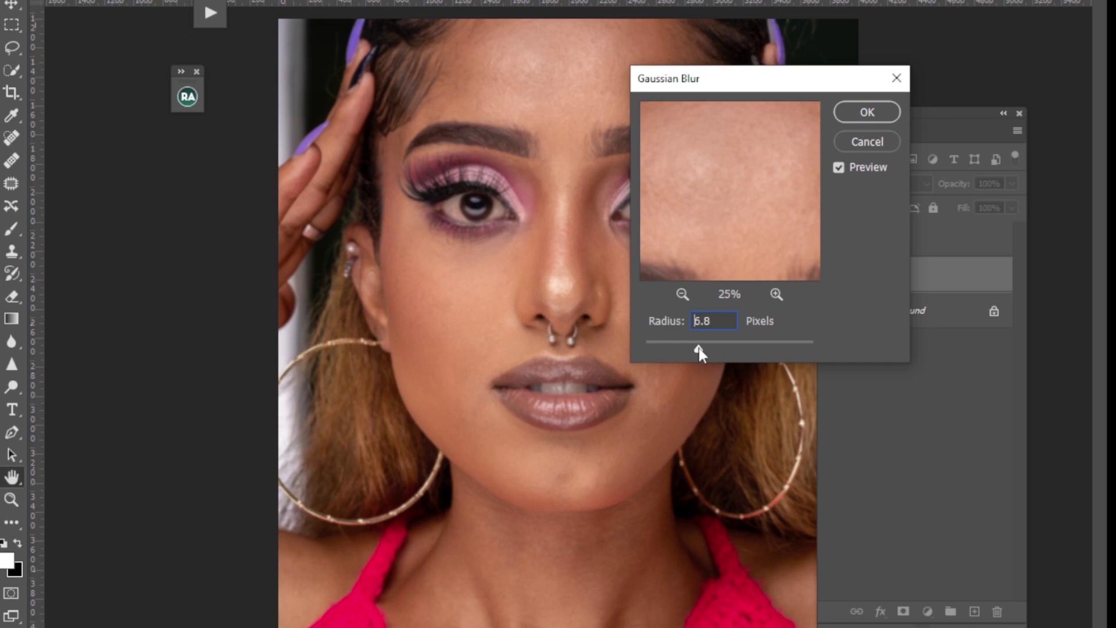
{"action": "left_click_drag", "start_coordinate": [700, 347], "coordinate": [701, 348]}
{"action": "left_click_drag", "start_coordinate": [710, 351], "coordinate": [700, 348]}
{"action": "left_click", "coordinate": [865, 112]}
{"action": "key", "text": "b"}
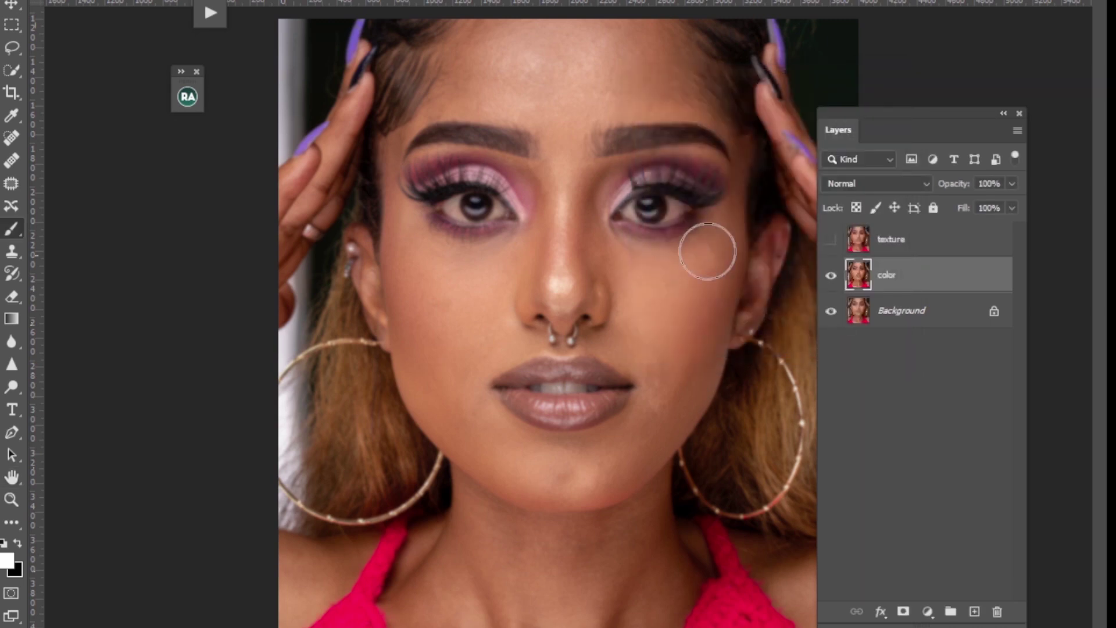
Show the texture layer again and start Apply Image on it with the color layer as the source layer
{"action": "left_click", "coordinate": [833, 241]}
{"action": "left_click", "coordinate": [900, 245]}
{"action": "left_click", "coordinate": [88, 1]}
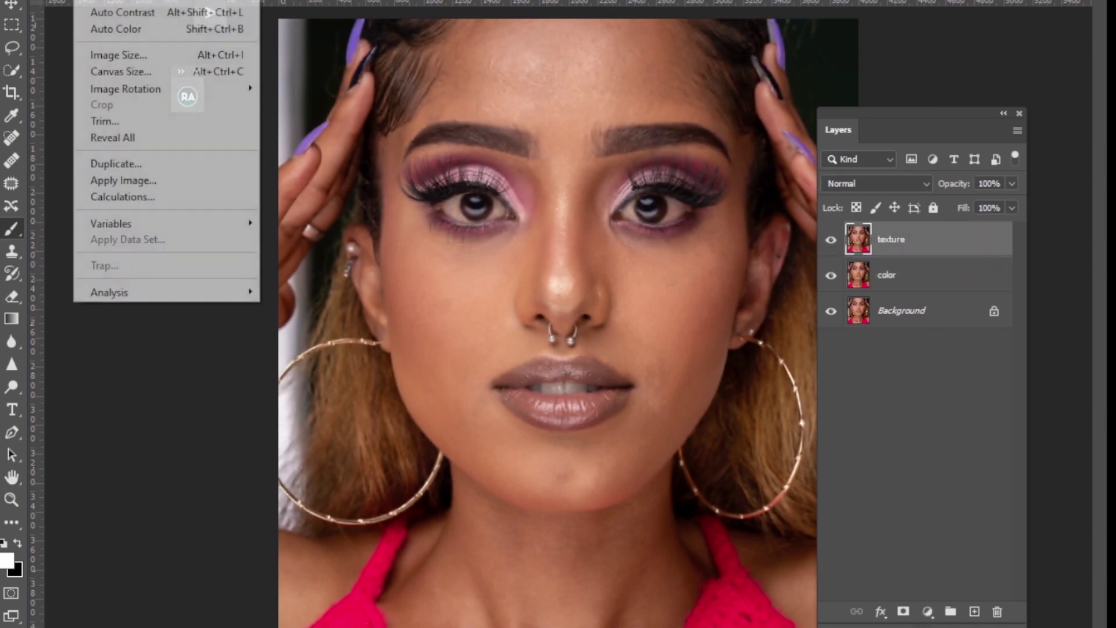
{"action": "left_click", "coordinate": [124, 180]}
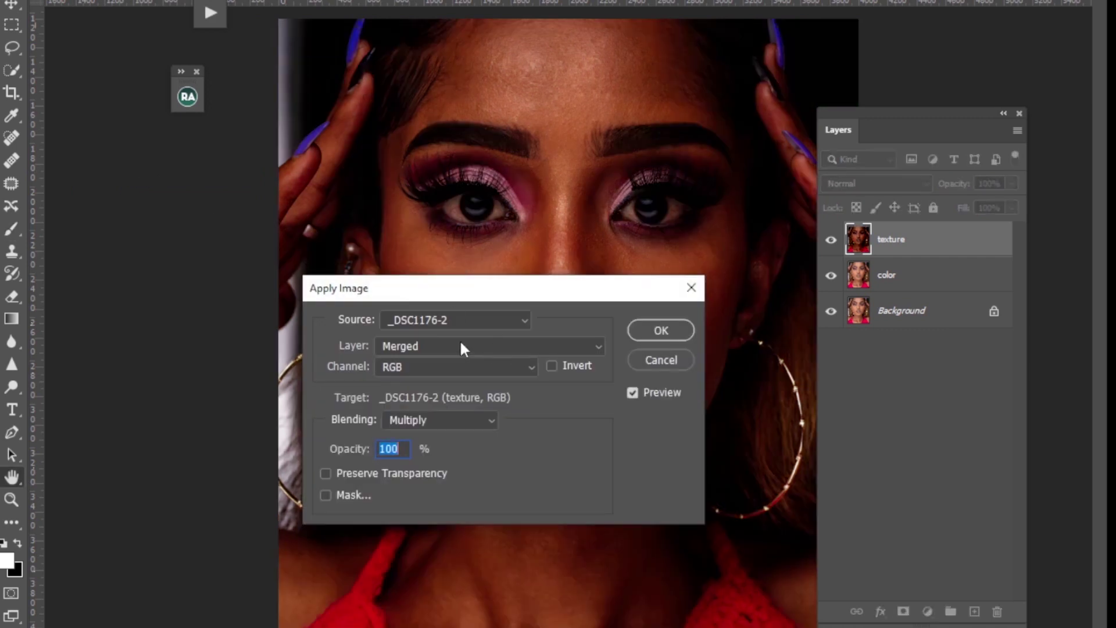
{"action": "left_click", "coordinate": [458, 344]}
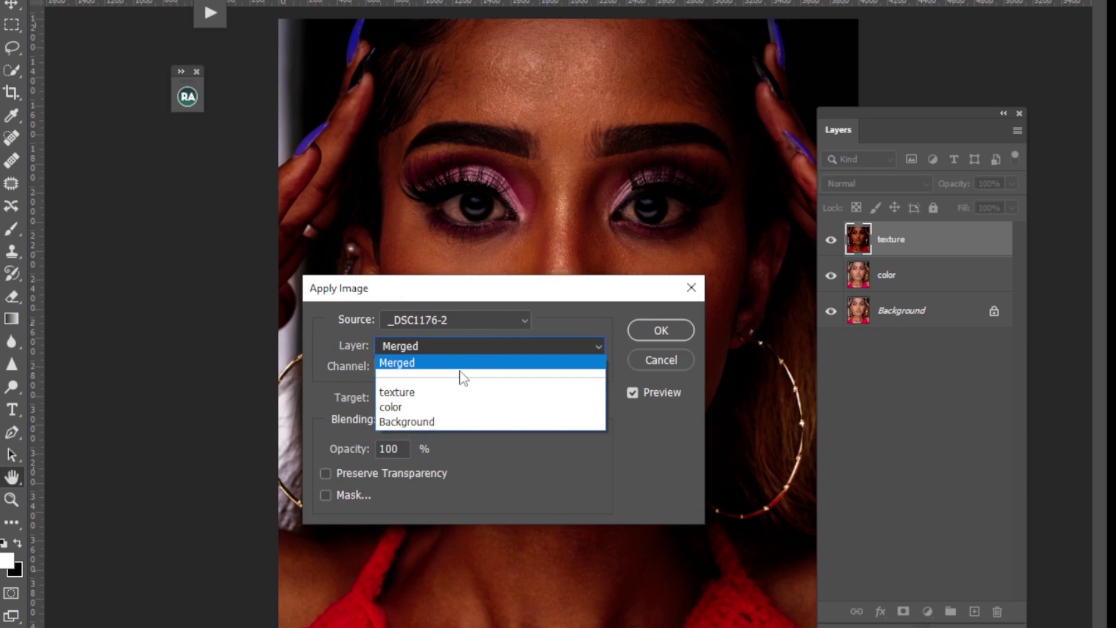
{"action": "left_click", "coordinate": [408, 407]}
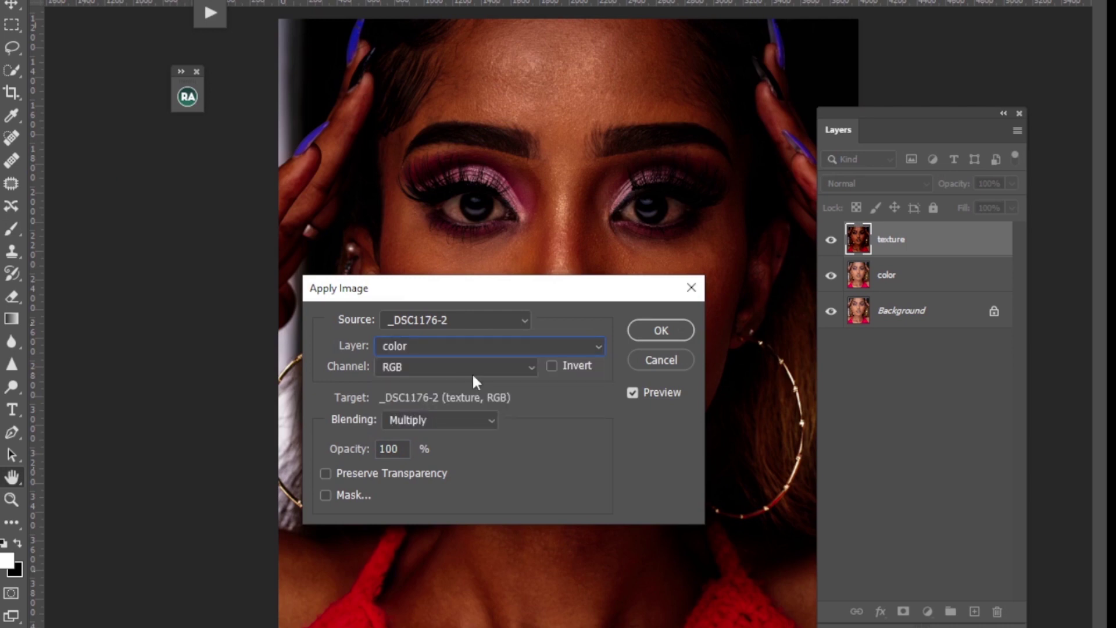
Apply the inverted color layer with Add blending, scale 2 and offset 0, and set the texture layer's blend mode to Linear Light
{"action": "left_click", "coordinate": [439, 421]}
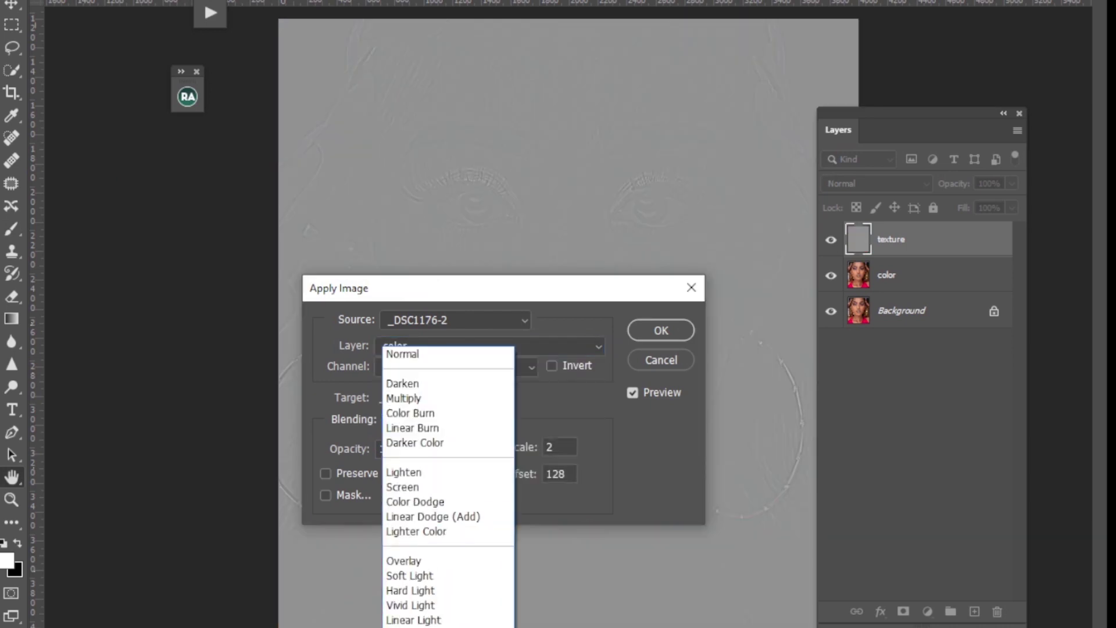
{"action": "left_click", "coordinate": [438, 627]}
{"action": "left_click", "coordinate": [415, 420]}
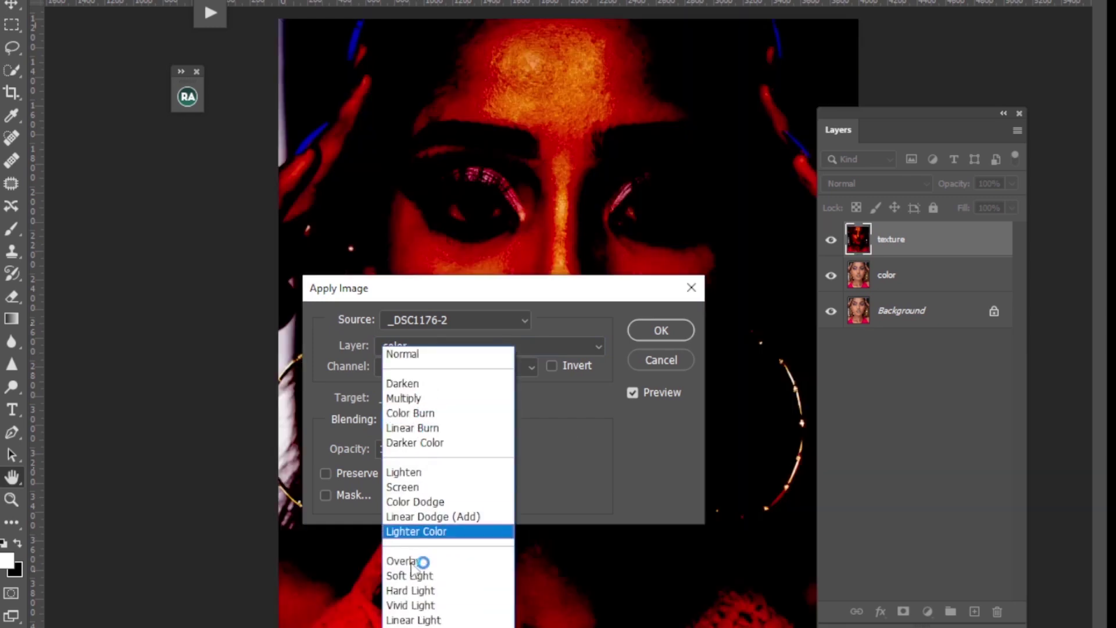
{"action": "left_click", "coordinate": [415, 627]}
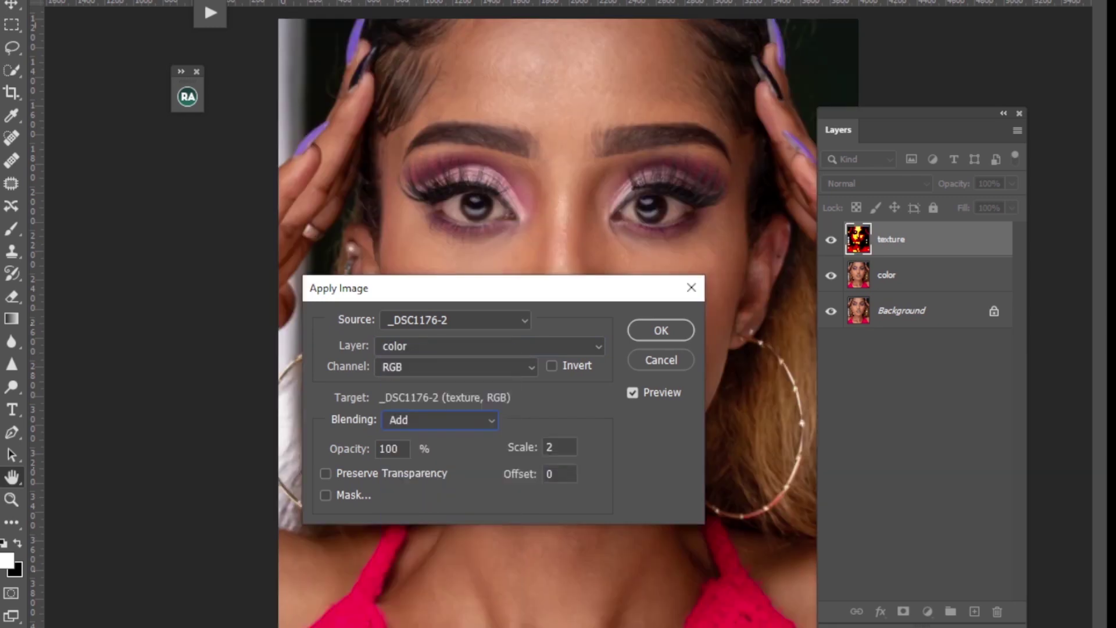
{"action": "left_click", "coordinate": [551, 366]}
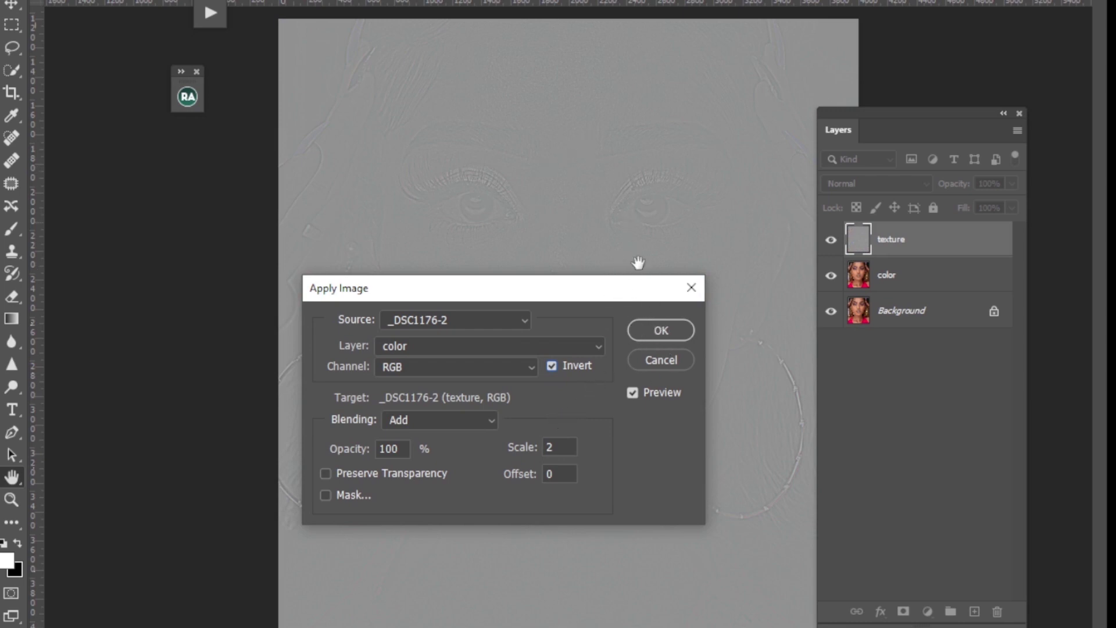
{"action": "left_click", "coordinate": [668, 327]}
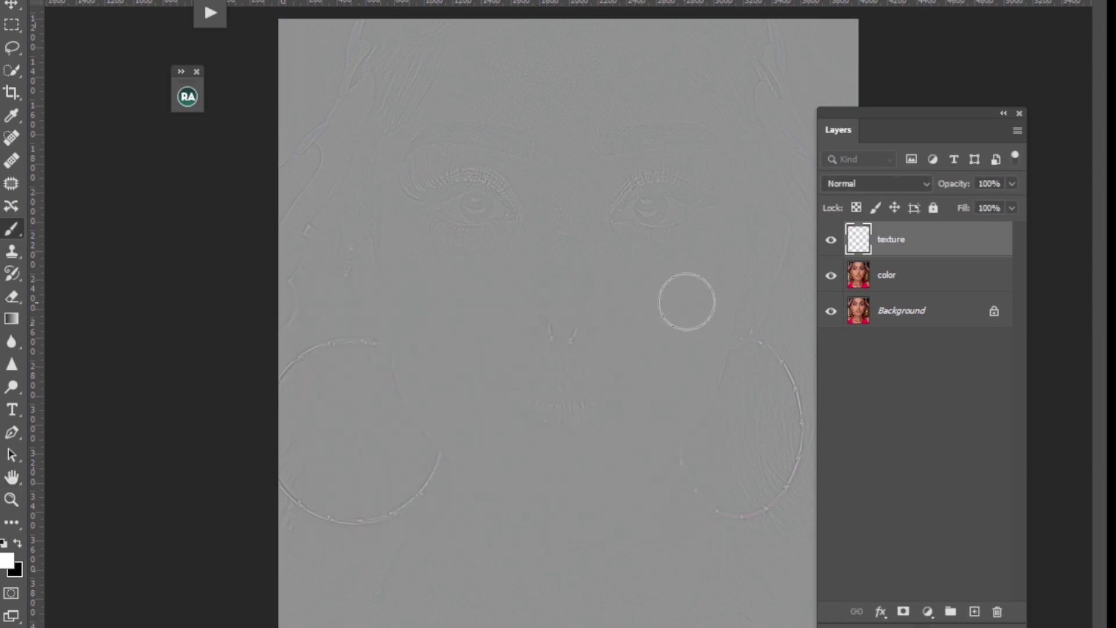
{"action": "left_click", "coordinate": [878, 183]}
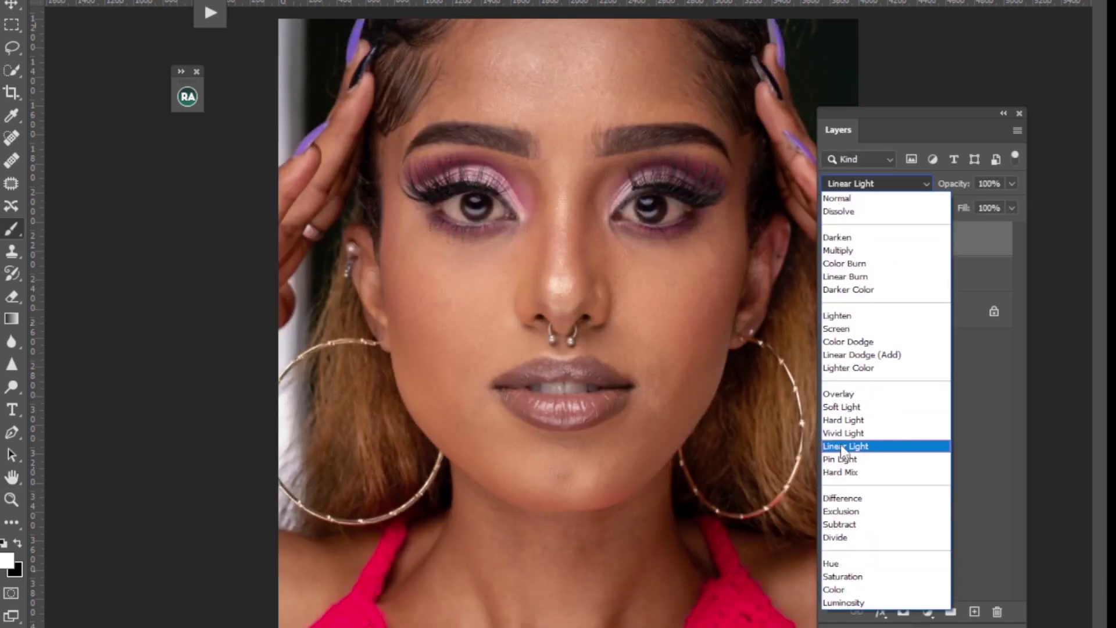
{"action": "left_click", "coordinate": [843, 447]}
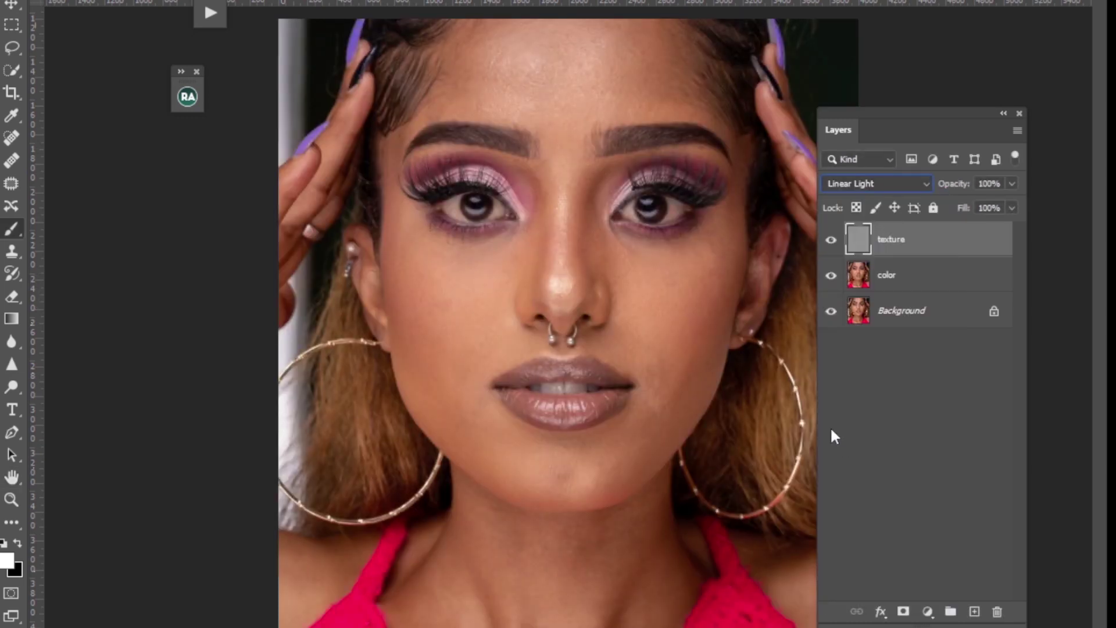
Add a Black & White adjustment layer above the texture layer with Reds at -15
{"action": "left_click", "coordinate": [928, 611]}
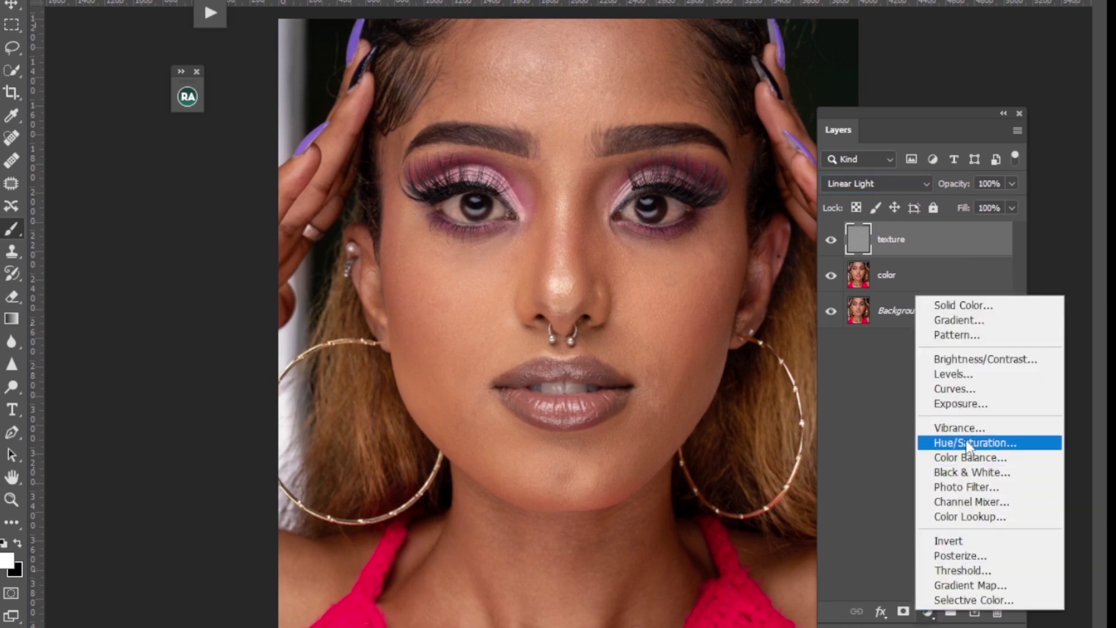
{"action": "left_click", "coordinate": [962, 472]}
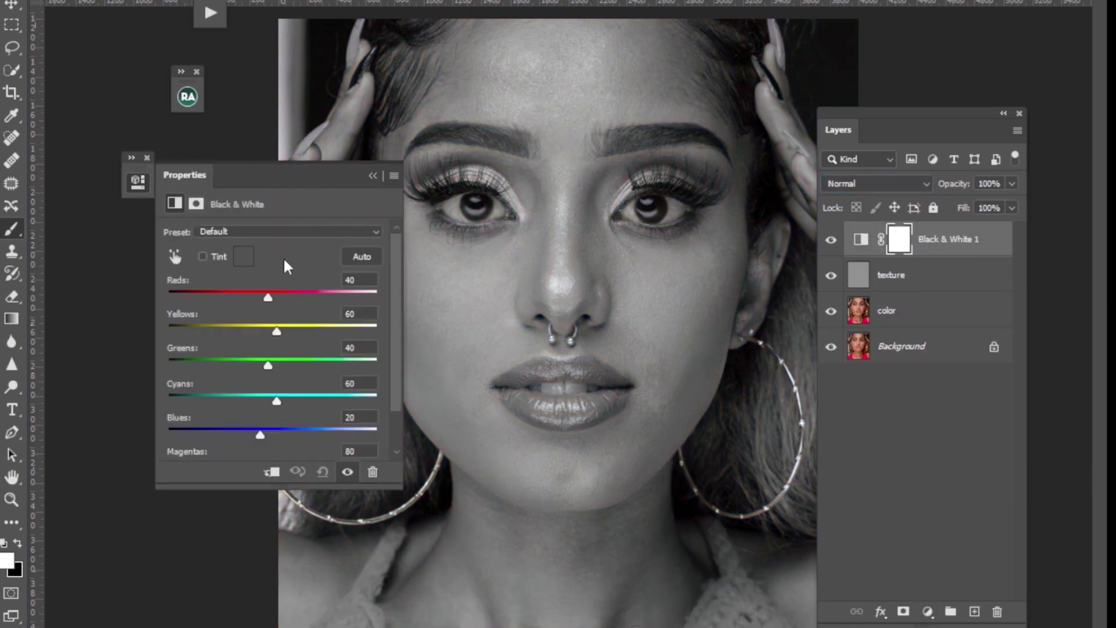
{"action": "left_click_drag", "start_coordinate": [260, 295], "coordinate": [248, 291]}
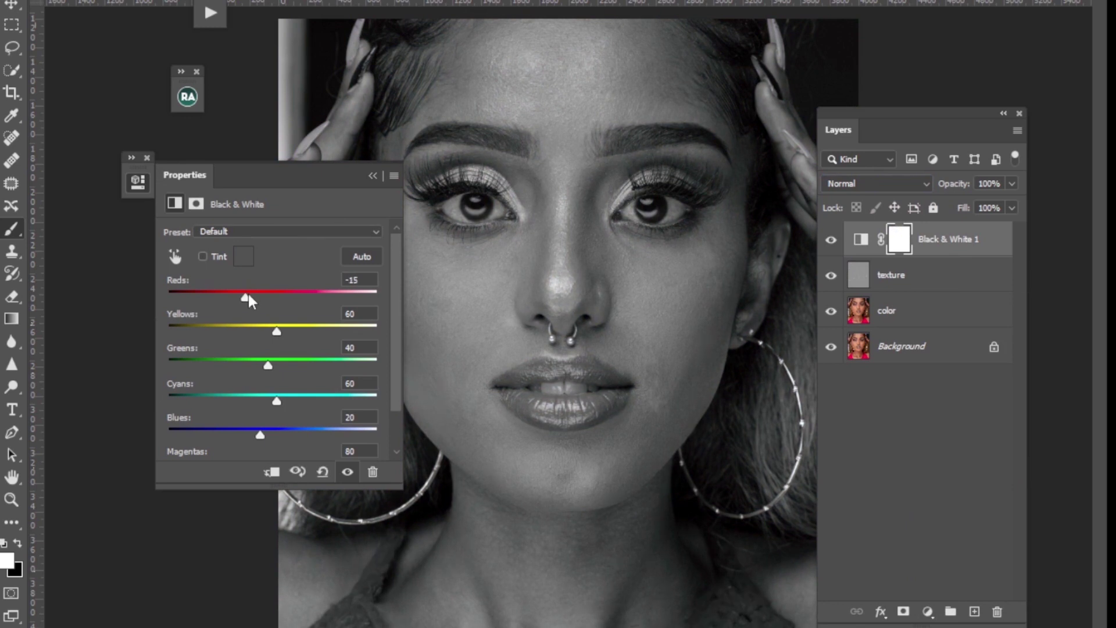
{"action": "left_click", "coordinate": [372, 177]}
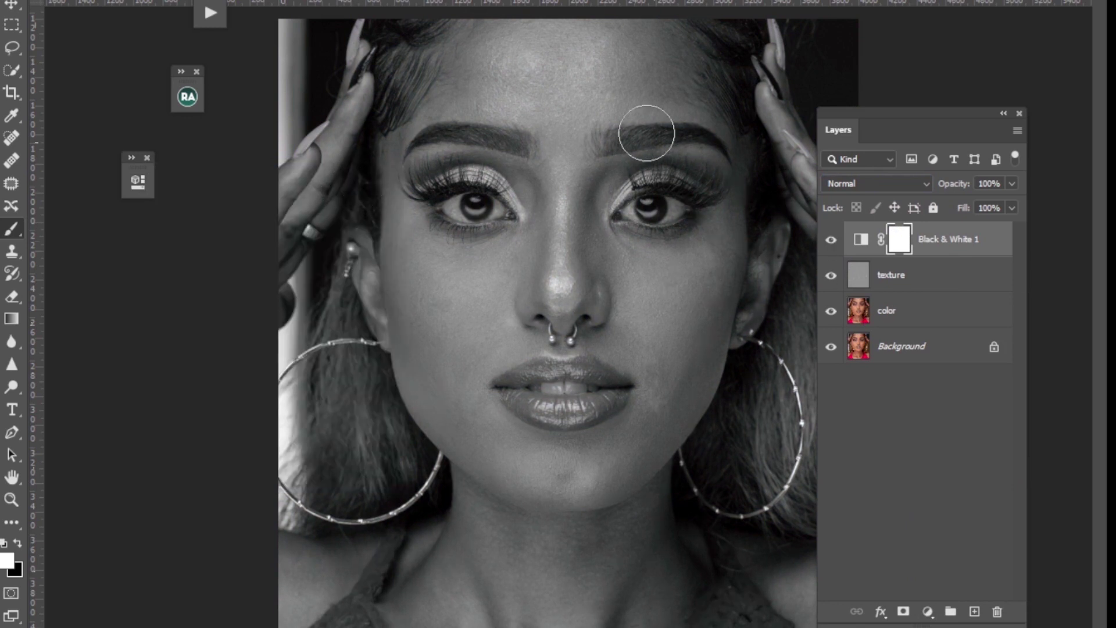
Select the color layer and switch the workspace to Photography
{"action": "left_click", "coordinate": [903, 319]}
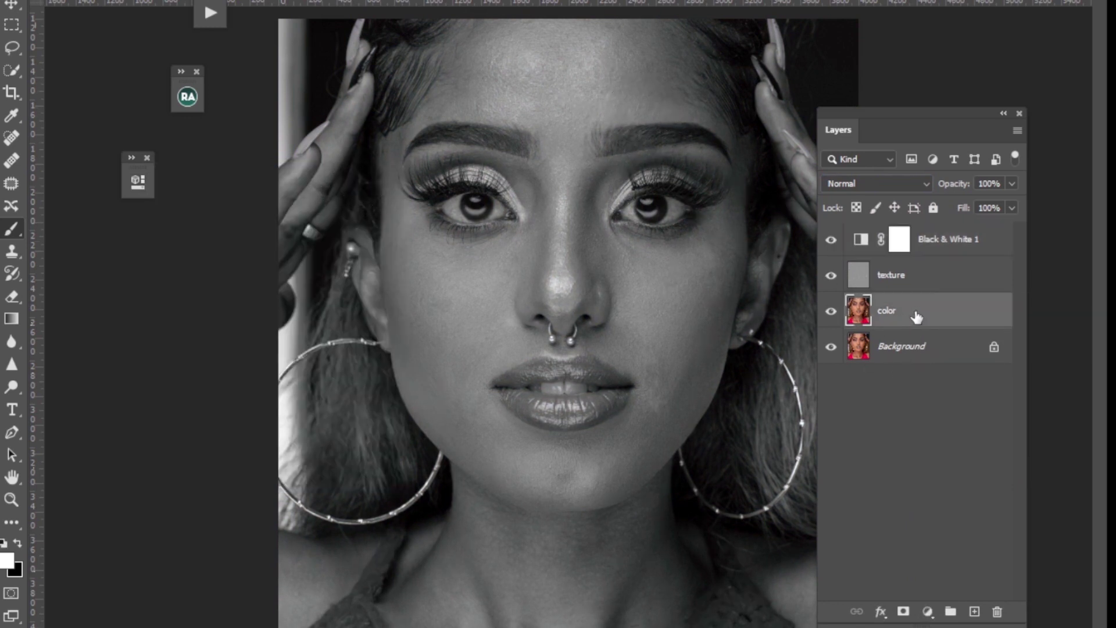
{"action": "left_click", "coordinate": [323, 0]}
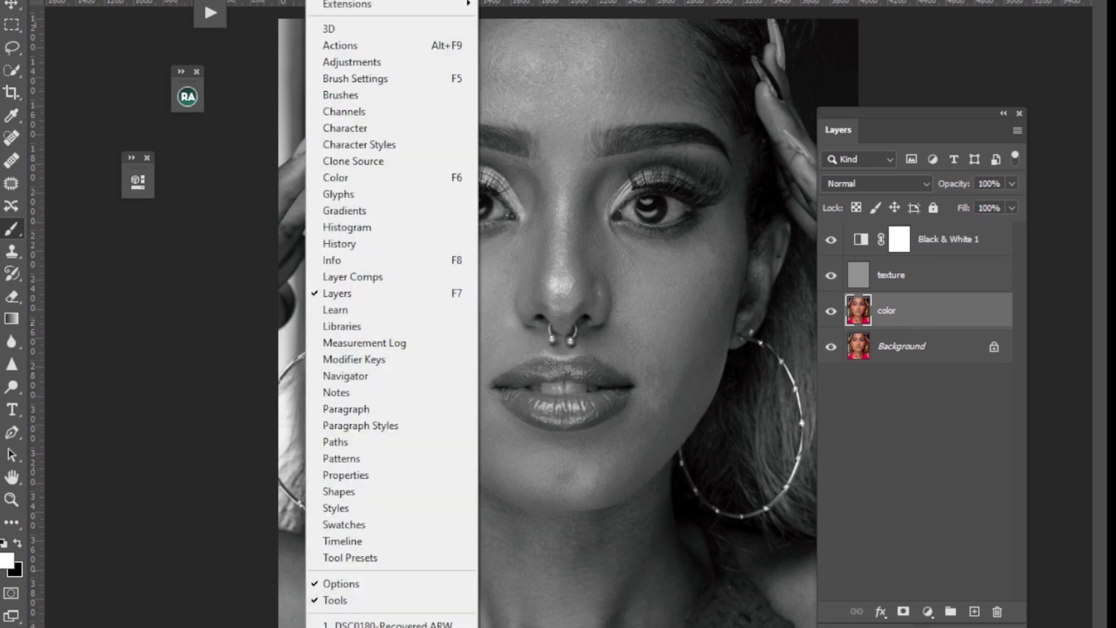
{"action": "mouse_move", "coordinate": [347, 0]}
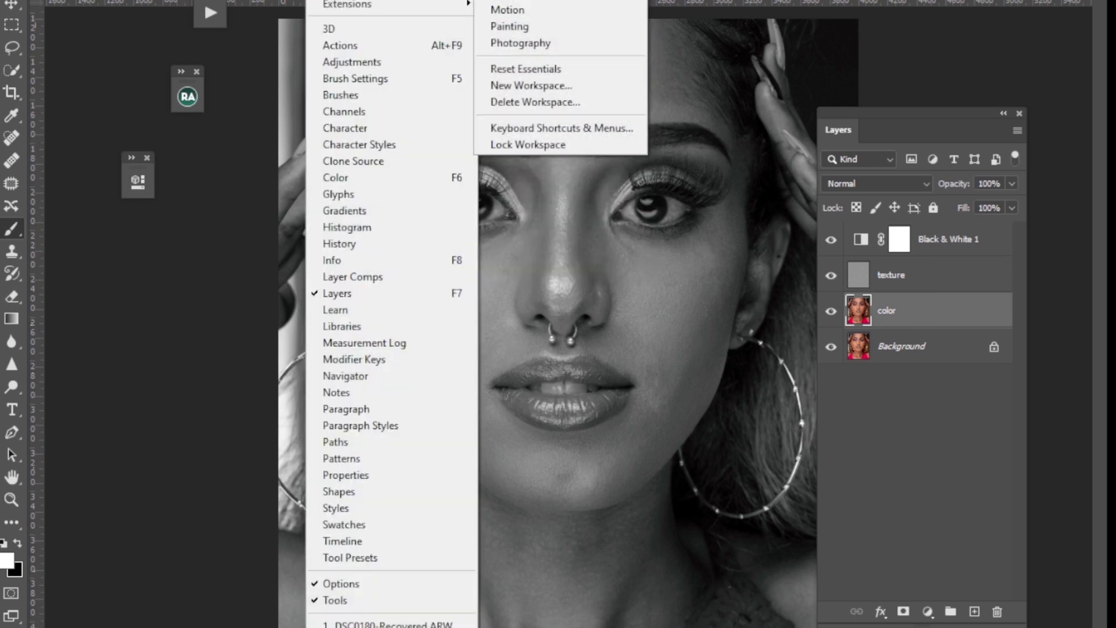
{"action": "left_click", "coordinate": [509, 43]}
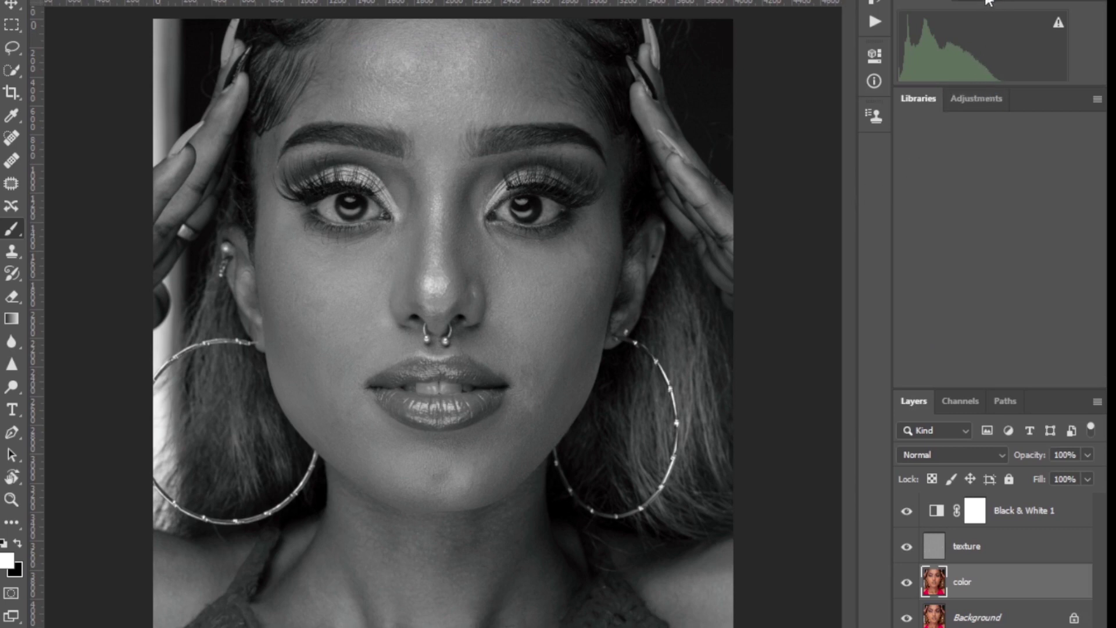
Show the Navigator and remove the Adjustments and Libraries panels from the workspace
{"action": "left_click", "coordinate": [987, 0]}
{"action": "left_click_drag", "start_coordinate": [985, 138], "coordinate": [1015, 154]}
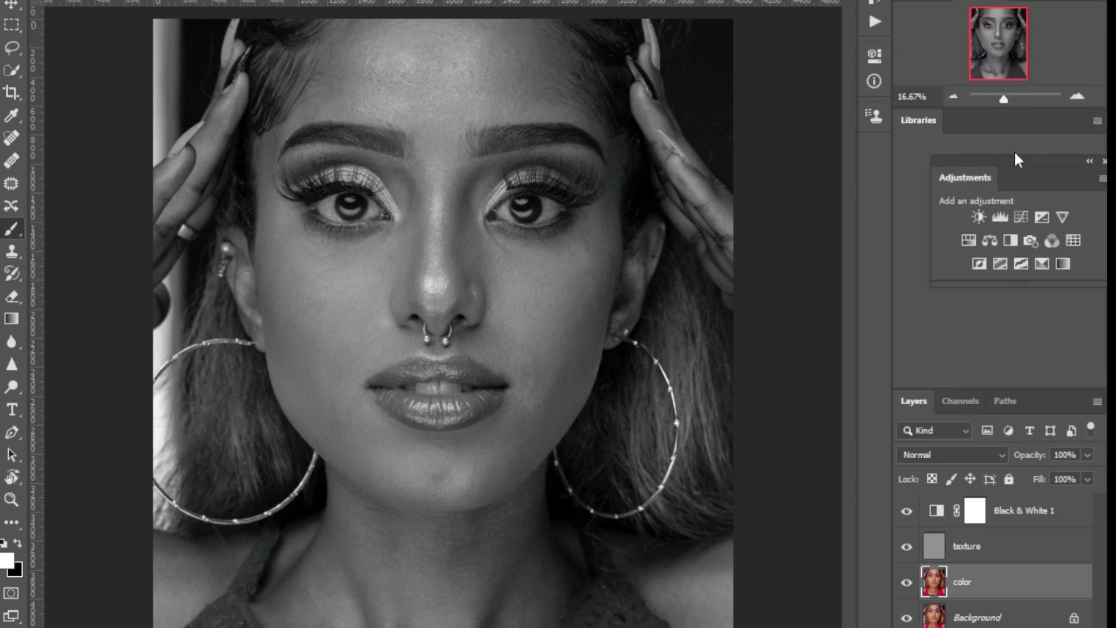
{"action": "left_click", "coordinate": [1104, 162]}
{"action": "left_click_drag", "start_coordinate": [933, 121], "coordinate": [919, 155]}
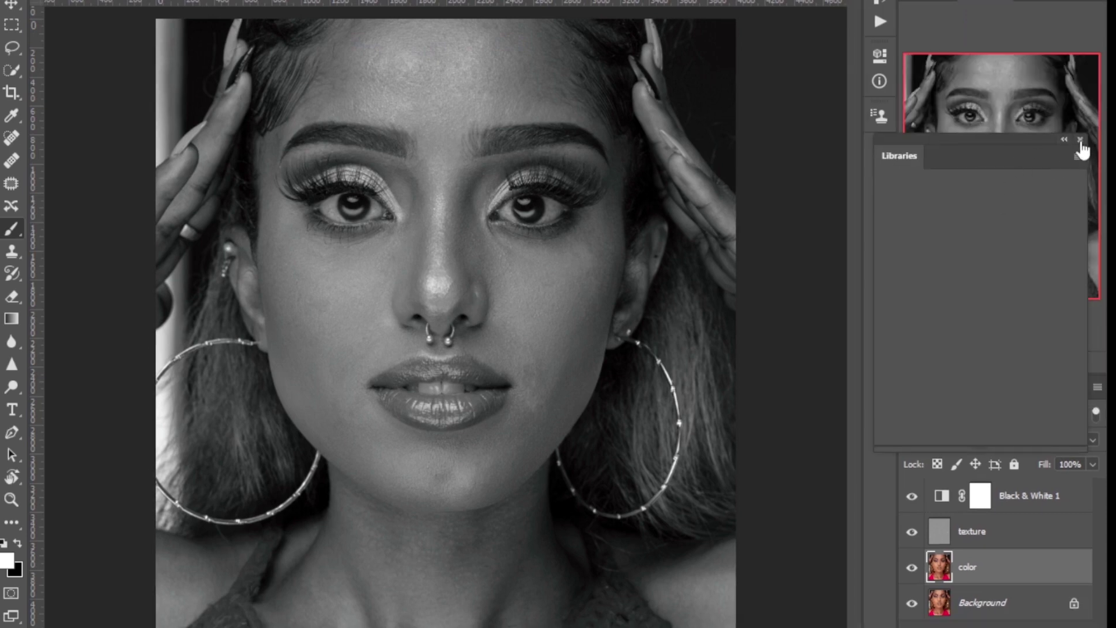
{"action": "left_click", "coordinate": [1080, 139]}
Activate the Mixer Brush tool and go through its brush load options with the face filling the canvas
{"action": "mouse_move", "coordinate": [1008, 368]}
{"action": "left_mouse_down"}
{"action": "mouse_move", "coordinate": [1040, 364]}
{"action": "mouse_move", "coordinate": [992, 365]}
{"action": "mouse_move", "coordinate": [1010, 368]}
{"action": "left_mouse_up"}
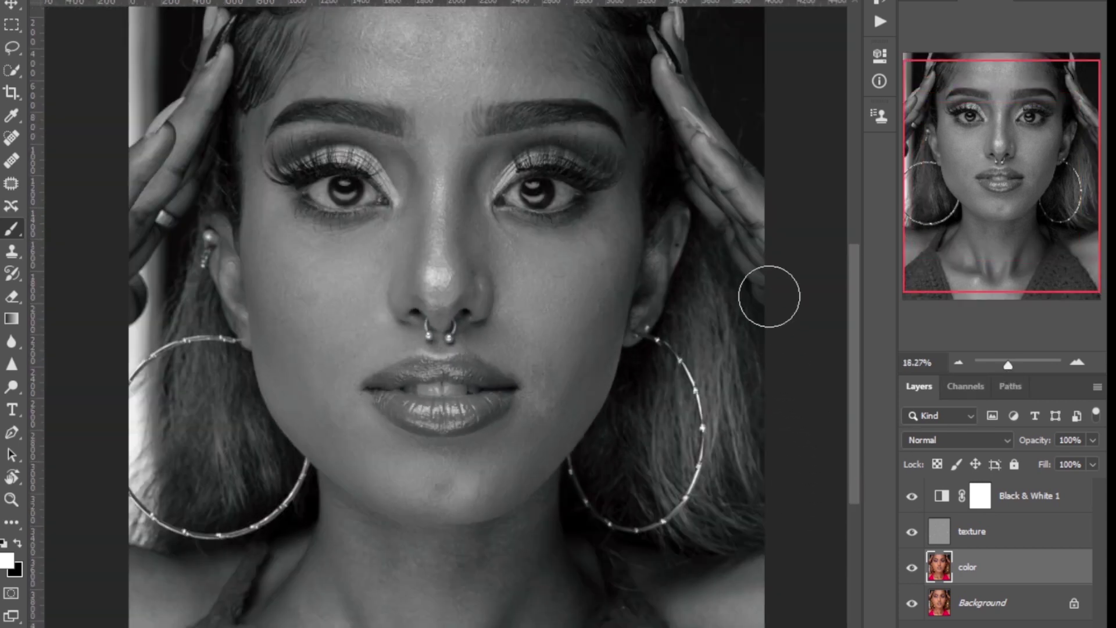
{"action": "mouse_move", "coordinate": [856, 297]}
{"action": "left_mouse_down"}
{"action": "mouse_move", "coordinate": [857, 273]}
{"action": "mouse_move", "coordinate": [855, 307]}
{"action": "left_mouse_up"}
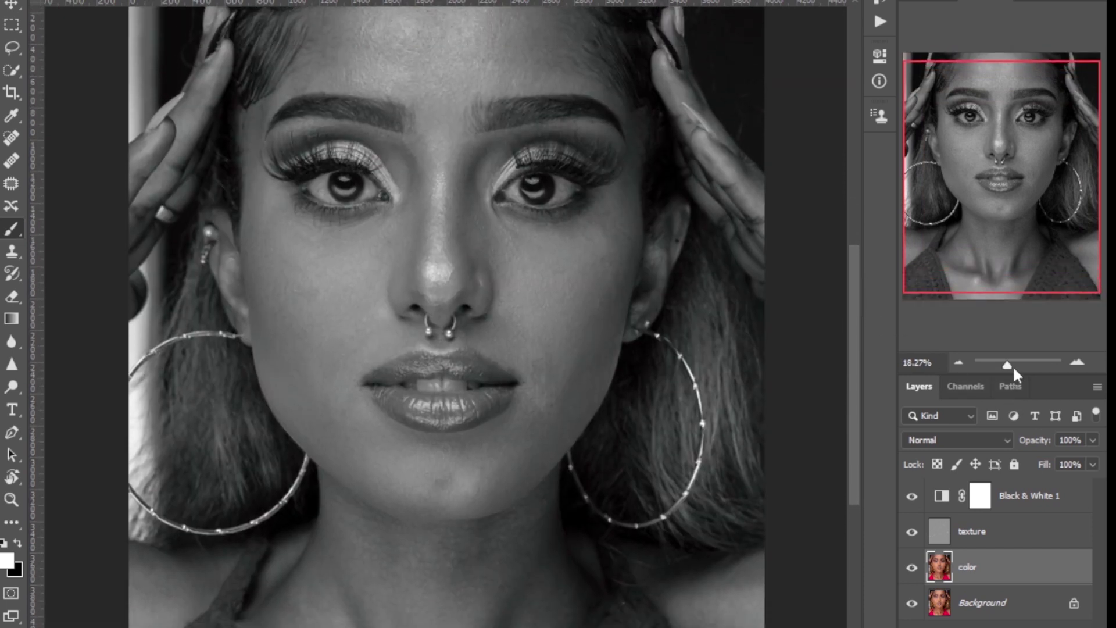
{"action": "left_click_drag", "start_coordinate": [1014, 369], "coordinate": [1006, 366]}
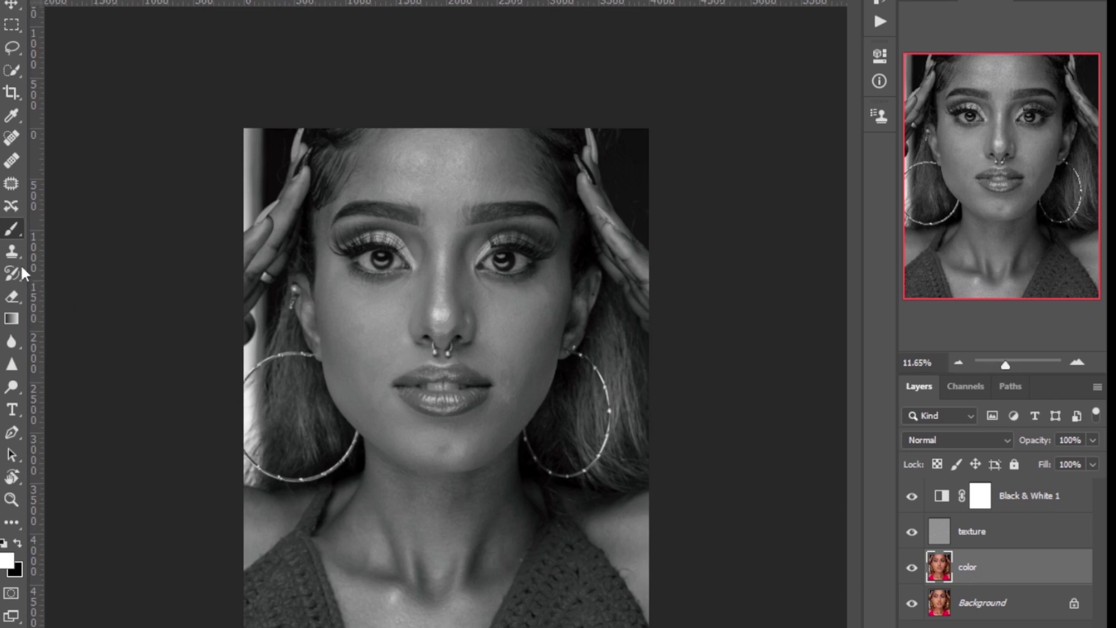
{"action": "right_click", "coordinate": [11, 229]}
{"action": "left_click", "coordinate": [9, 527]}
{"action": "left_click", "coordinate": [162, 0]}
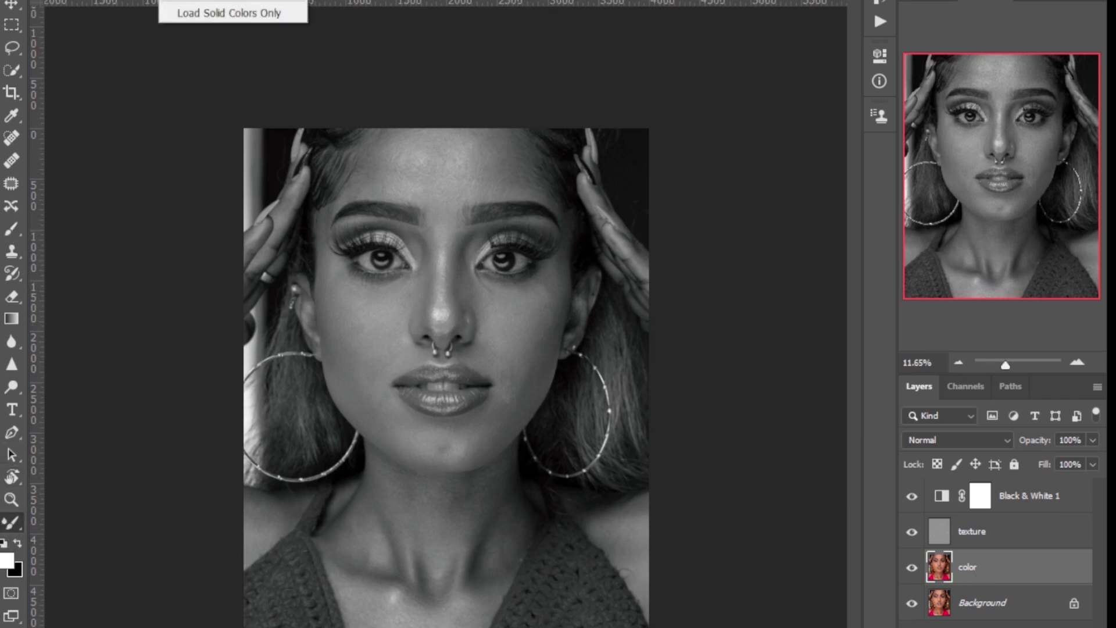
{"action": "left_click", "coordinate": [193, 1]}
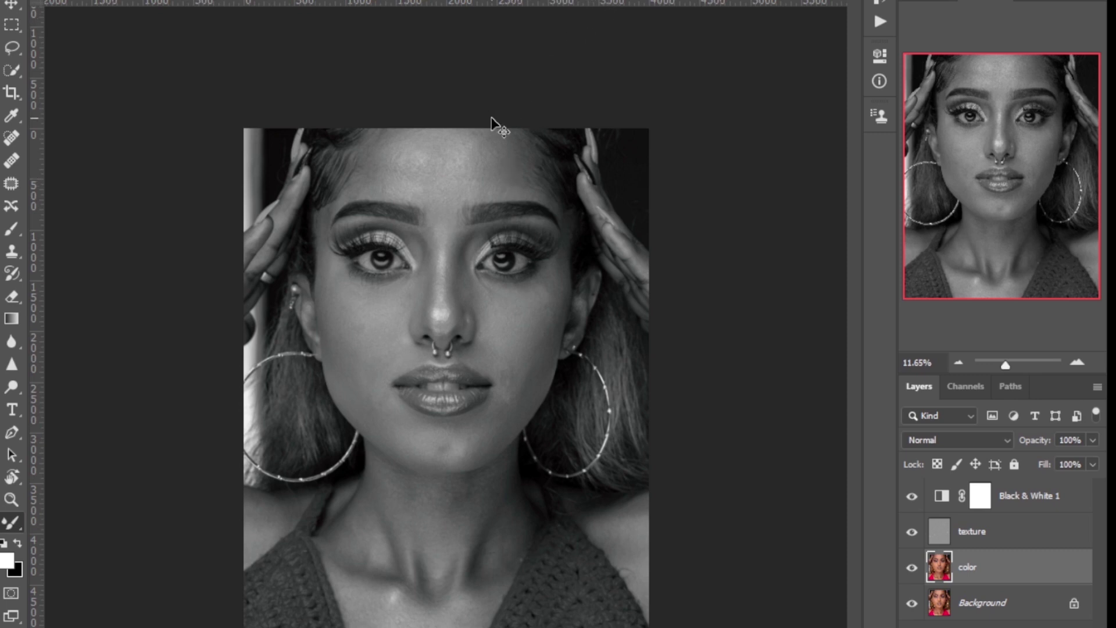
{"action": "scroll", "coordinate": [492, 119], "scroll_direction": "up", "scroll_amount": 2}
{"action": "scroll", "coordinate": [492, 119], "scroll_direction": "up", "scroll_amount": 1}
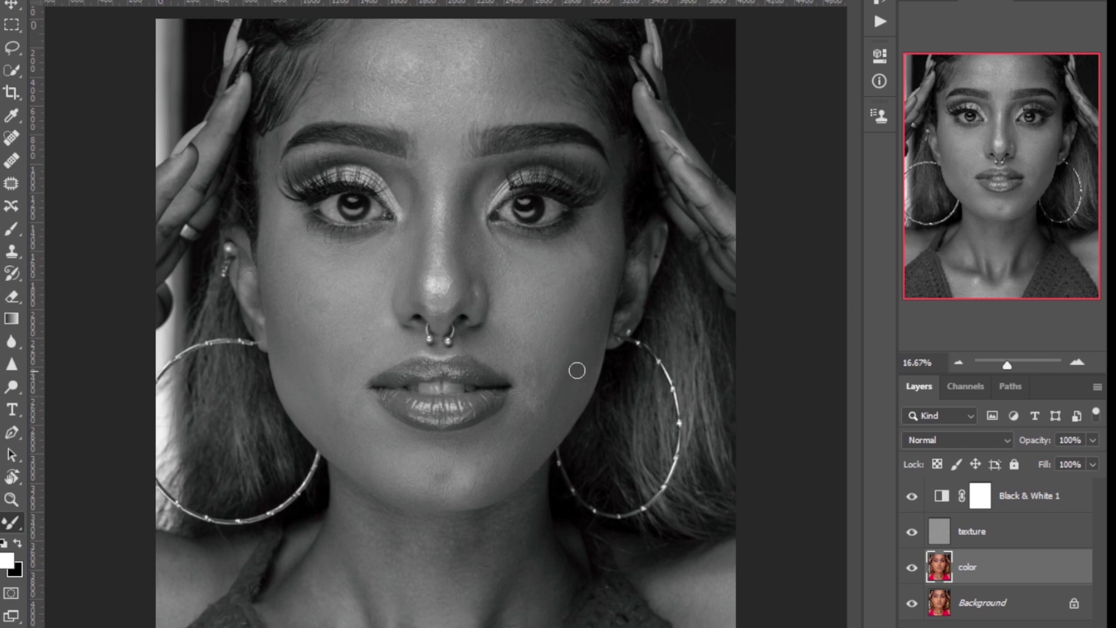
Enlarge the Mixer Brush to a size suited to blending the facial skin
{"action": "key", "text": "bracketright"}
{"action": "key", "text": "bracketright"}
{"action": "key", "text": "bracketright"}
{"action": "key", "text": "bracketright"}
{"action": "key", "text": "bracketright"}
{"action": "key", "text": "bracketleft"}
{"action": "key", "text": "bracketleft"}
{"action": "key", "text": "bracketleft"}
{"action": "key", "text": "bracketright"}
{"action": "key", "text": "bracketright"}
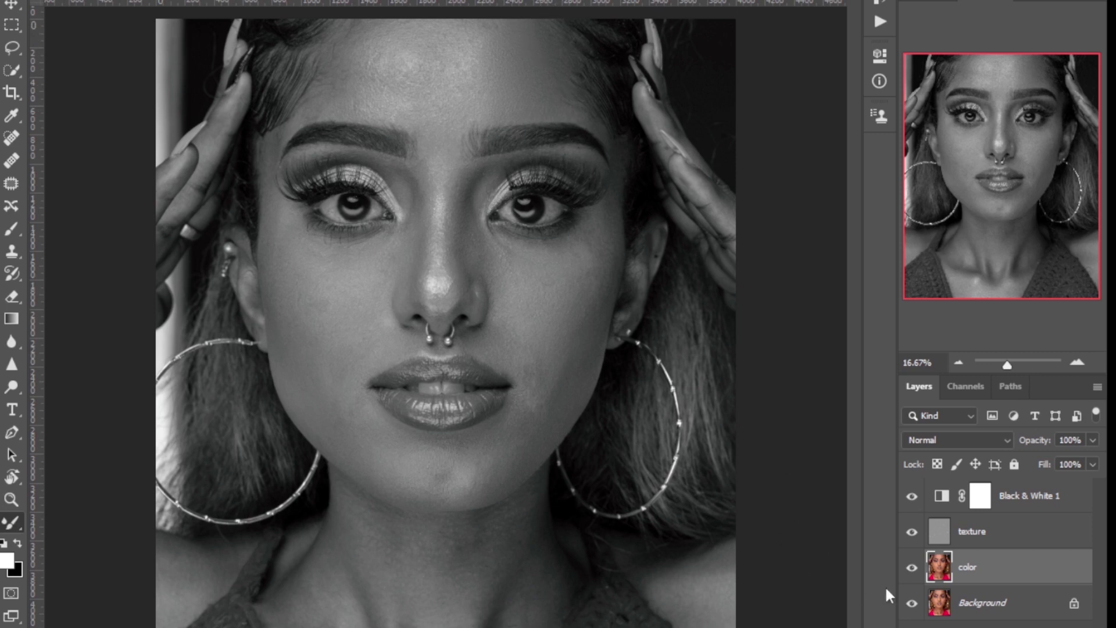
Try smoothing the forehead on the color layer with the texture layer hidden, and undo it
{"action": "left_click", "coordinate": [912, 533]}
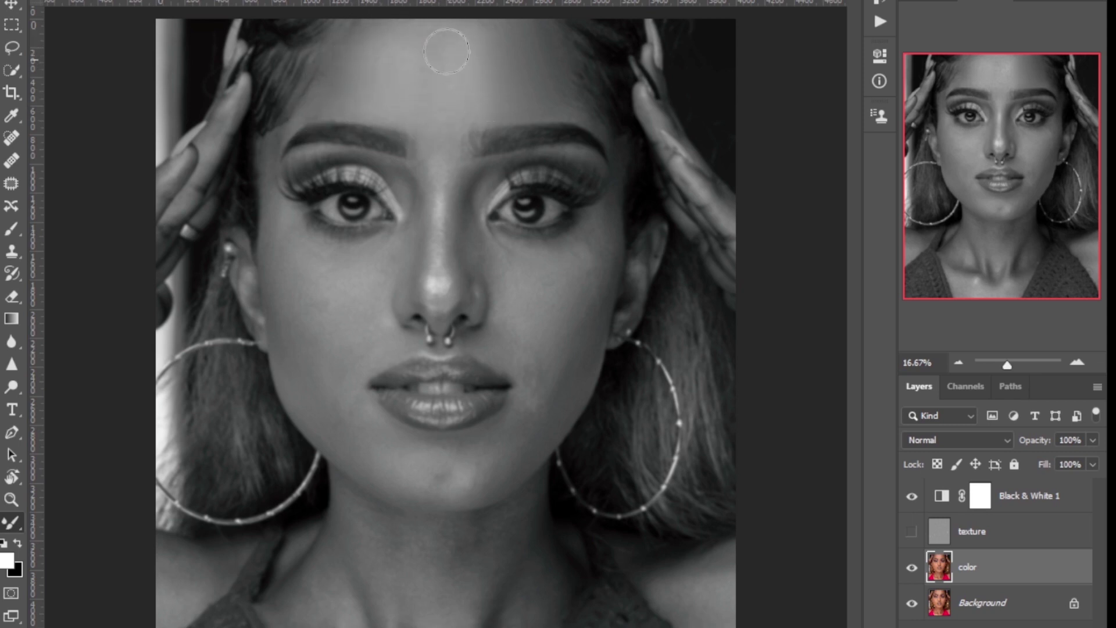
{"action": "left_click", "coordinate": [912, 496]}
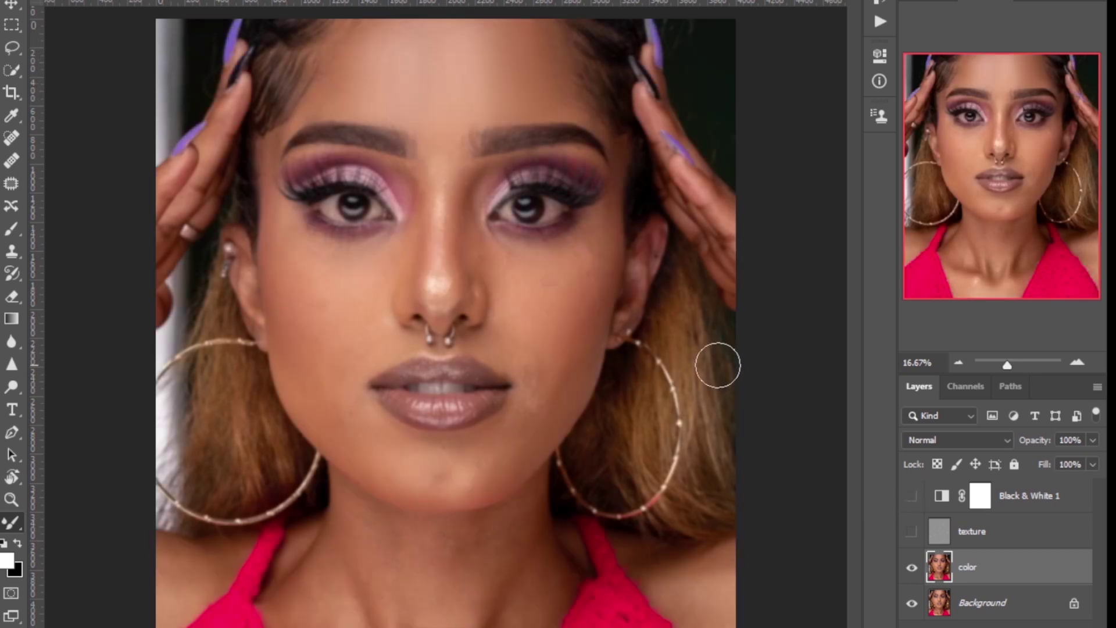
{"action": "key", "text": "ctrl+z"}
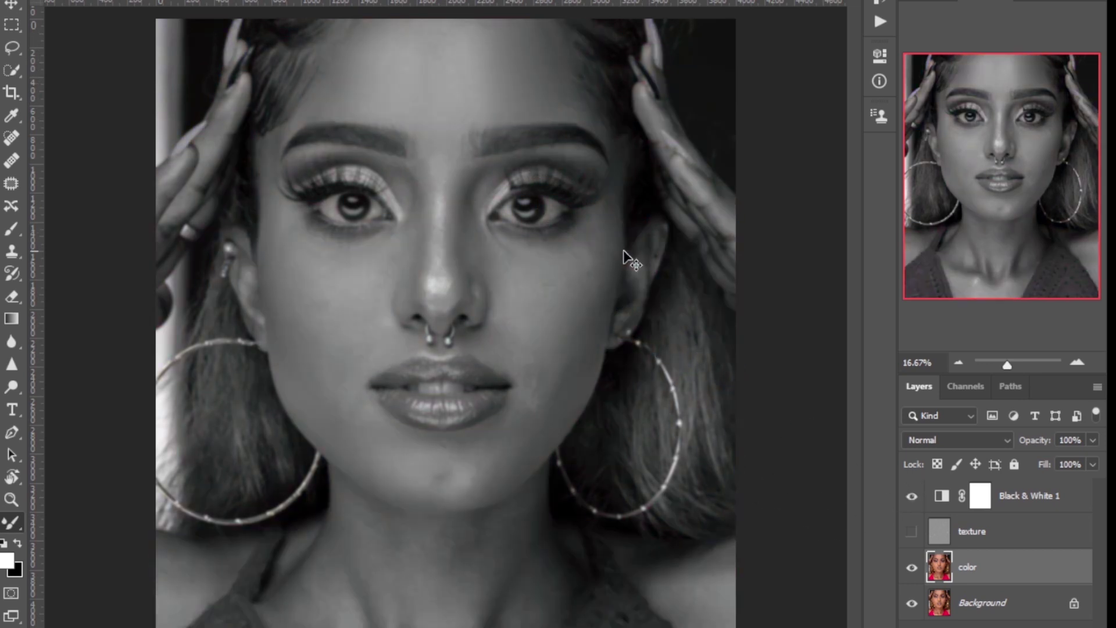
{"action": "key", "text": "ctrl+z"}
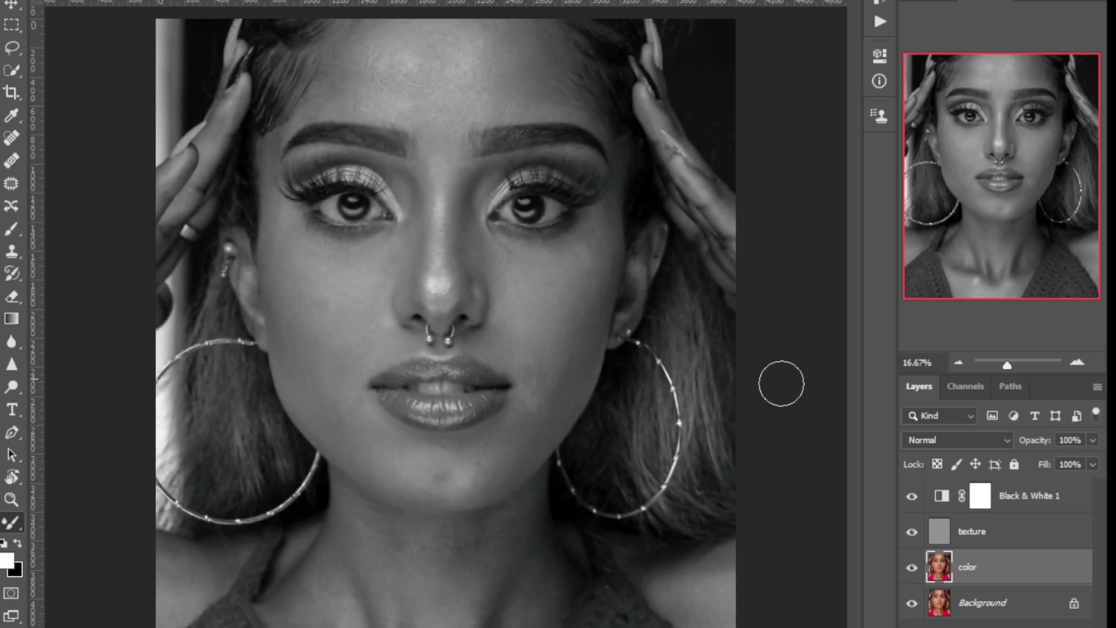
Hide the texture and Black & White layers and blend the forehead and cheek skin on the color layer
{"action": "left_click", "coordinate": [912, 531]}
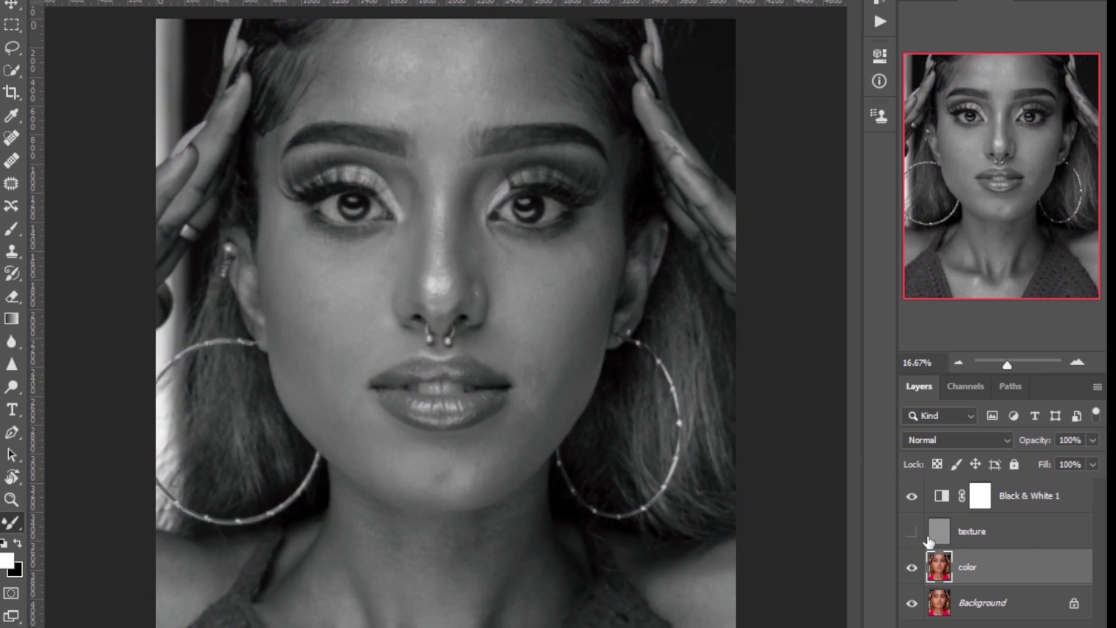
{"action": "left_click", "coordinate": [908, 496]}
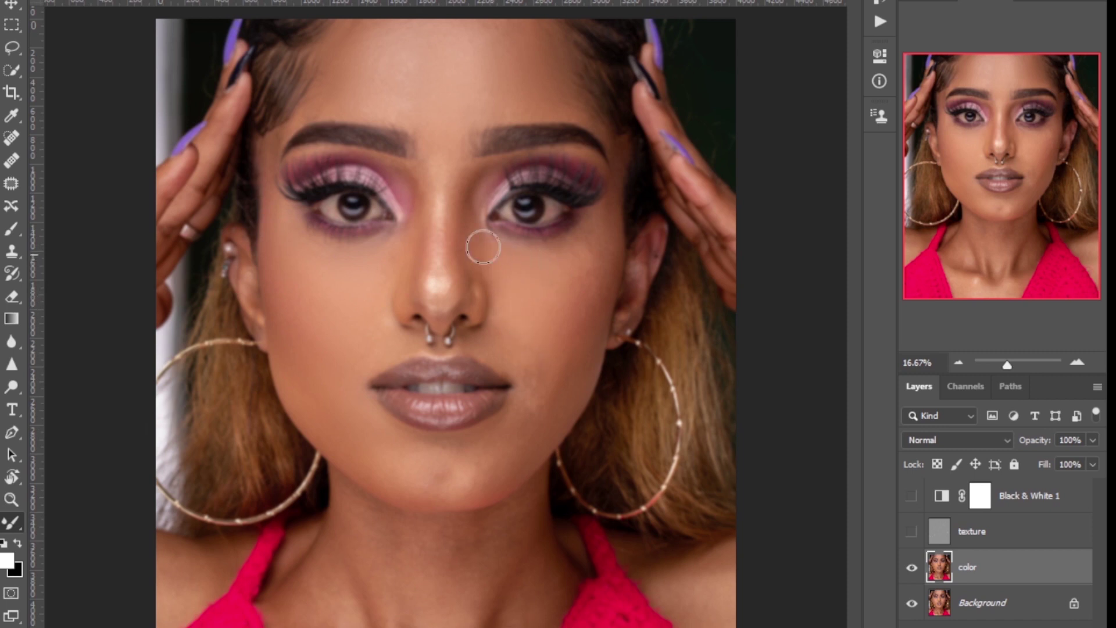
{"action": "key", "text": "bracketright"}
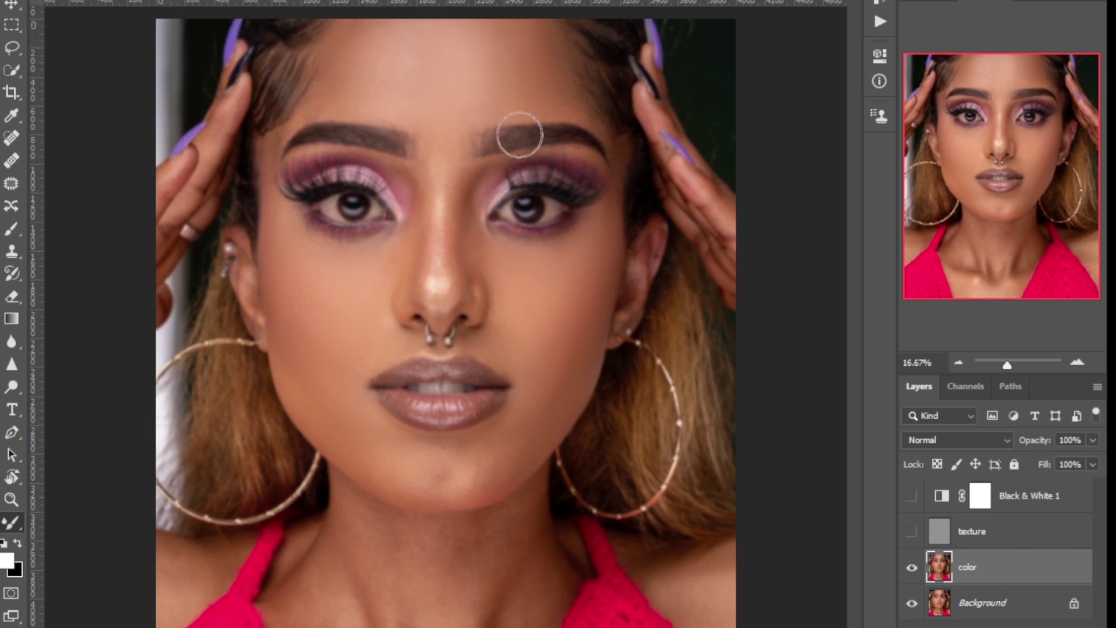
Blend the nose bridge with a smaller Mixer Brush and the lower cheeks and chin with a larger one
{"action": "key", "text": "["}
{"action": "key", "text": "["}
{"action": "key", "text": "["}
{"action": "key", "text": "["}
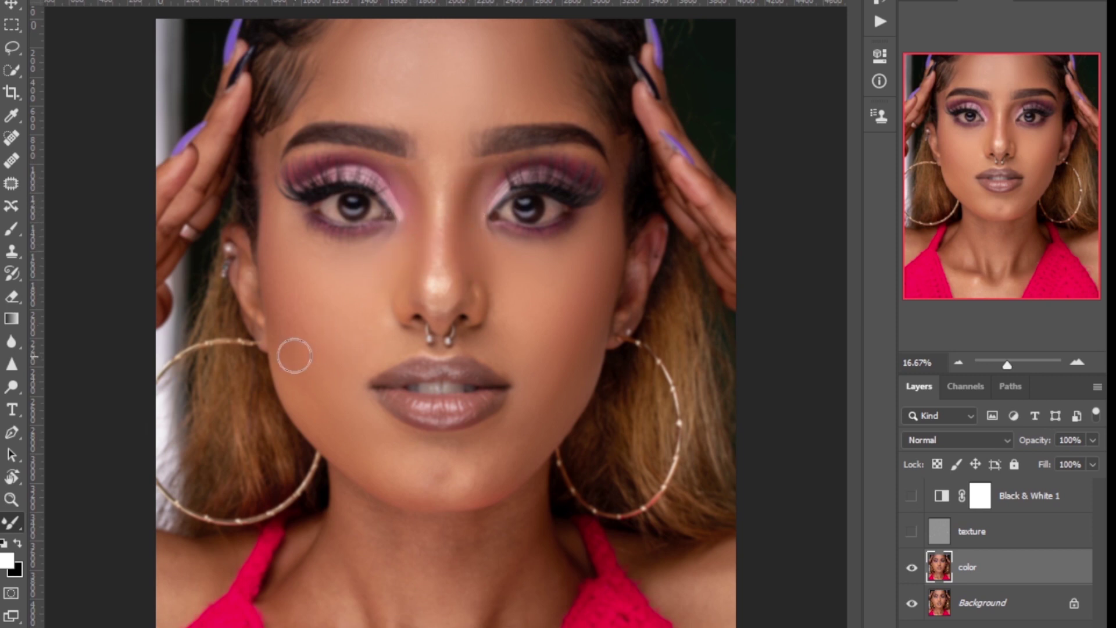
{"action": "key", "text": "bracketright"}
{"action": "key", "text": "bracketright"}
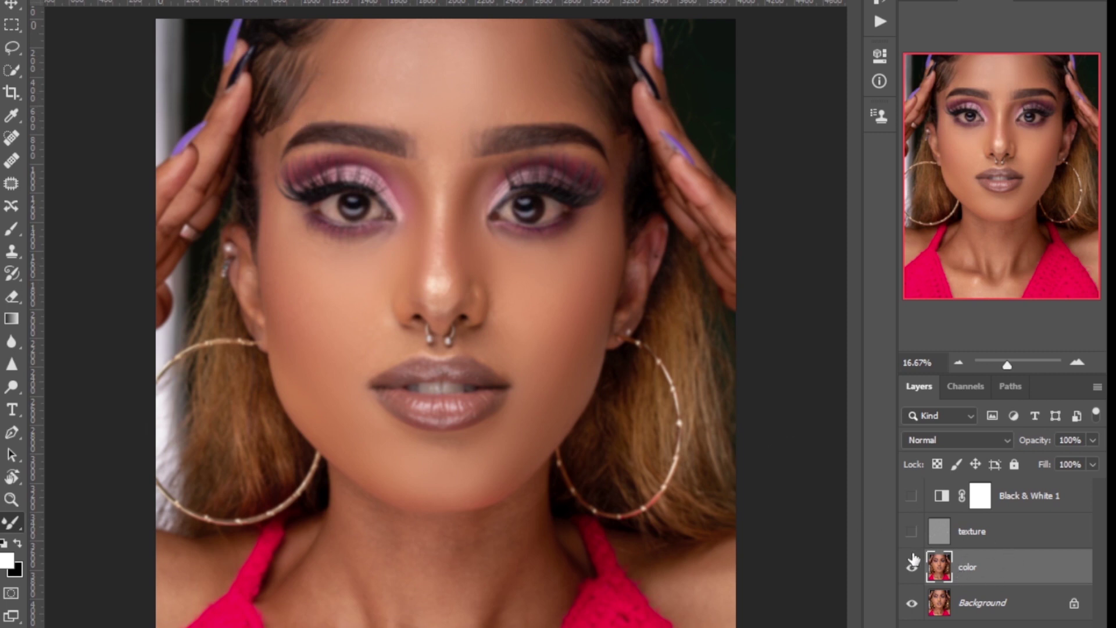
Group the texture and color layers and compare the portrait with the group hidden and shown
{"action": "left_click", "coordinate": [912, 532]}
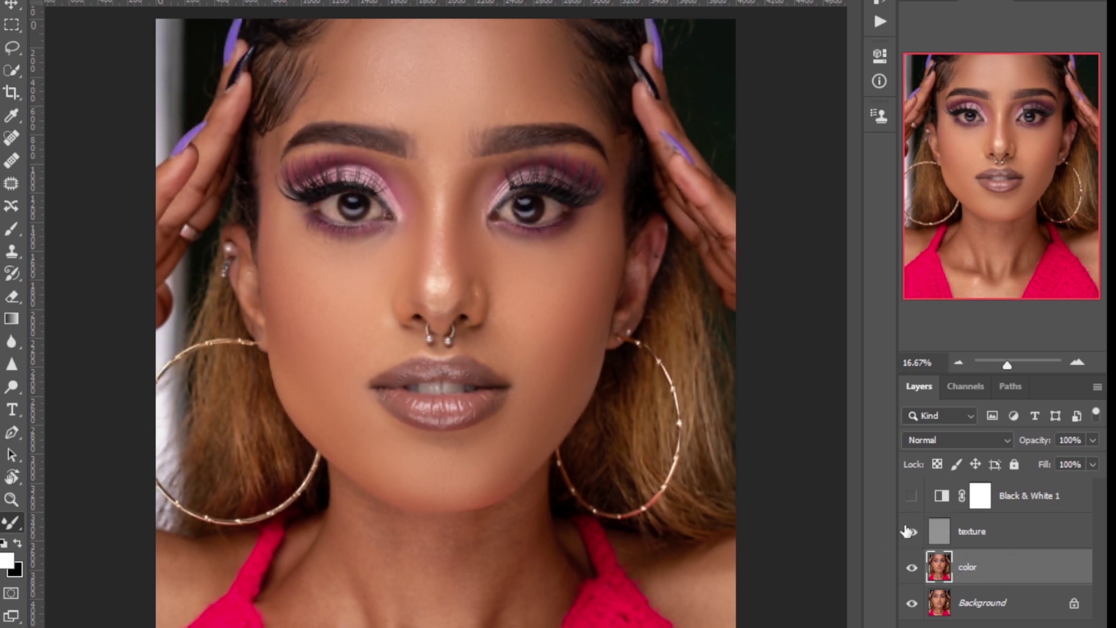
{"action": "left_click", "coordinate": [912, 531]}
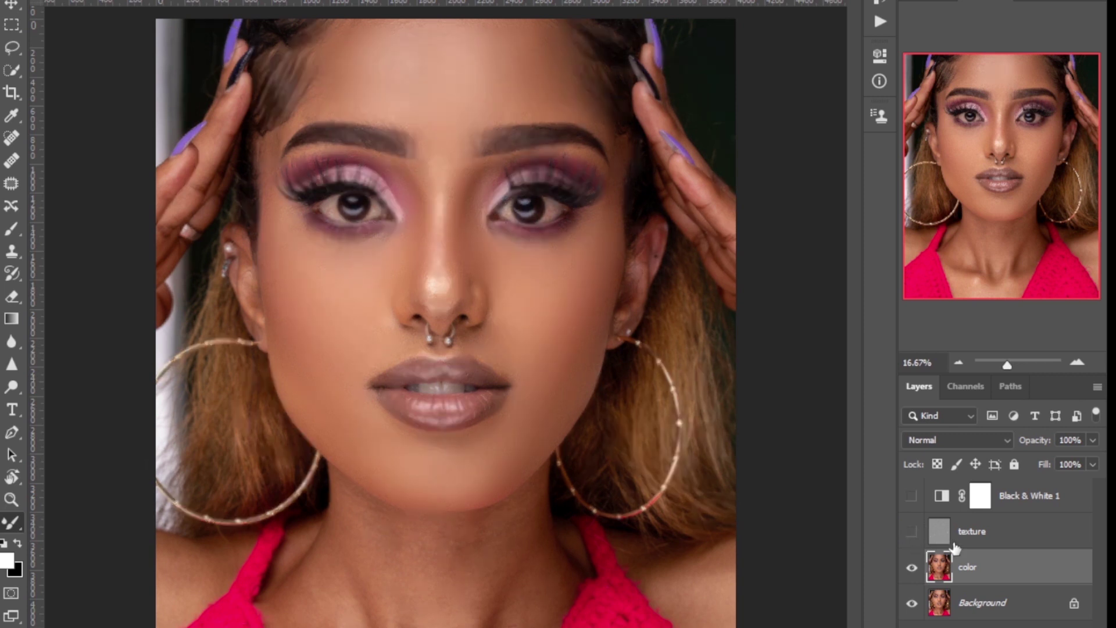
{"action": "left_click", "coordinate": [933, 541]}
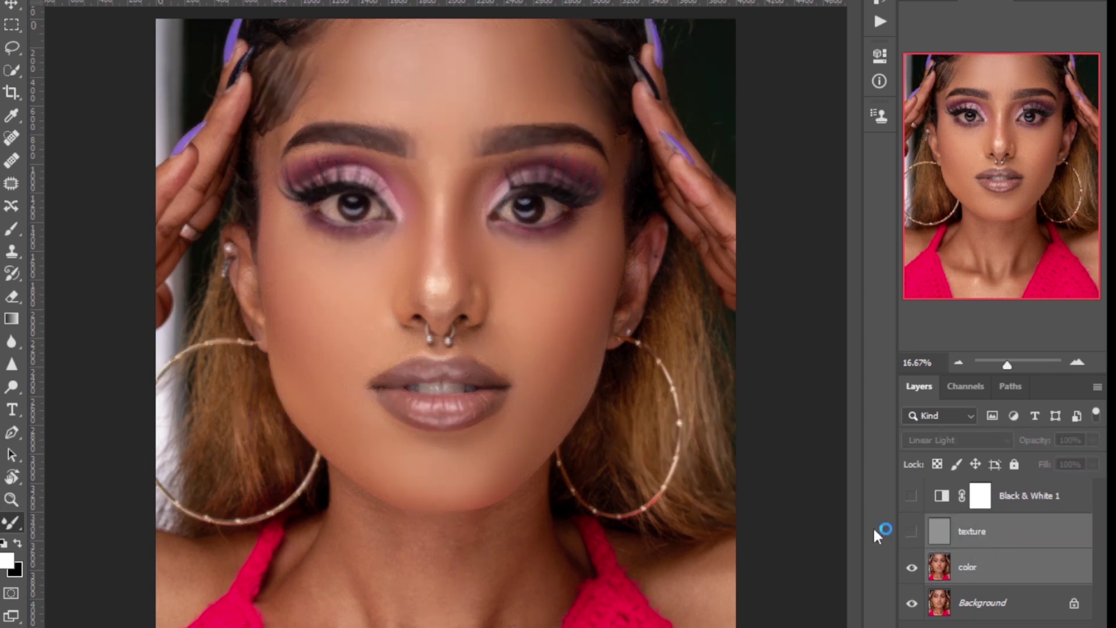
{"action": "key", "text": "ctrl+g"}
{"action": "left_click", "coordinate": [912, 525]}
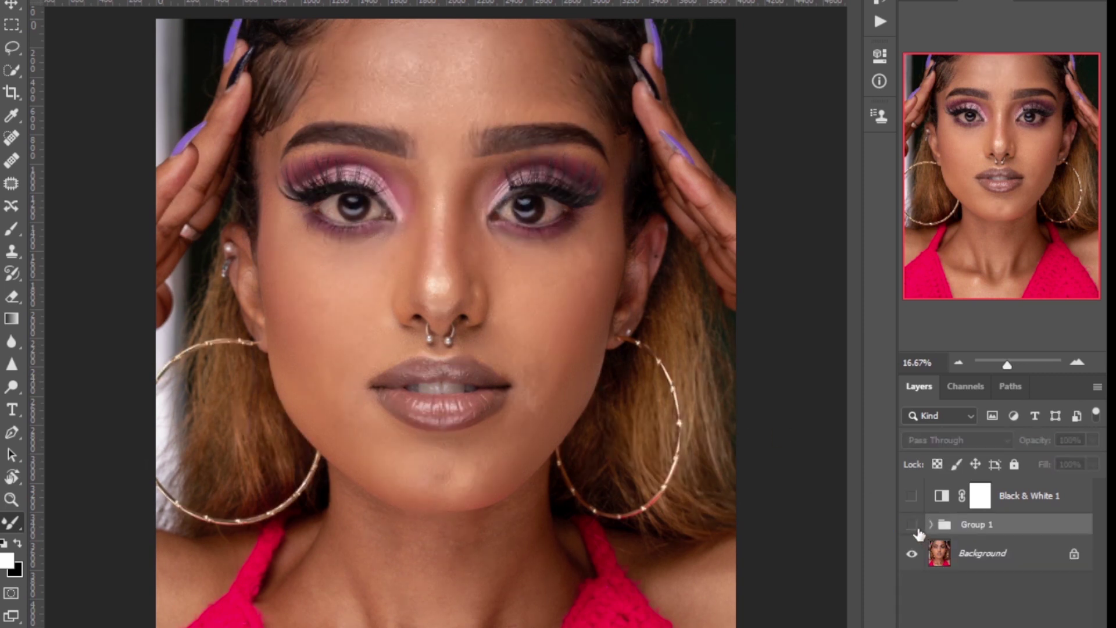
{"action": "left_click", "coordinate": [911, 525]}
Blend the chin and neck skin on the color layer inside Group 1 and show the texture layer again
{"action": "left_click", "coordinate": [932, 525]}
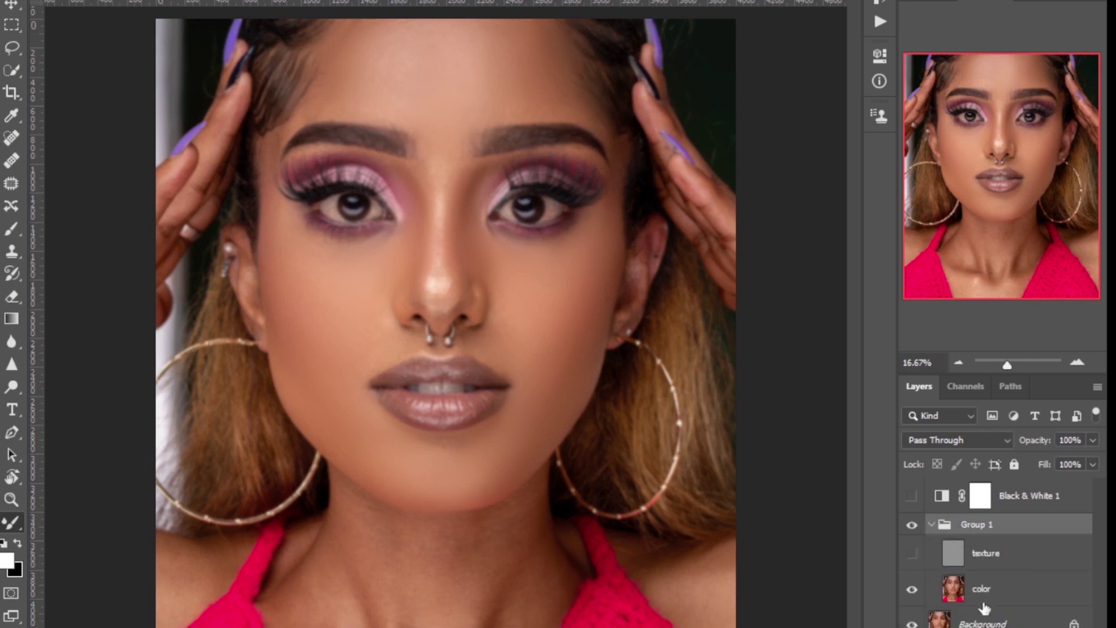
{"action": "left_click", "coordinate": [984, 599]}
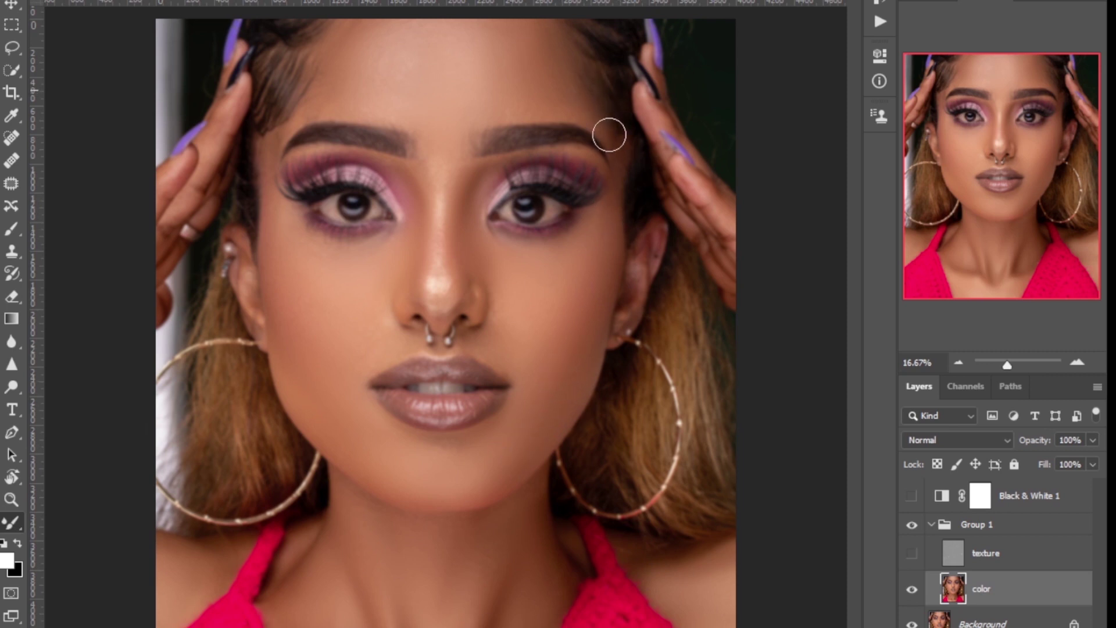
{"action": "left_click", "coordinate": [913, 553]}
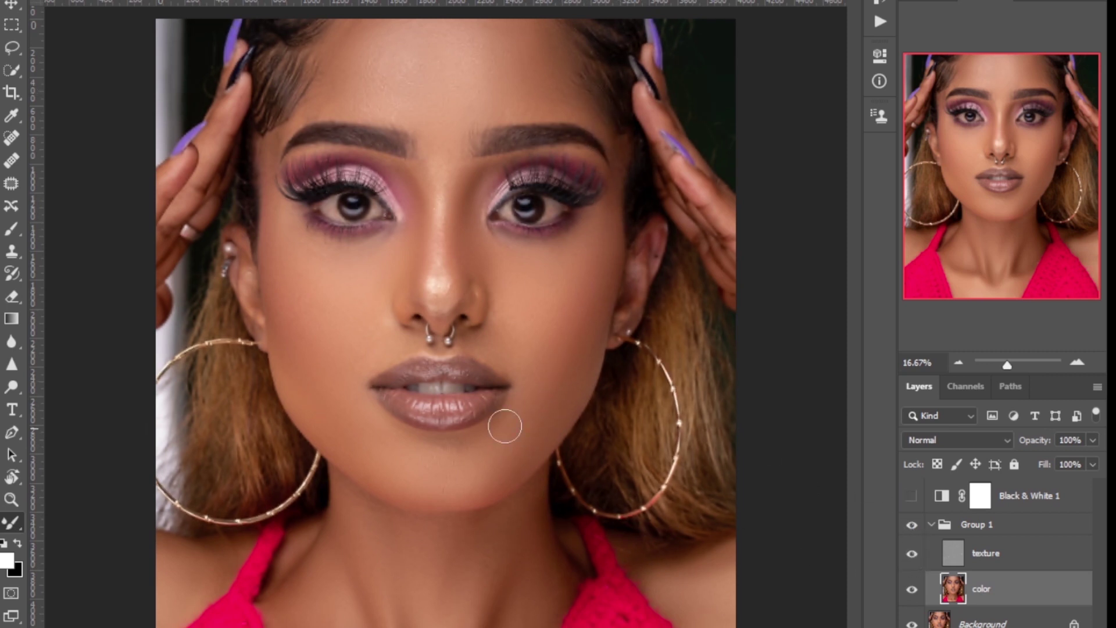
Blend the remaining uneven skin around the mouth, between the eyebrows and along the hairline at close range
{"action": "scroll", "coordinate": [468, 379], "scroll_direction": "up", "scroll_amount": 2}
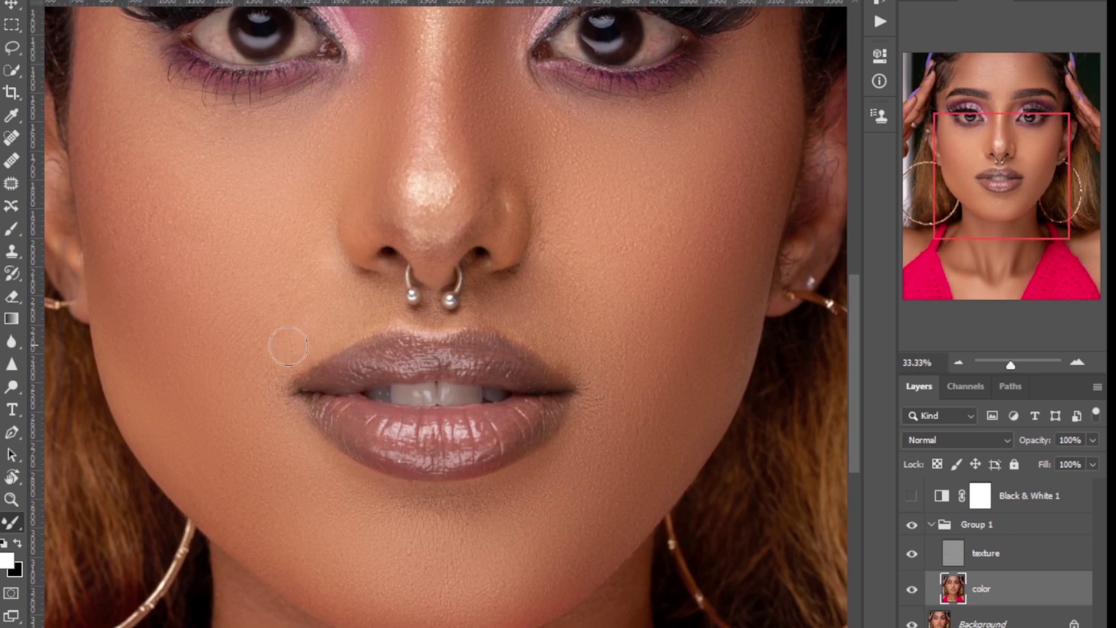
{"action": "key", "text": "bracketright"}
{"action": "left_click_drag", "start_coordinate": [854, 328], "coordinate": [839, 250]}
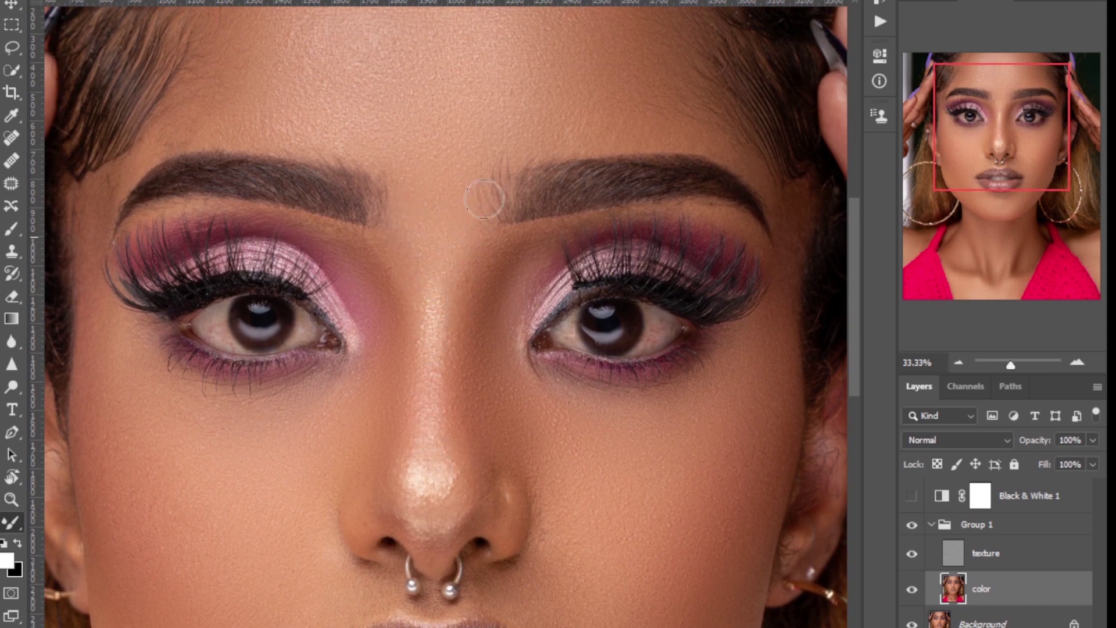
{"action": "scroll", "coordinate": [611, 244], "scroll_direction": "up", "scroll_amount": 3}
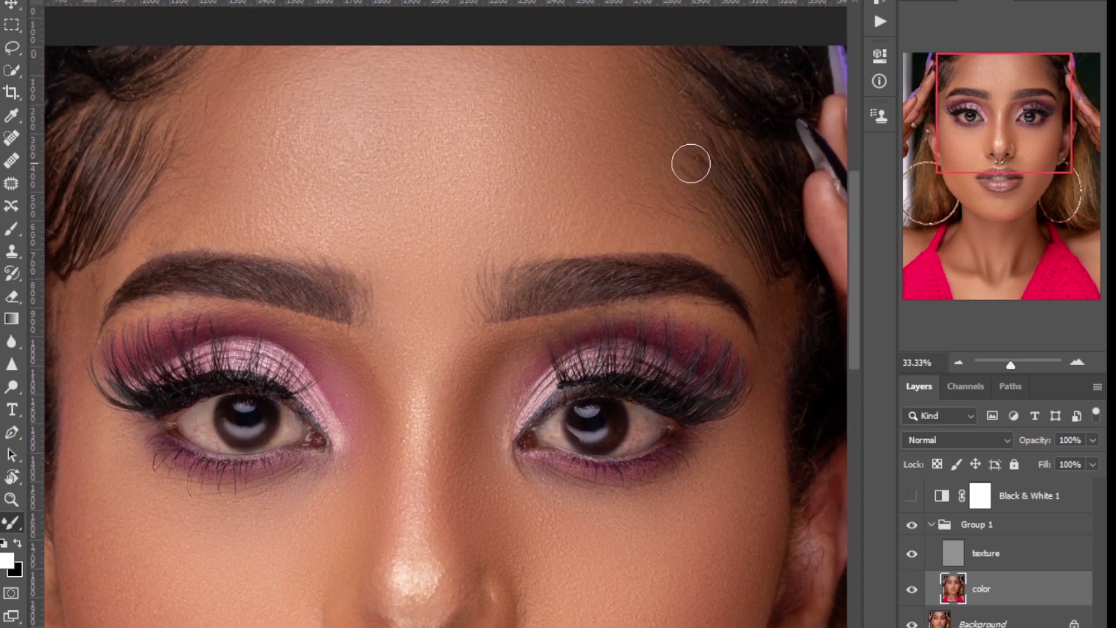
{"action": "key", "text": "bracketright"}
{"action": "key", "text": "bracketright"}
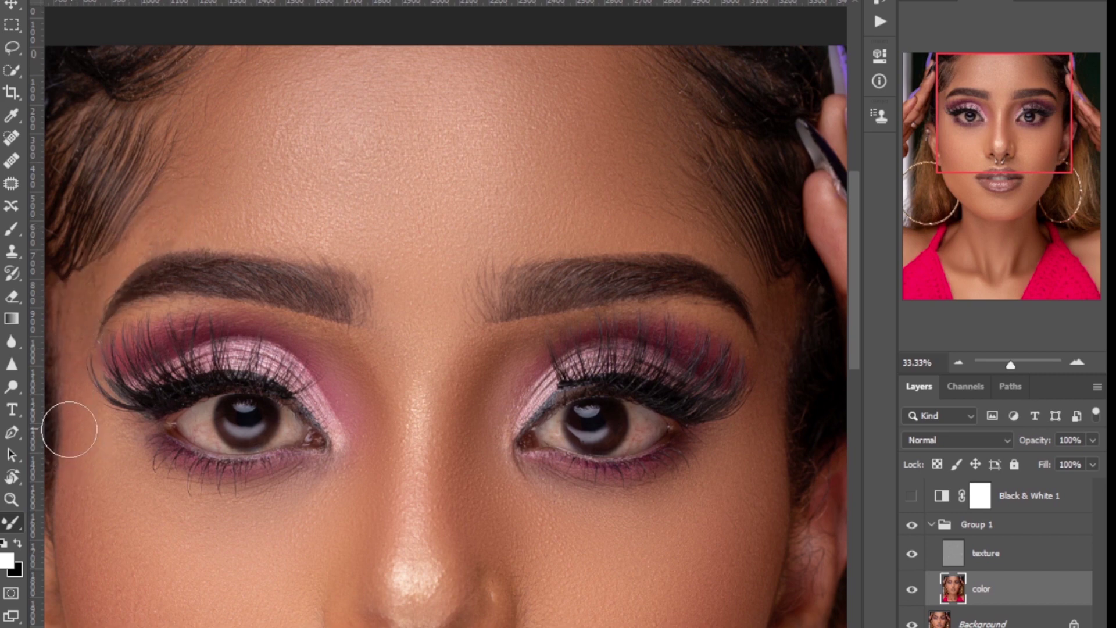
Compare the whole retouched face with the original by hiding and showing Group 1
{"action": "key", "text": "ctrl+minus"}
{"action": "key", "text": "ctrl+minus"}
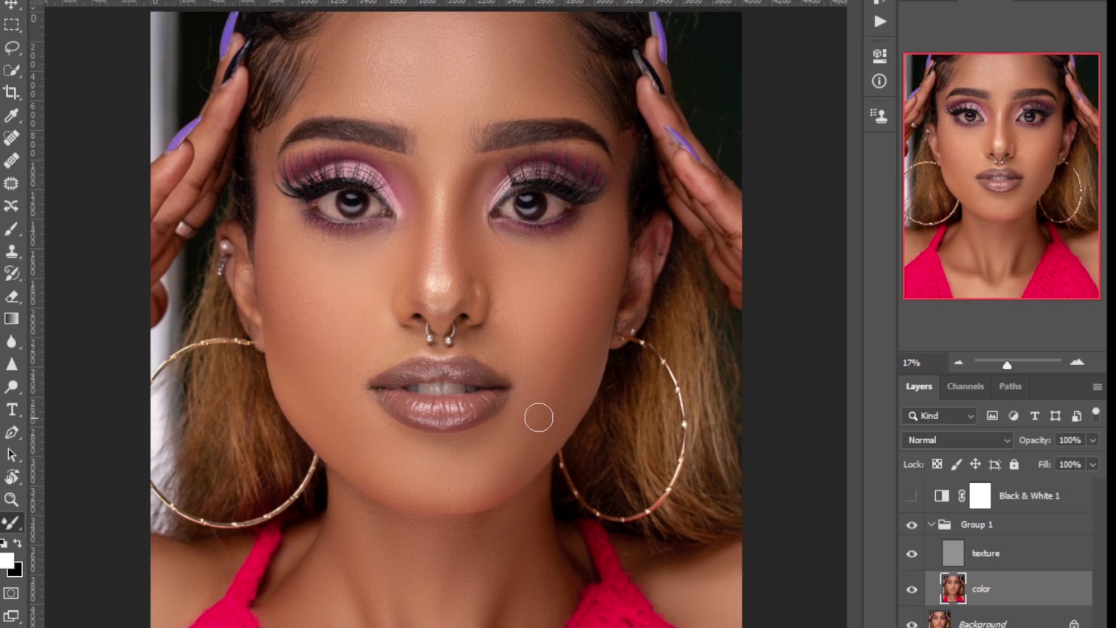
{"action": "key", "text": "bracketright"}
{"action": "key", "text": "bracketright"}
{"action": "key", "text": "bracketright"}
{"action": "left_click", "coordinate": [912, 525]}
{"action": "left_click", "coordinate": [913, 524]}
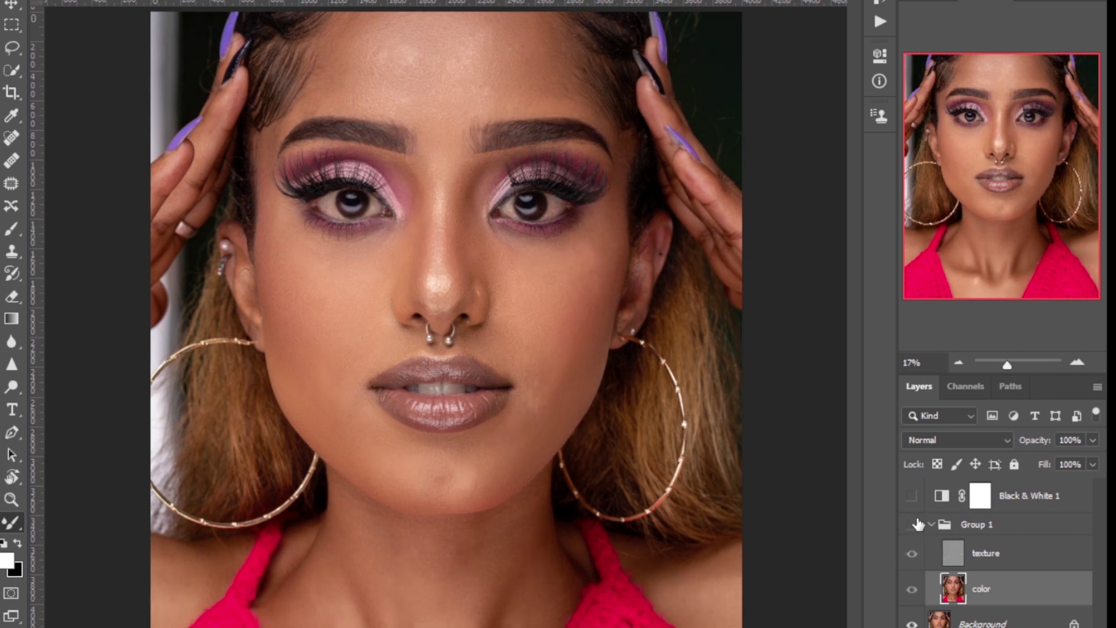
{"action": "left_click", "coordinate": [912, 525]}
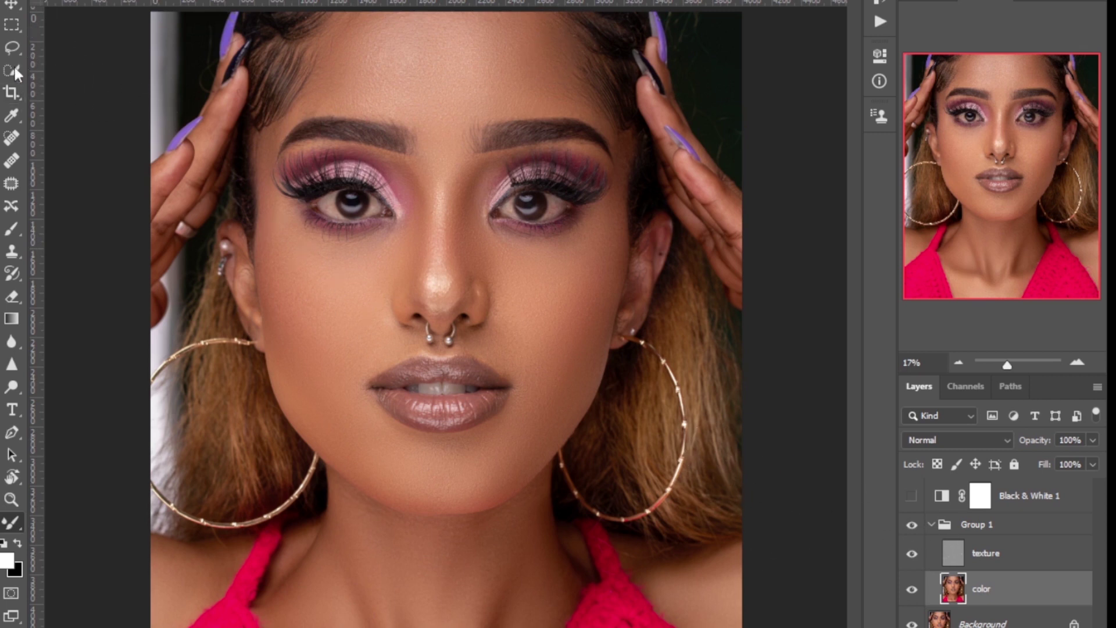
Outline the cheek on the image's left side with the Lasso tool, from under the eye down to the jaw
{"action": "left_click", "coordinate": [13, 47]}
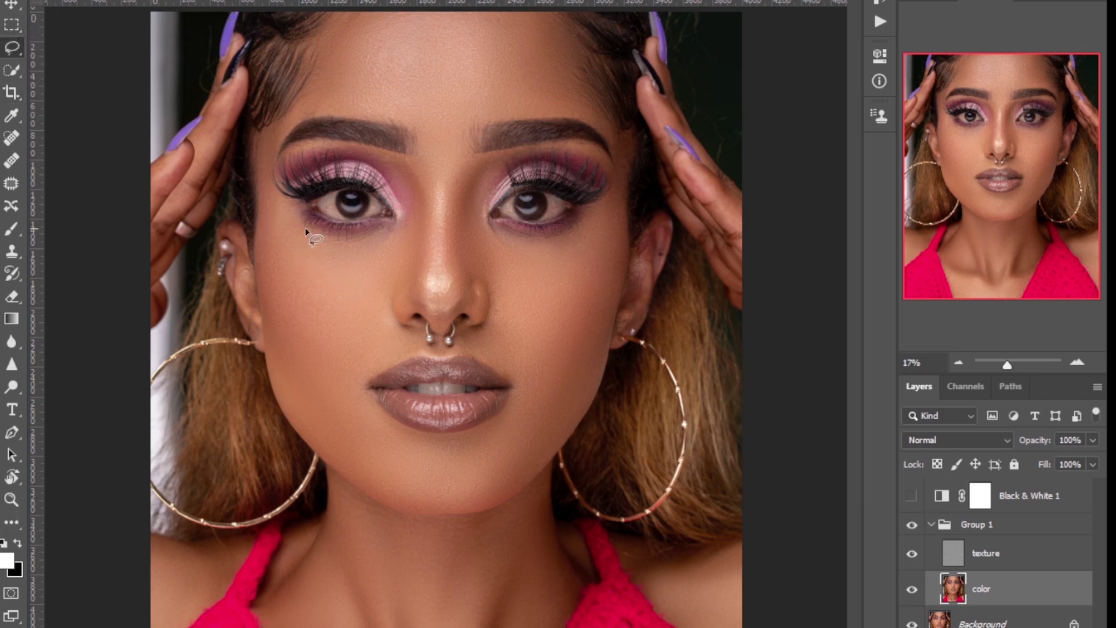
{"action": "key", "text": "ctrl+plus"}
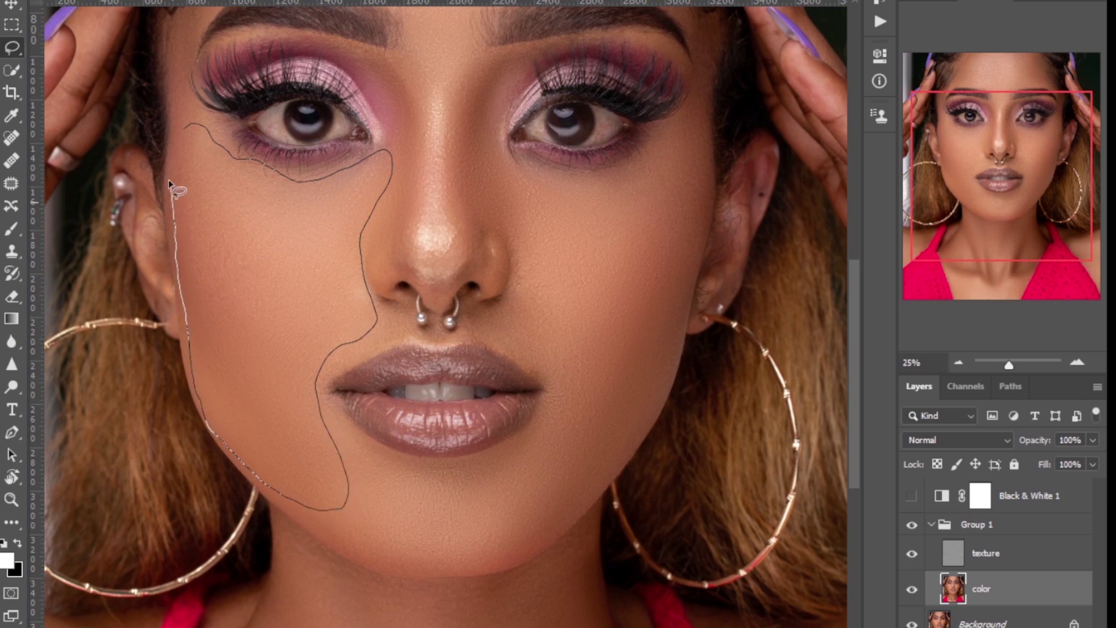
{"action": "left_click_drag", "start_coordinate": [170, 185], "coordinate": [184, 126]}
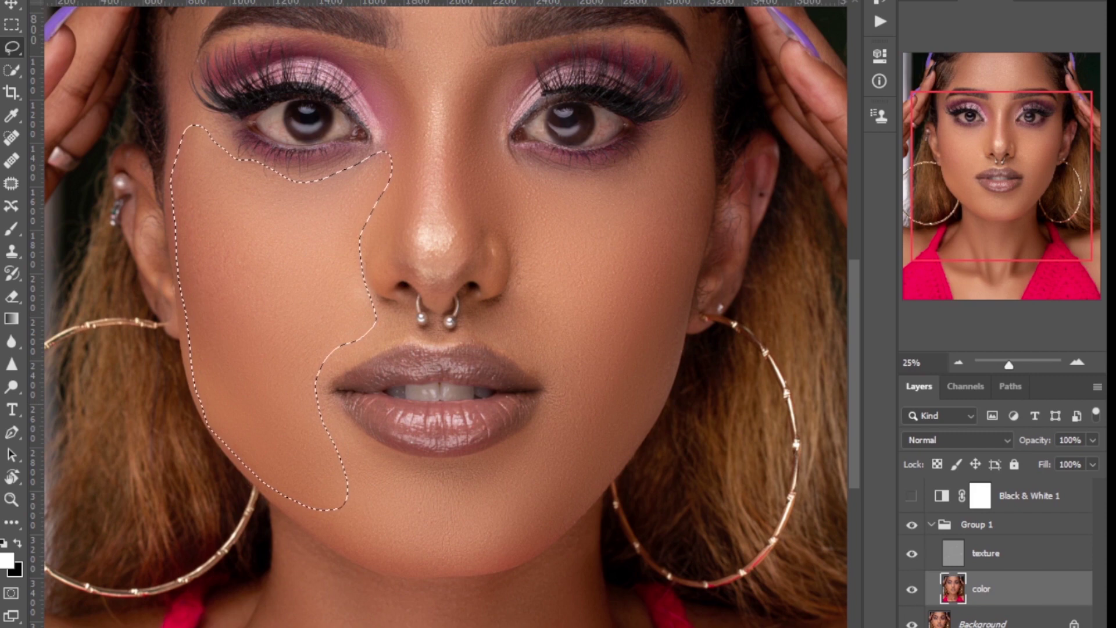
Apply a Gaussian Blur to the selected cheek on the color layer and clear the selection
{"action": "left_click", "coordinate": [237, 0]}
{"action": "mouse_move", "coordinate": [250, 124]}
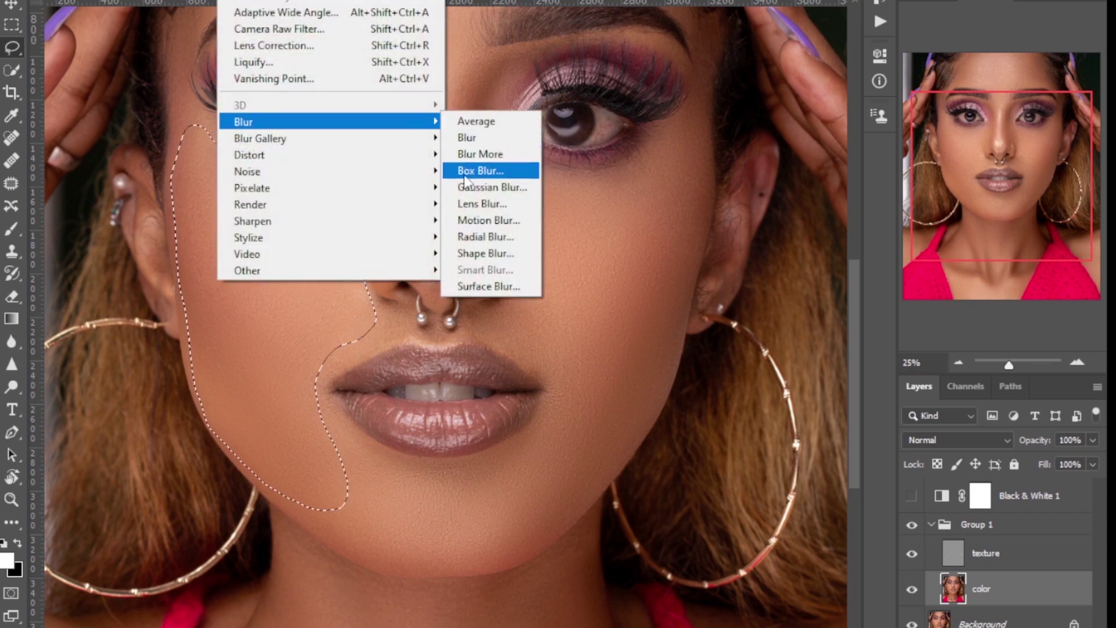
{"action": "left_click", "coordinate": [472, 186]}
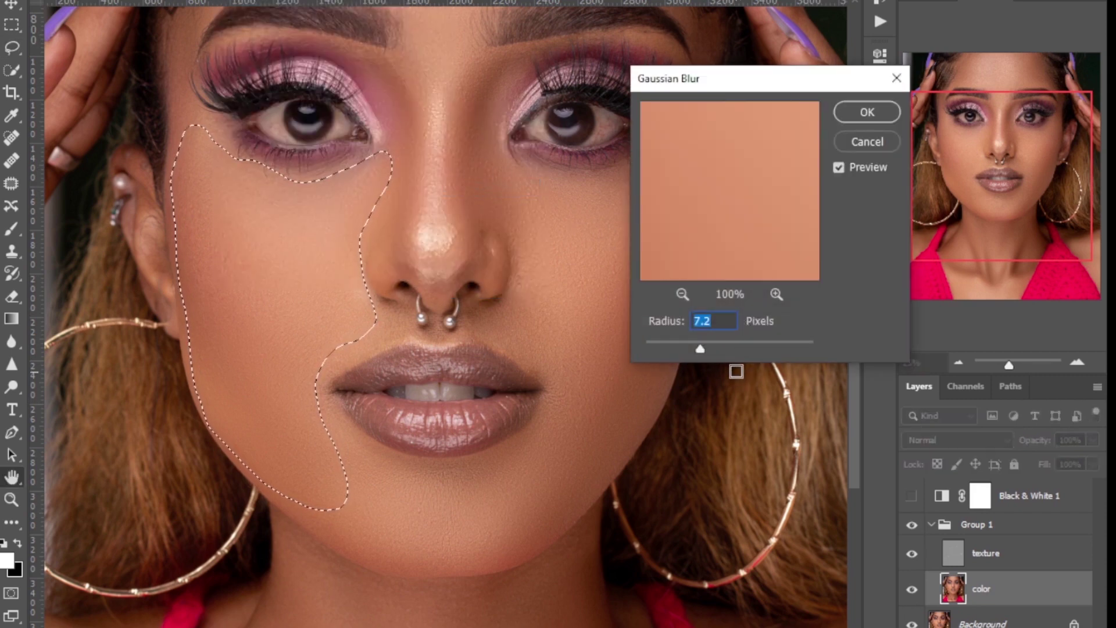
{"action": "type", "text": "21"}
{"action": "left_click", "coordinate": [867, 112]}
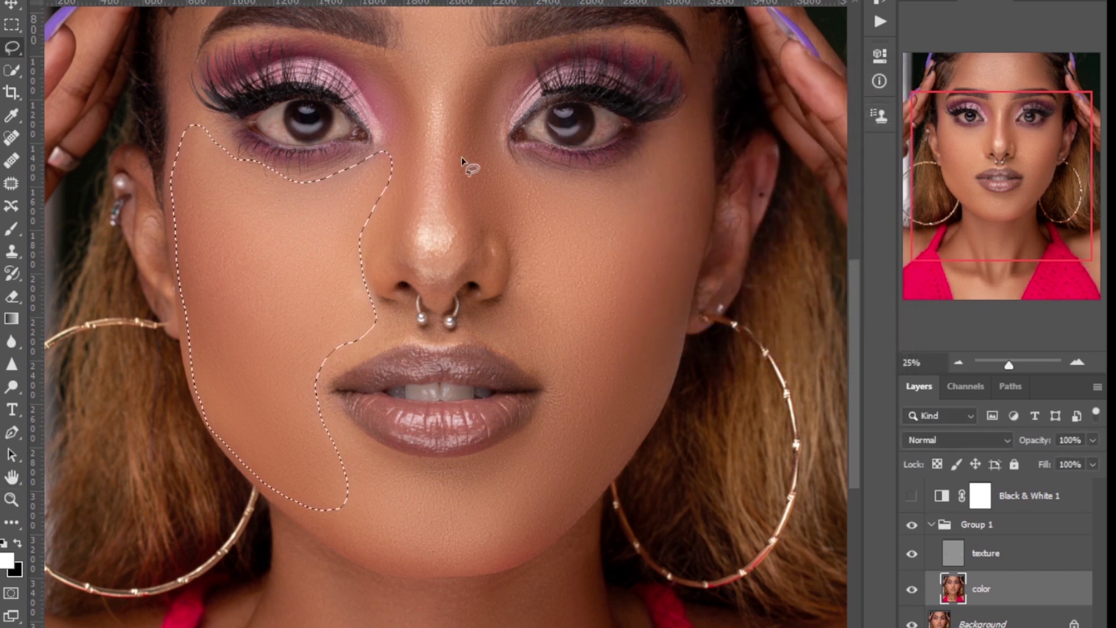
{"action": "key", "text": "ctrl+d"}
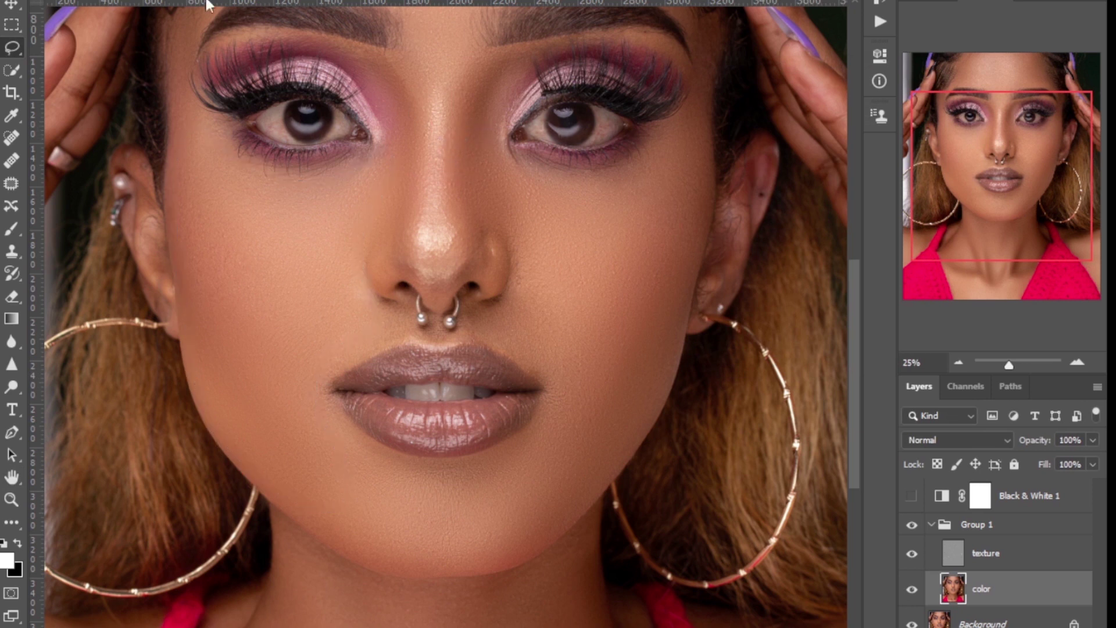
Outline the cheek on the image's left side again with the Lasso tool, from beside the eye down to the jaw
{"action": "mouse_move", "coordinate": [306, 180]}
{"action": "left_mouse_down"}
{"action": "mouse_move", "coordinate": [371, 157]}
{"action": "mouse_move", "coordinate": [392, 179]}
{"action": "left_mouse_up"}
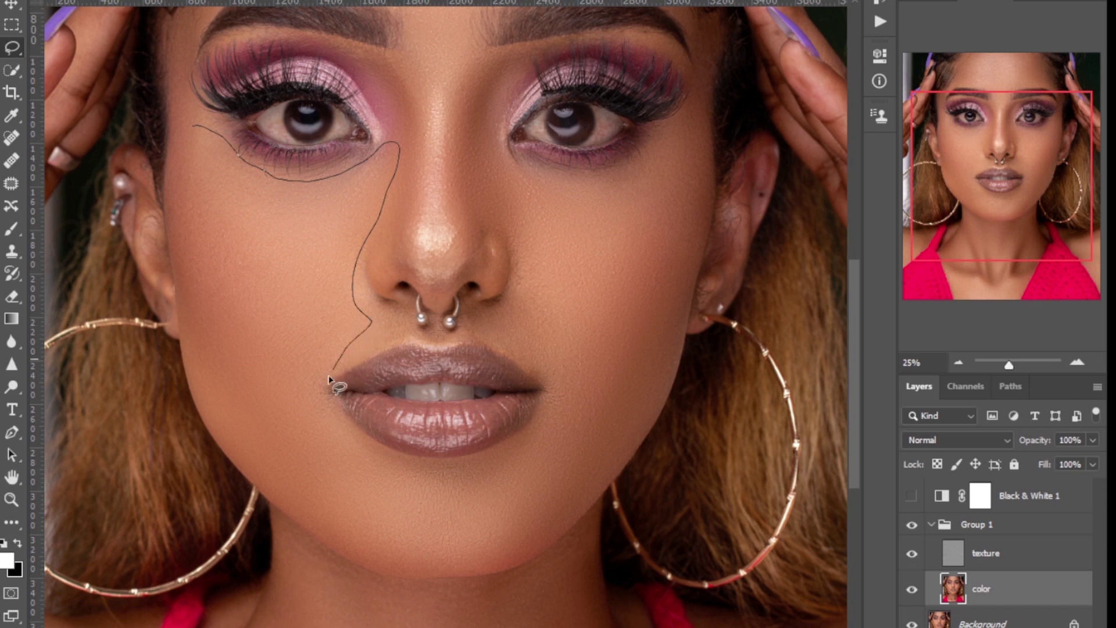
{"action": "left_click_drag", "start_coordinate": [324, 504], "coordinate": [237, 448]}
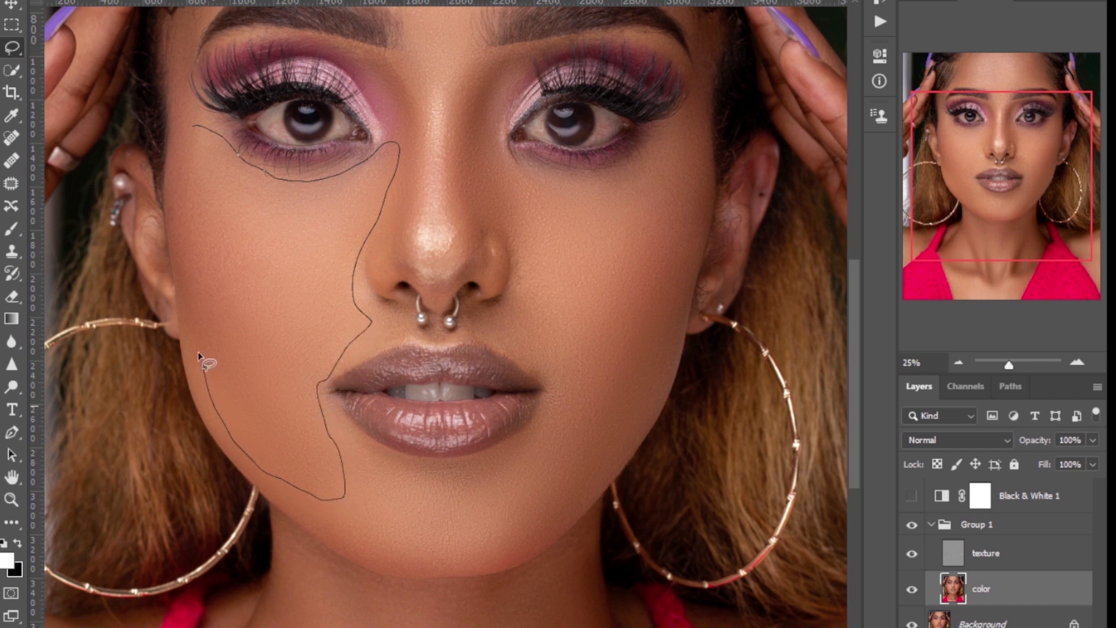
{"action": "left_click_drag", "start_coordinate": [182, 287], "coordinate": [174, 179]}
{"action": "left_click_drag", "start_coordinate": [194, 96], "coordinate": [210, 131]}
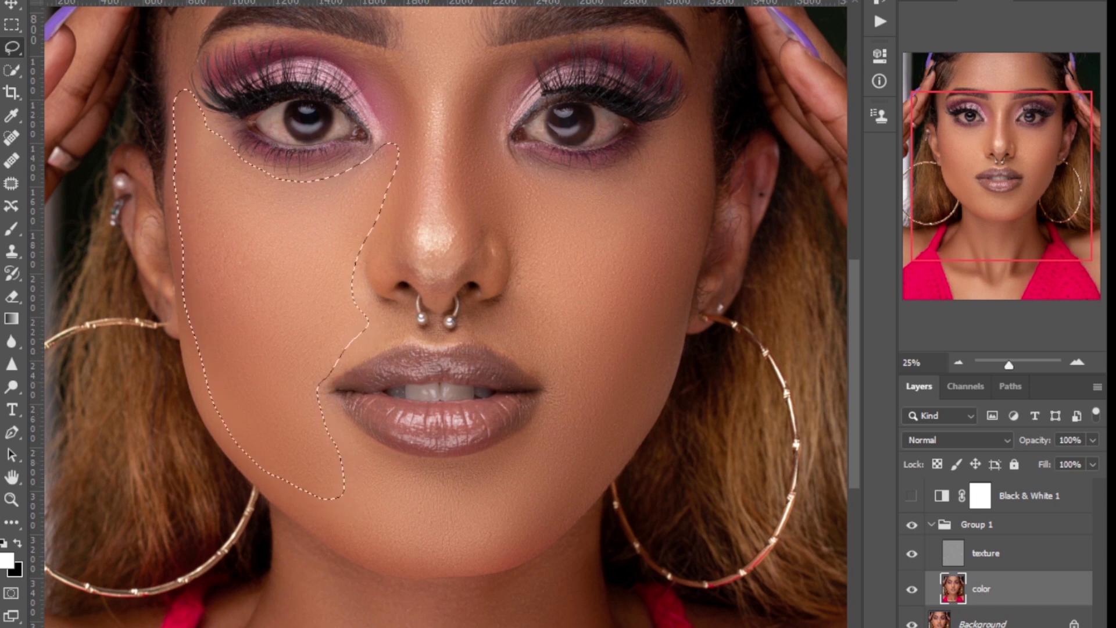
Smooth the selected cheek with a Gaussian Blur of 21 pixels radius and deselect it
{"action": "left_click", "coordinate": [230, 1]}
{"action": "mouse_move", "coordinate": [247, 123]}
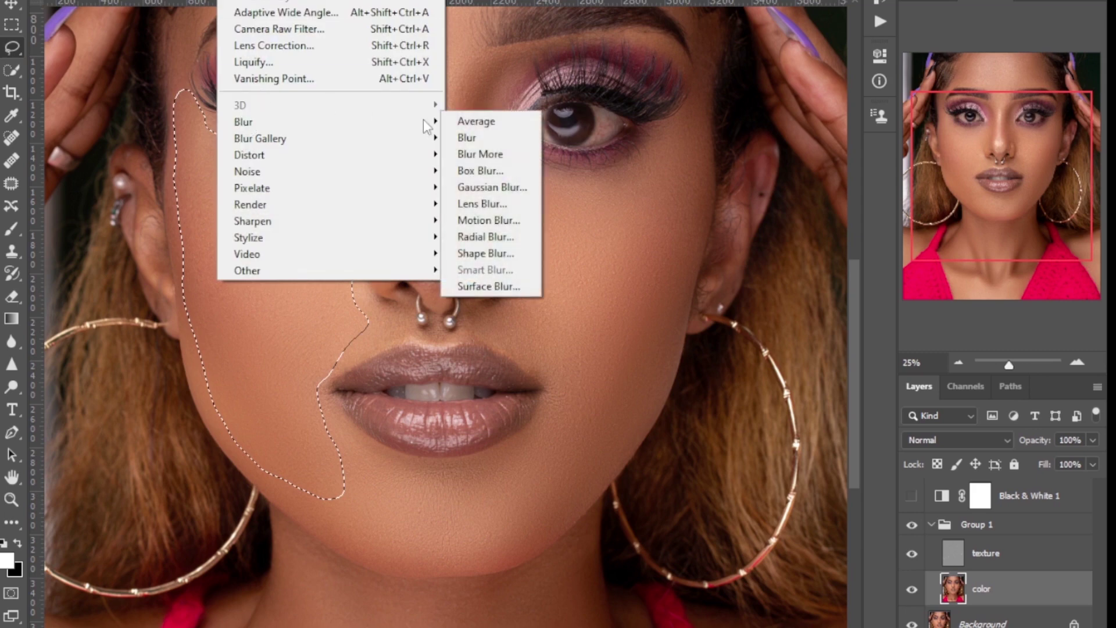
{"action": "left_click", "coordinate": [477, 184]}
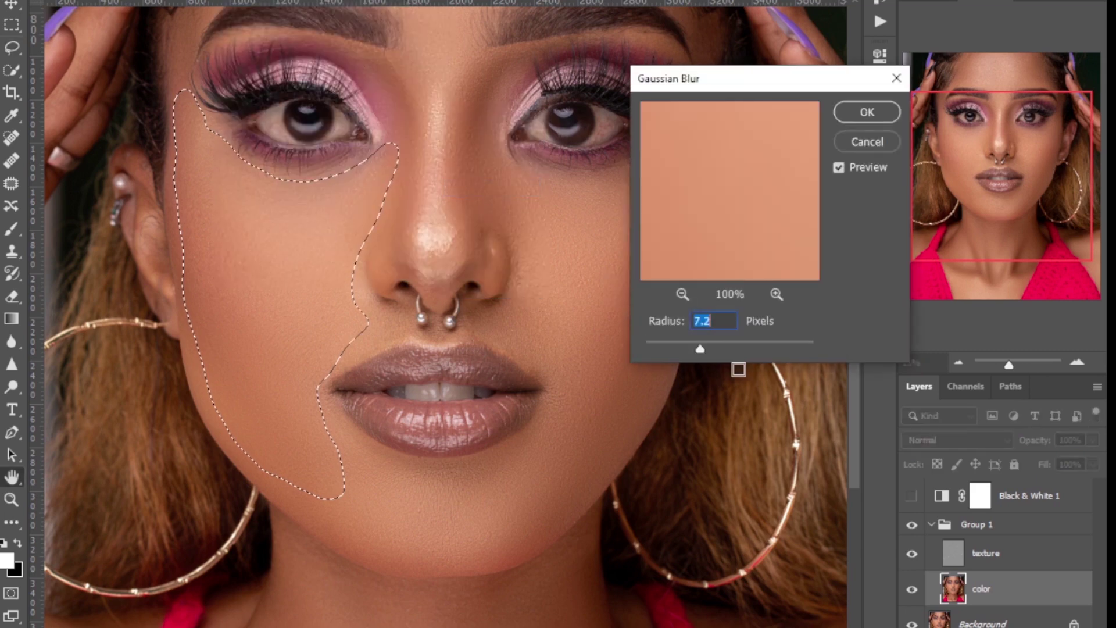
{"action": "type", "text": "21"}
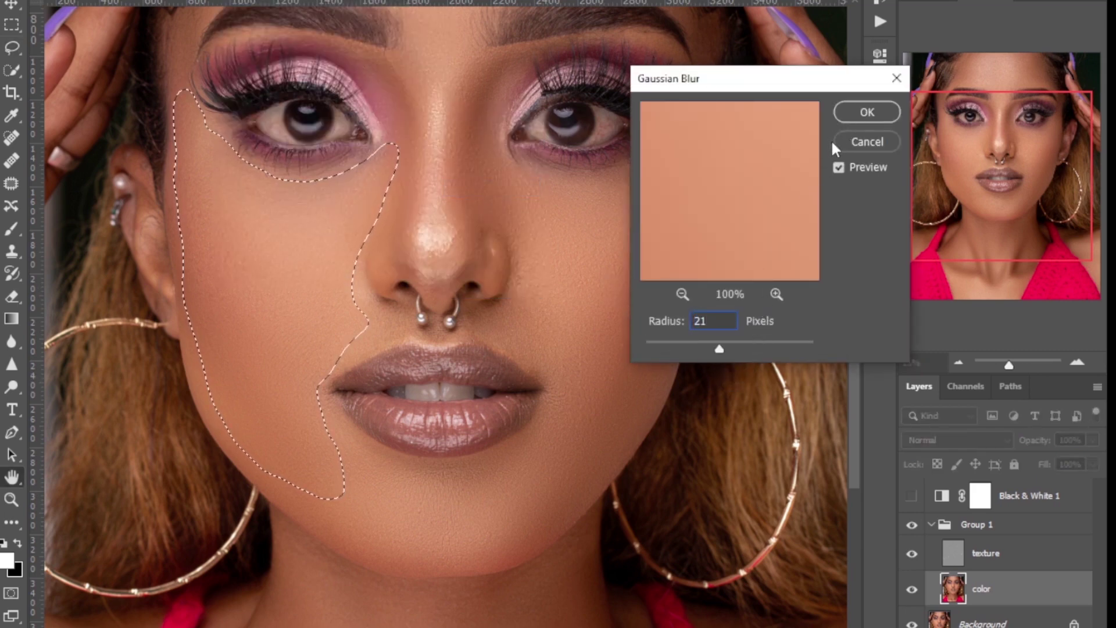
{"action": "left_click", "coordinate": [865, 113]}
{"action": "key", "text": "ctrl+d"}
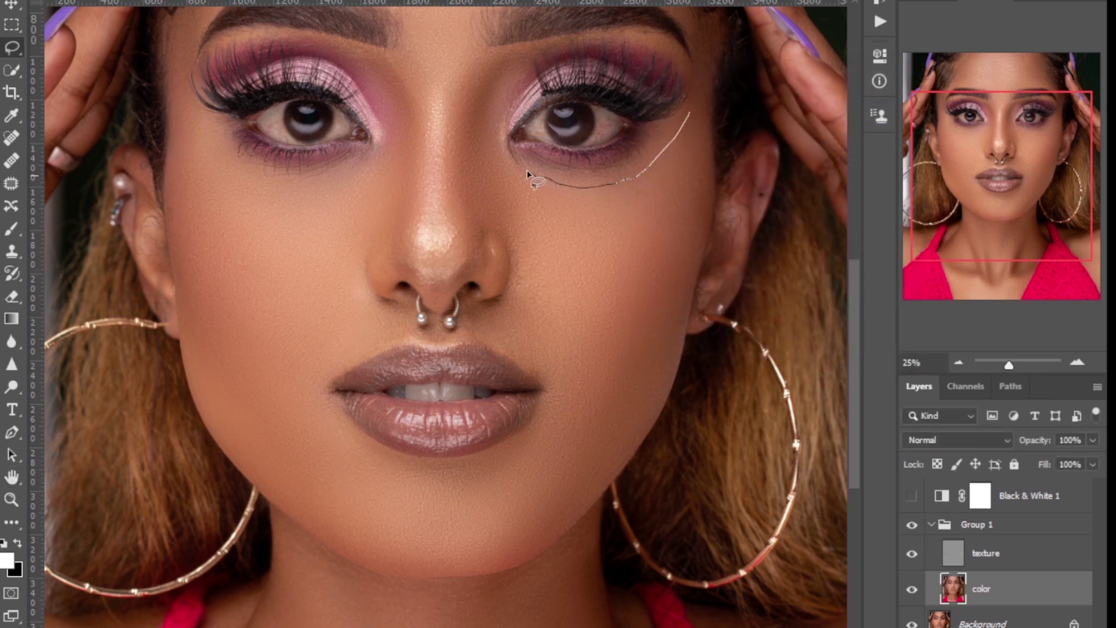
Lasso the cheek on the image's right side from under the eye to the jaw, apply a 21-pixel Gaussian Blur and deselect
{"action": "mouse_move", "coordinate": [487, 203]}
{"action": "left_mouse_down"}
{"action": "mouse_move", "coordinate": [512, 227]}
{"action": "mouse_move", "coordinate": [524, 267]}
{"action": "mouse_move", "coordinate": [509, 304]}
{"action": "mouse_move", "coordinate": [543, 359]}
{"action": "mouse_move", "coordinate": [550, 405]}
{"action": "left_mouse_up"}
{"action": "mouse_move", "coordinate": [520, 509]}
{"action": "left_mouse_down"}
{"action": "mouse_move", "coordinate": [585, 485]}
{"action": "mouse_move", "coordinate": [643, 414]}
{"action": "mouse_move", "coordinate": [663, 366]}
{"action": "mouse_move", "coordinate": [706, 202]}
{"action": "mouse_move", "coordinate": [706, 102]}
{"action": "mouse_move", "coordinate": [686, 99]}
{"action": "mouse_move", "coordinate": [672, 160]}
{"action": "left_mouse_up"}
{"action": "left_click", "coordinate": [230, 1]}
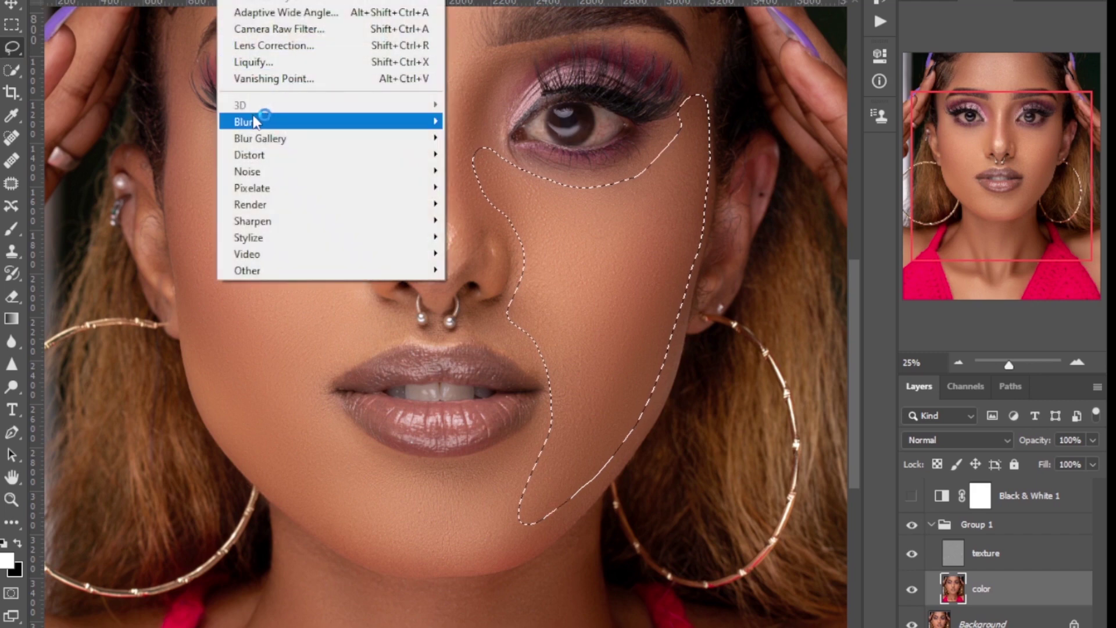
{"action": "mouse_move", "coordinate": [255, 121]}
{"action": "left_click", "coordinate": [464, 187]}
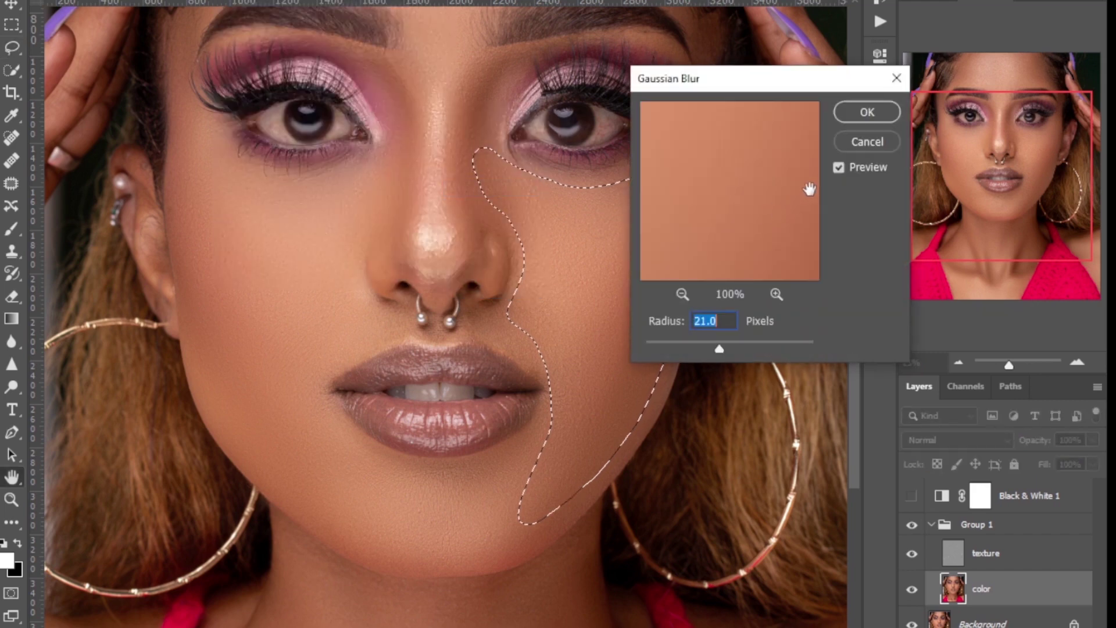
{"action": "left_click", "coordinate": [865, 110]}
{"action": "key", "text": "ctrl+d"}
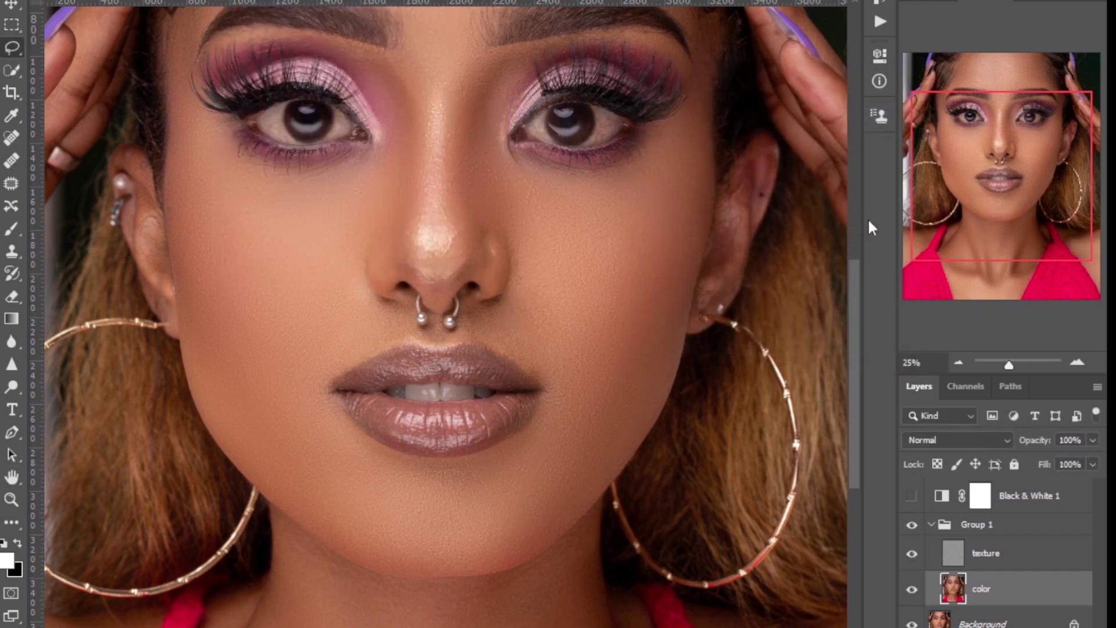
Outline the chin and the skin below the lips with the Lasso tool, reaching up both lower cheeks
{"action": "left_click_drag", "start_coordinate": [857, 282], "coordinate": [857, 310]}
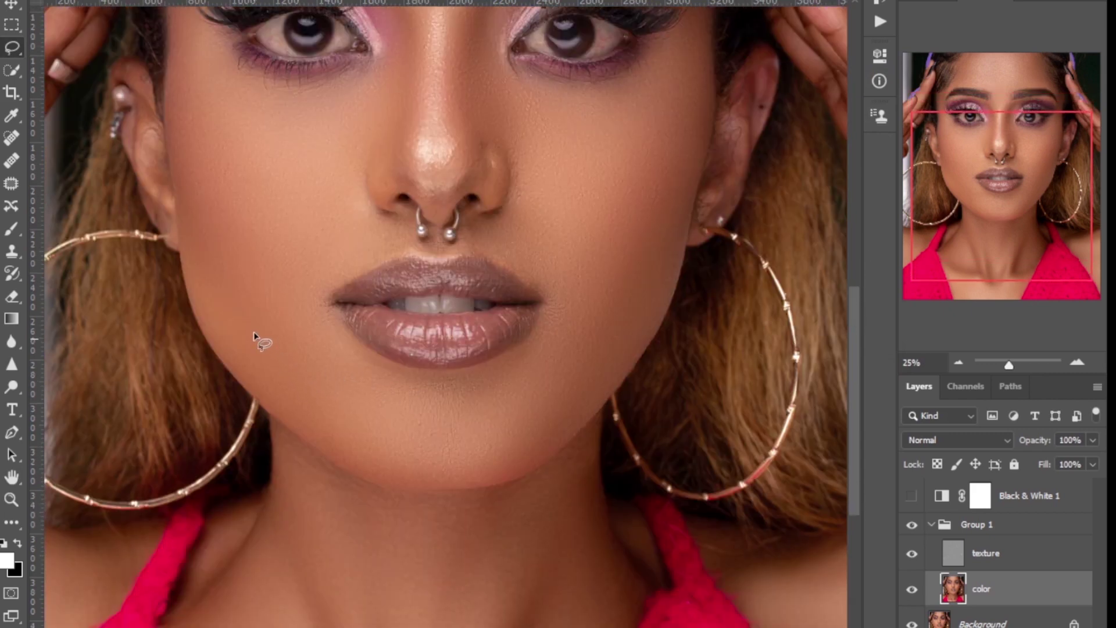
{"action": "left_click_drag", "start_coordinate": [368, 363], "coordinate": [425, 378]}
{"action": "mouse_move", "coordinate": [499, 375]}
{"action": "left_mouse_down"}
{"action": "mouse_move", "coordinate": [526, 357]}
{"action": "mouse_move", "coordinate": [590, 232]}
{"action": "mouse_move", "coordinate": [622, 318]}
{"action": "left_mouse_up"}
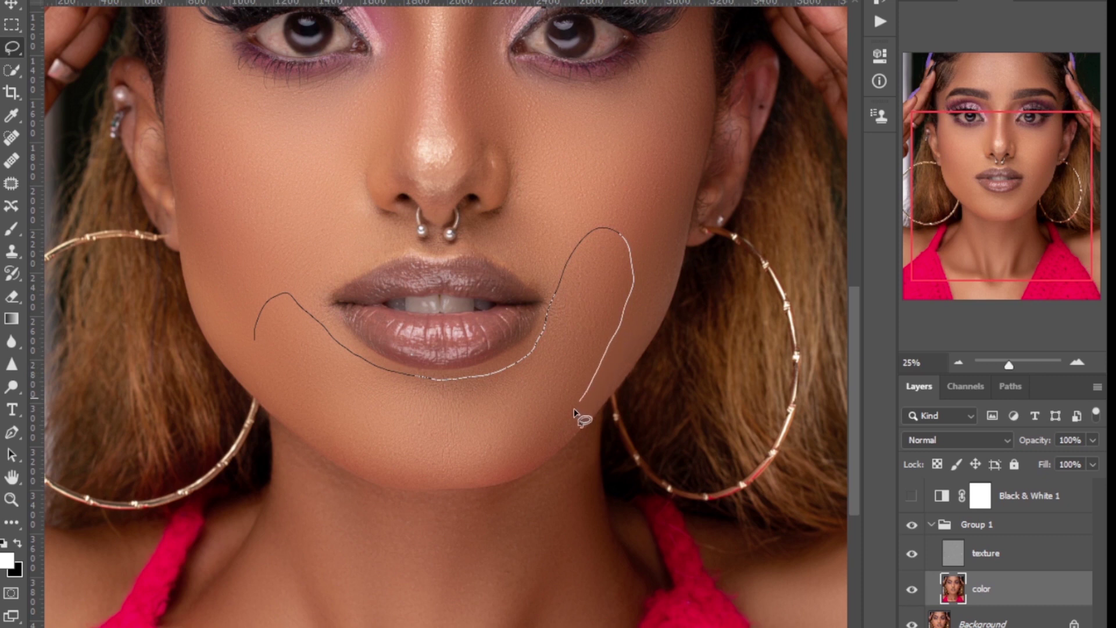
{"action": "mouse_move", "coordinate": [457, 479]}
{"action": "left_mouse_down"}
{"action": "mouse_move", "coordinate": [392, 472]}
{"action": "mouse_move", "coordinate": [331, 442]}
{"action": "left_mouse_up"}
{"action": "left_click_drag", "start_coordinate": [259, 384], "coordinate": [242, 343]}
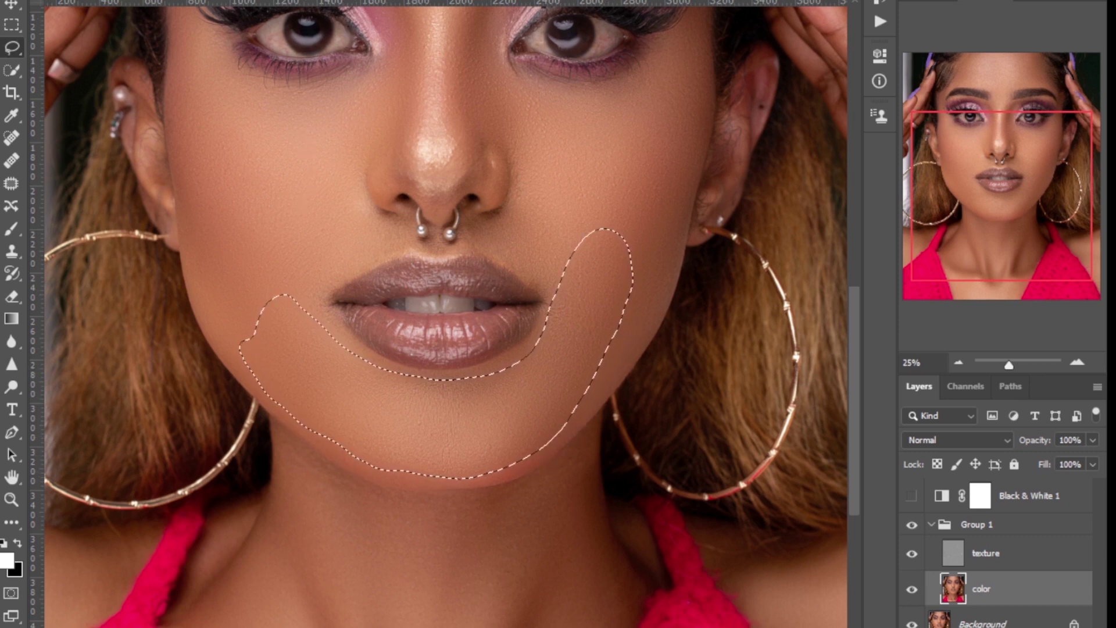
Smooth the selected chin area with a Gaussian Blur of 21 pixels radius and clear the selection
{"action": "left_click", "coordinate": [233, 0]}
{"action": "mouse_move", "coordinate": [250, 121]}
{"action": "left_click", "coordinate": [489, 188]}
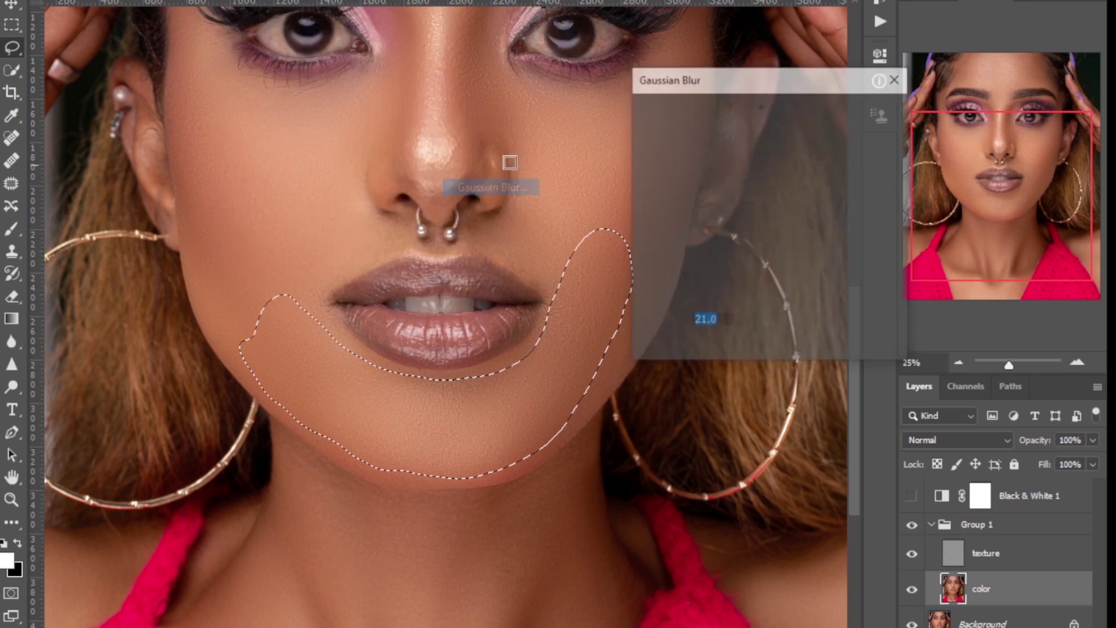
{"action": "left_click", "coordinate": [867, 111]}
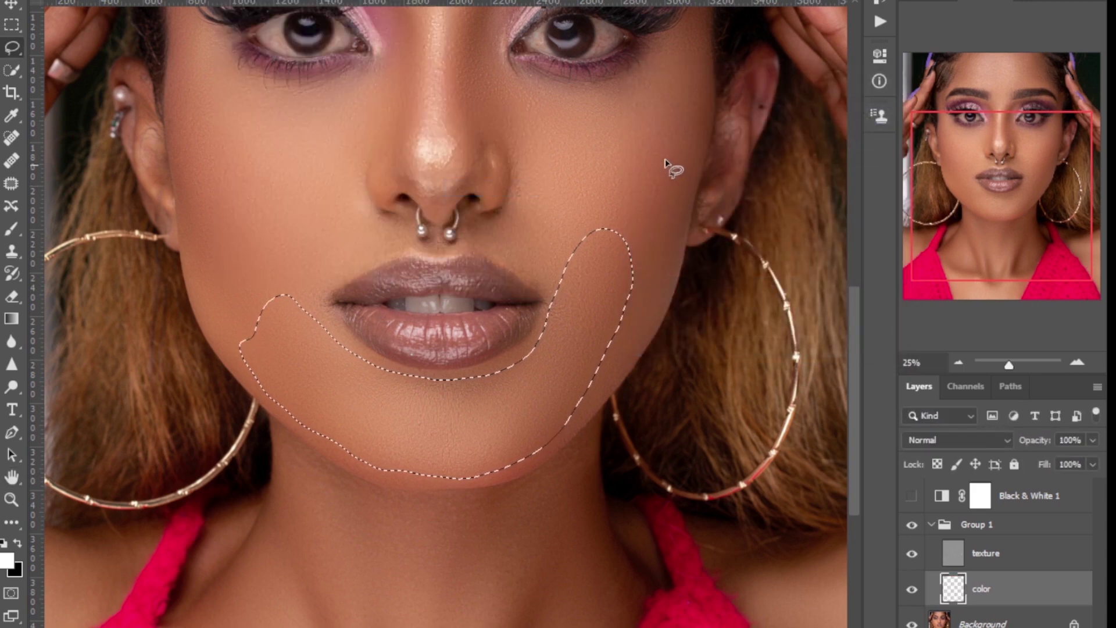
{"action": "key", "text": "ctrl+d"}
Outline the forehead with the Lasso tool, following the hairline and eyebrows and dipping between the brows
{"action": "left_click_drag", "start_coordinate": [856, 323], "coordinate": [853, 232]}
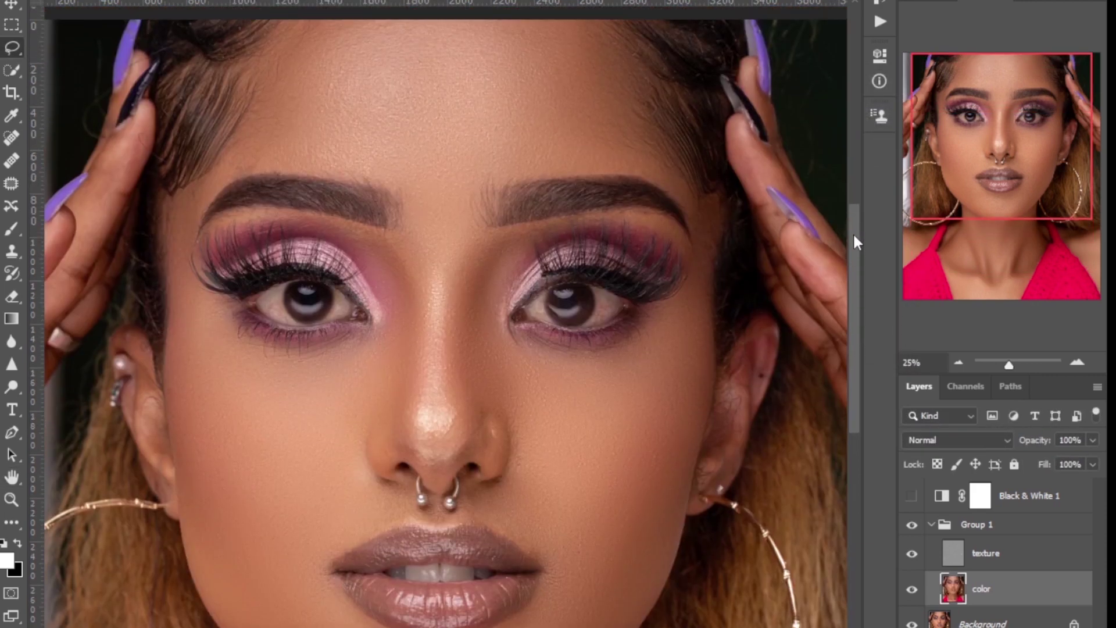
{"action": "mouse_move", "coordinate": [275, 21]}
{"action": "left_mouse_down"}
{"action": "mouse_move", "coordinate": [174, 216]}
{"action": "mouse_move", "coordinate": [232, 172]}
{"action": "mouse_move", "coordinate": [306, 165]}
{"action": "left_mouse_up"}
{"action": "left_click_drag", "start_coordinate": [409, 188], "coordinate": [455, 265]}
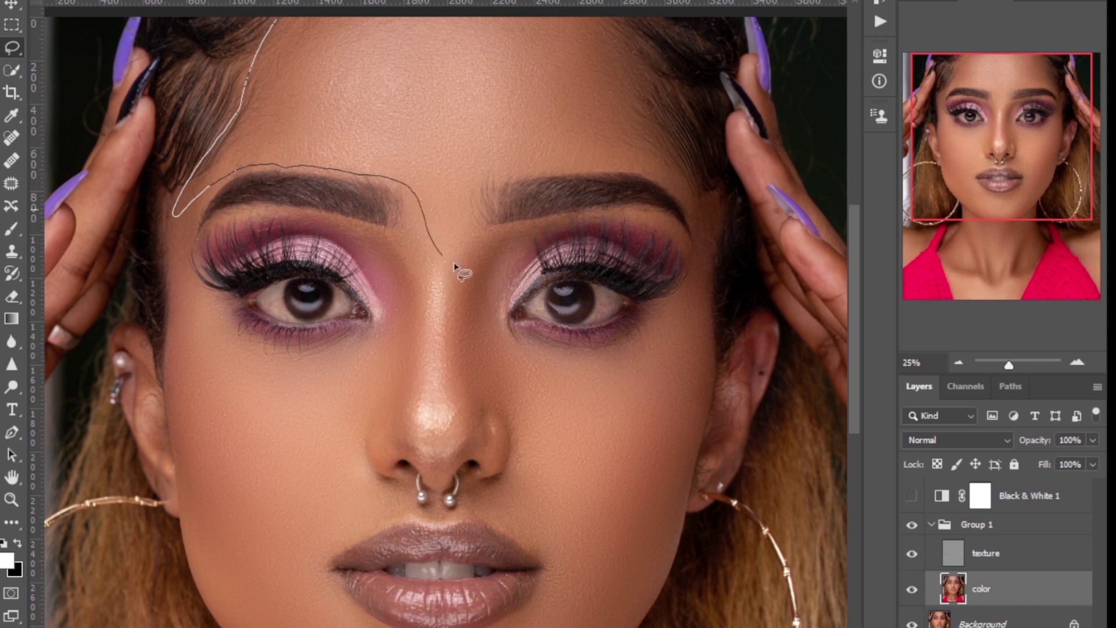
{"action": "left_click_drag", "start_coordinate": [470, 199], "coordinate": [526, 172]}
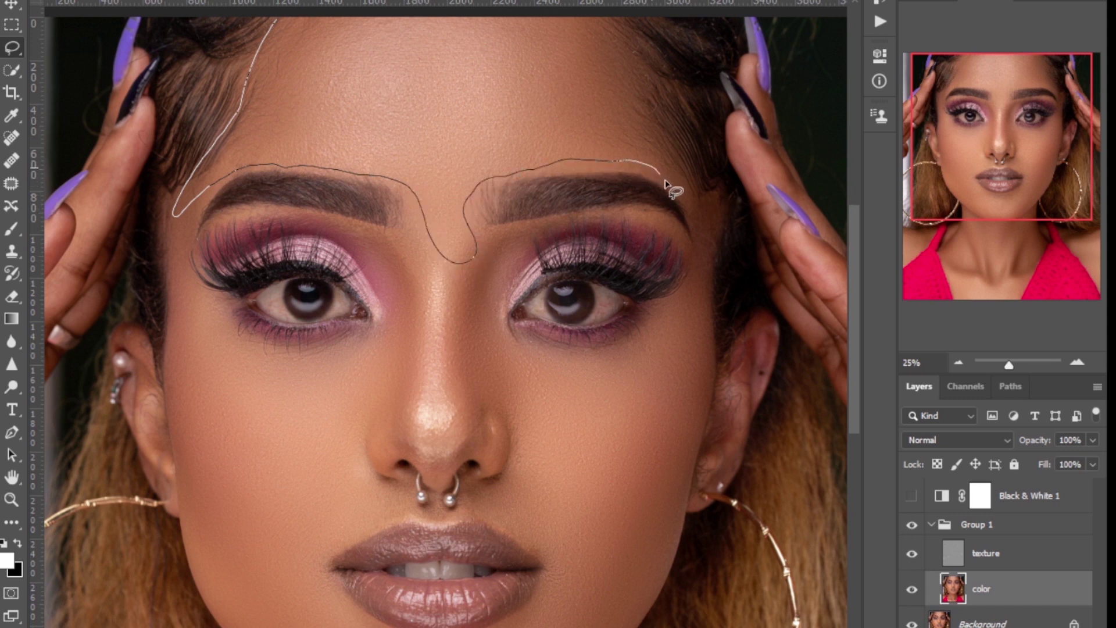
{"action": "mouse_move", "coordinate": [666, 181]}
{"action": "left_mouse_down"}
{"action": "mouse_move", "coordinate": [626, 52]}
{"action": "mouse_move", "coordinate": [598, 27]}
{"action": "mouse_move", "coordinate": [343, 21]}
{"action": "left_mouse_up"}
Smooth the selected forehead with a Gaussian Blur of 21 pixels radius and clear the selection
{"action": "left_click", "coordinate": [228, 0]}
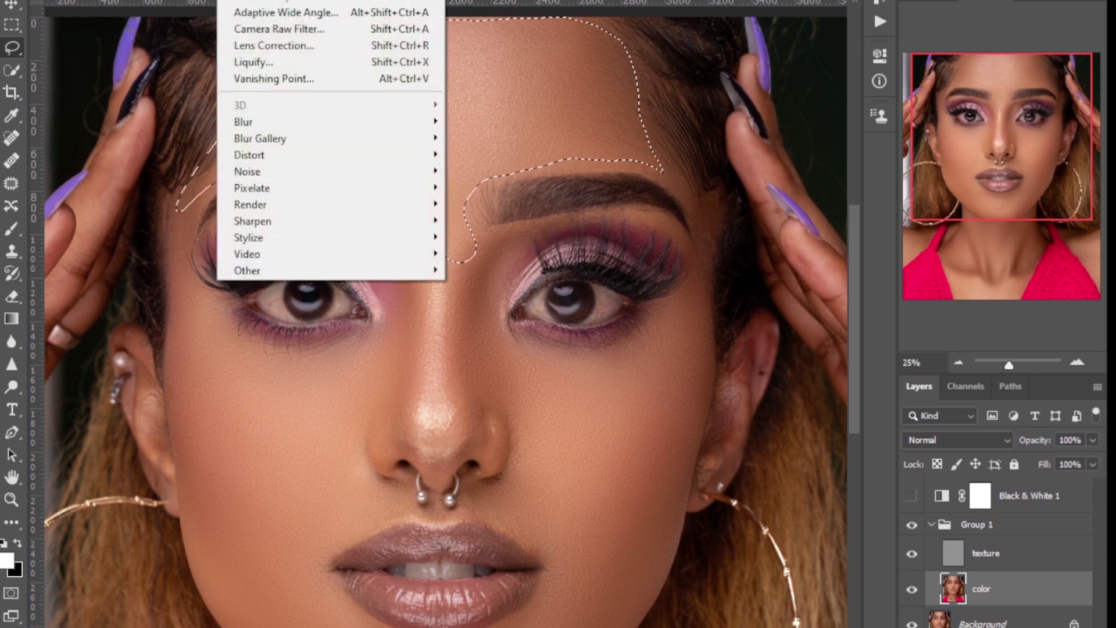
{"action": "mouse_move", "coordinate": [349, 122]}
{"action": "left_click", "coordinate": [494, 184]}
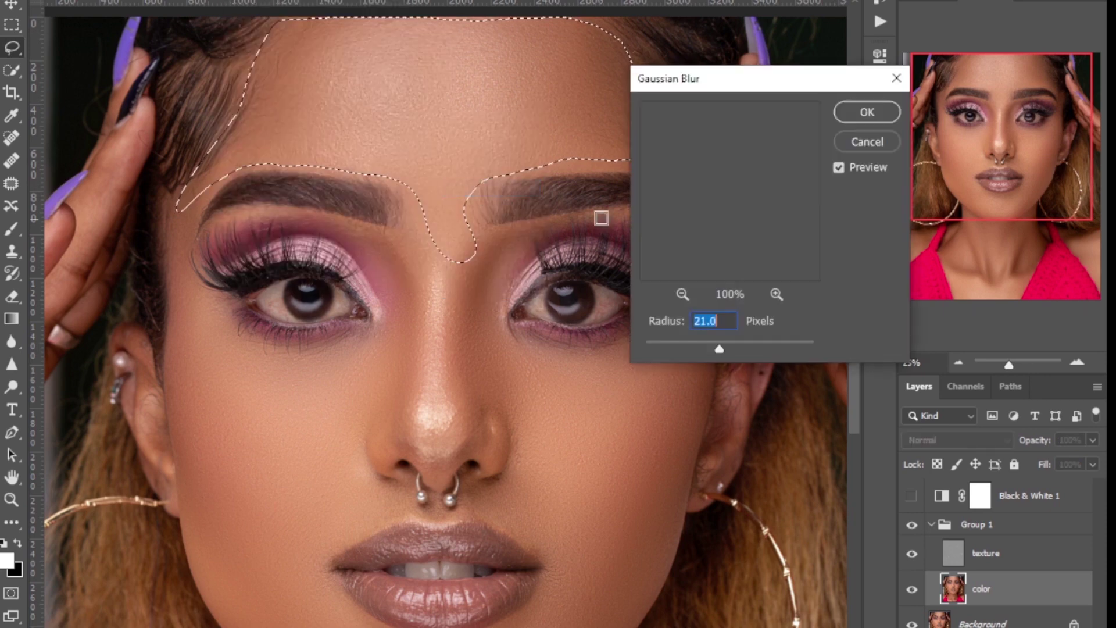
{"action": "left_click", "coordinate": [867, 112]}
{"action": "key", "text": "ctrl+d"}
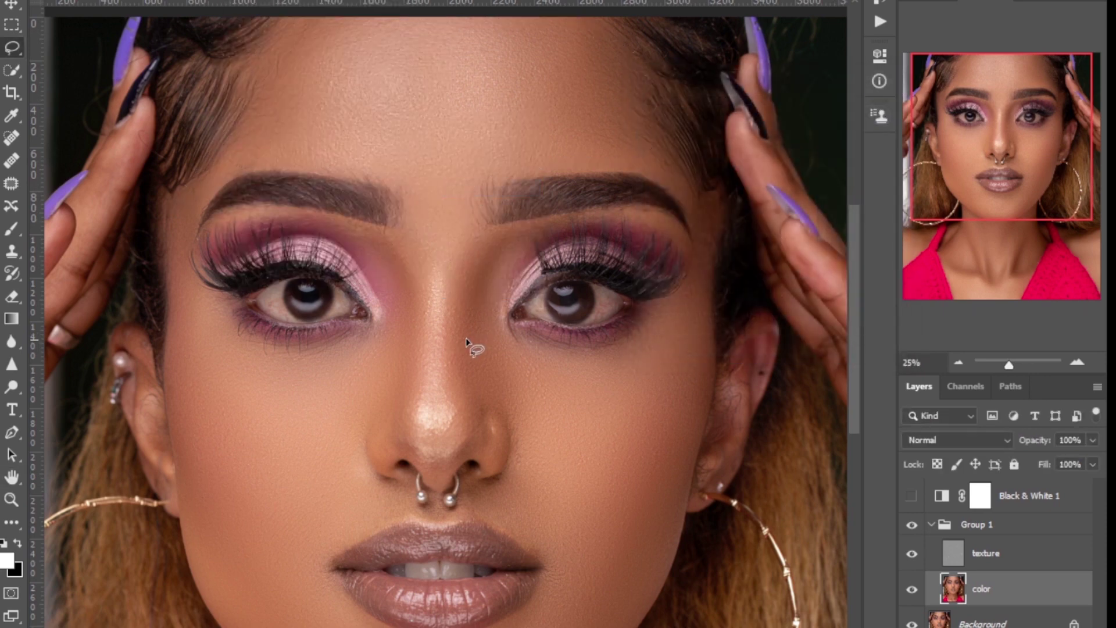
Outline the nose with the Lasso tool, from between the eyebrows to the tip, including the skin beside the inner eyes
{"action": "left_click_drag", "start_coordinate": [397, 251], "coordinate": [367, 253]}
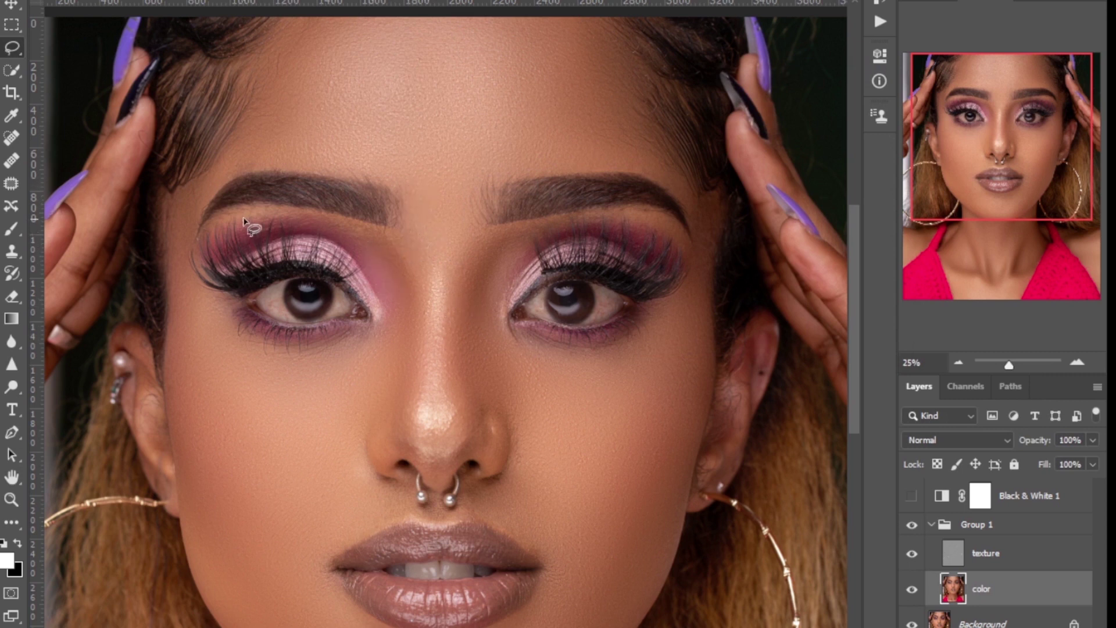
{"action": "left_click_drag", "start_coordinate": [259, 215], "coordinate": [361, 254]}
{"action": "left_click_drag", "start_coordinate": [391, 323], "coordinate": [375, 389]}
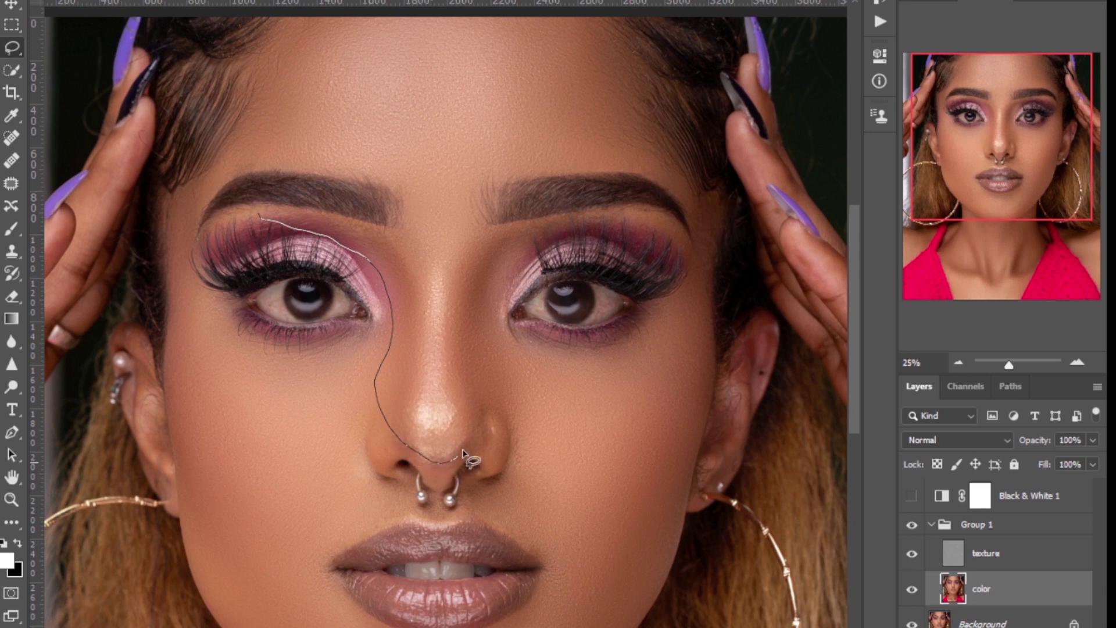
{"action": "left_click_drag", "start_coordinate": [498, 397], "coordinate": [489, 302]}
{"action": "mouse_move", "coordinate": [489, 239]}
{"action": "left_mouse_down"}
{"action": "mouse_move", "coordinate": [468, 176]}
{"action": "mouse_move", "coordinate": [403, 224]}
{"action": "mouse_move", "coordinate": [279, 220]}
{"action": "left_mouse_up"}
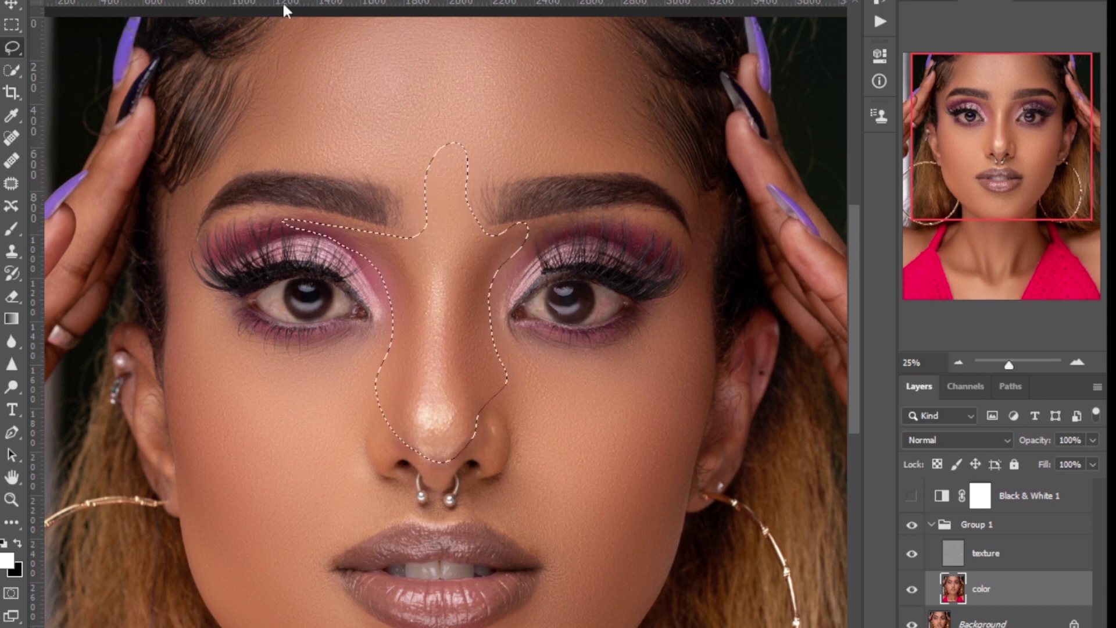
Smooth the selected nose area with a Gaussian Blur of 8.2 pixels radius and clear the selection
{"action": "left_click", "coordinate": [285, 1]}
{"action": "mouse_move", "coordinate": [264, 120]}
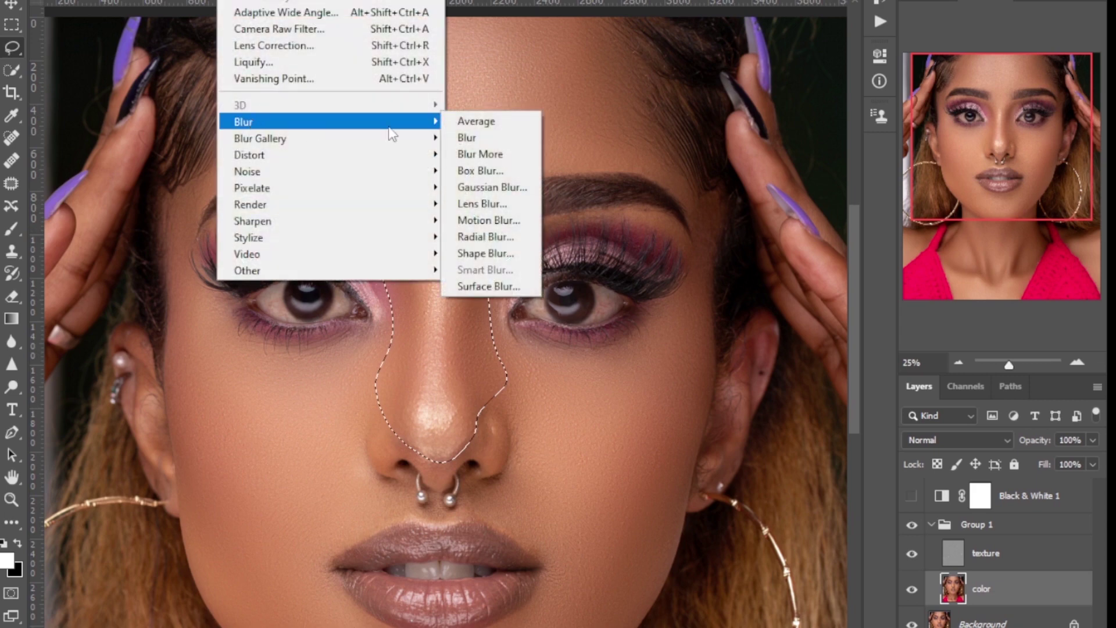
{"action": "left_click", "coordinate": [495, 185]}
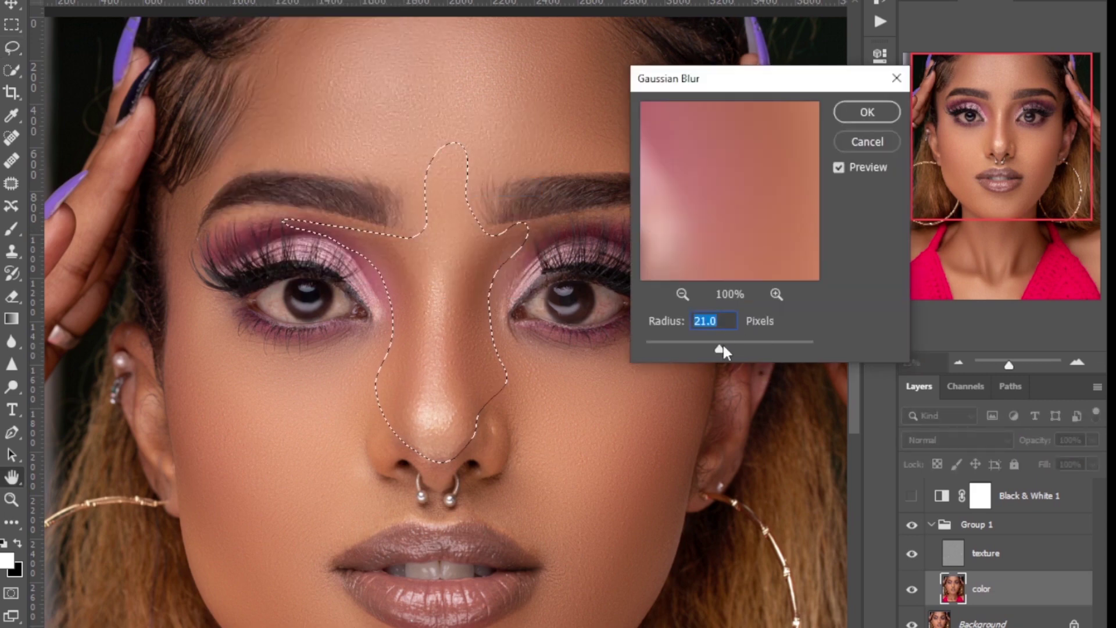
{"action": "left_click_drag", "start_coordinate": [723, 347], "coordinate": [705, 351]}
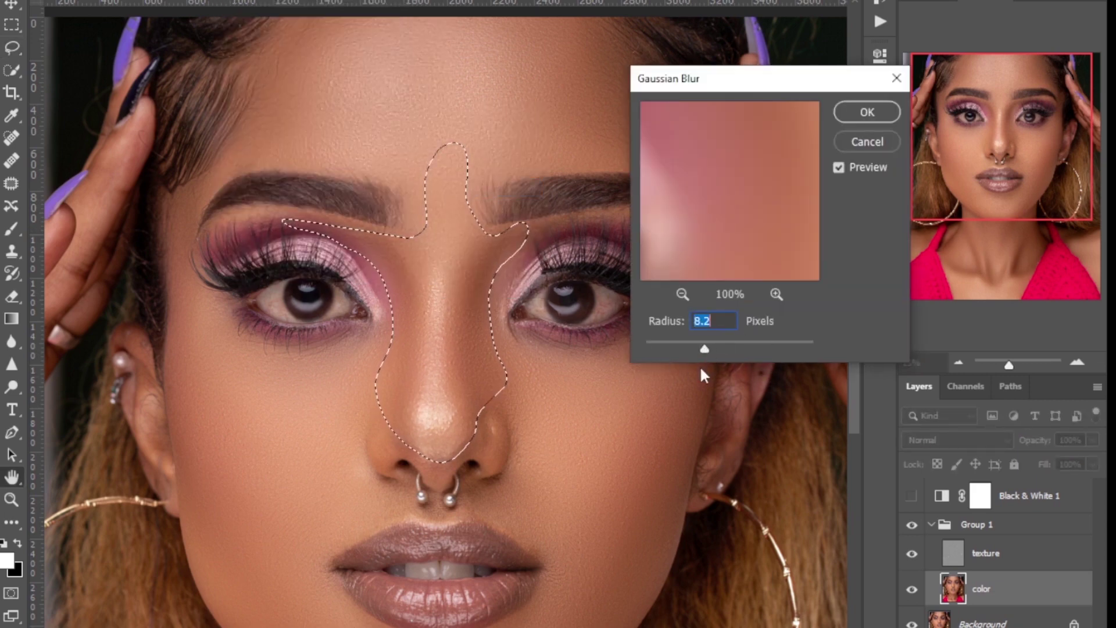
{"action": "left_click", "coordinate": [860, 112]}
{"action": "key", "text": "ctrl+d"}
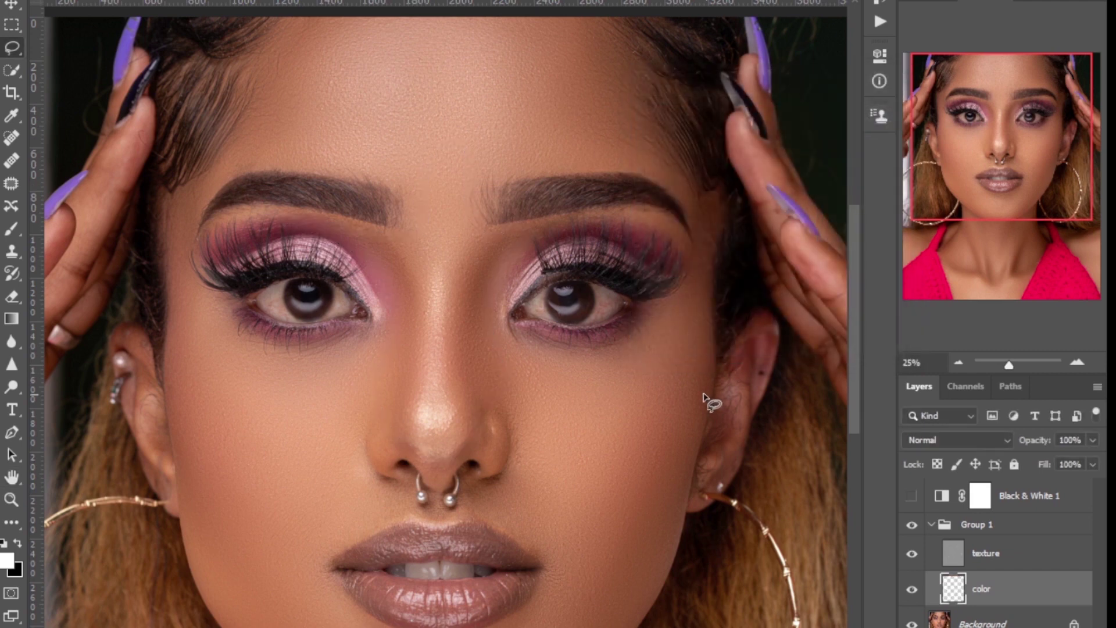
Compare the smoothed portrait with the original at full view by hiding and showing Group 1
{"action": "key", "text": "ctrl+minus"}
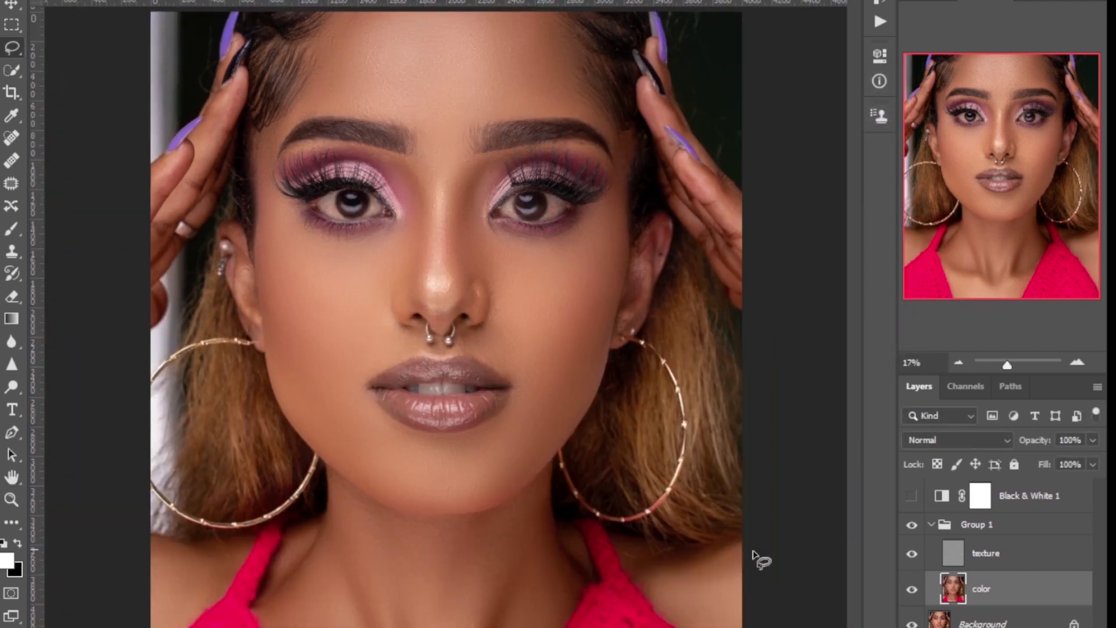
{"action": "left_click", "coordinate": [912, 526]}
{"action": "left_click", "coordinate": [914, 528]}
Switch back to the Mixer Brush and reduce its size five steps for finer blending on the color layer
{"action": "left_click", "coordinate": [12, 523]}
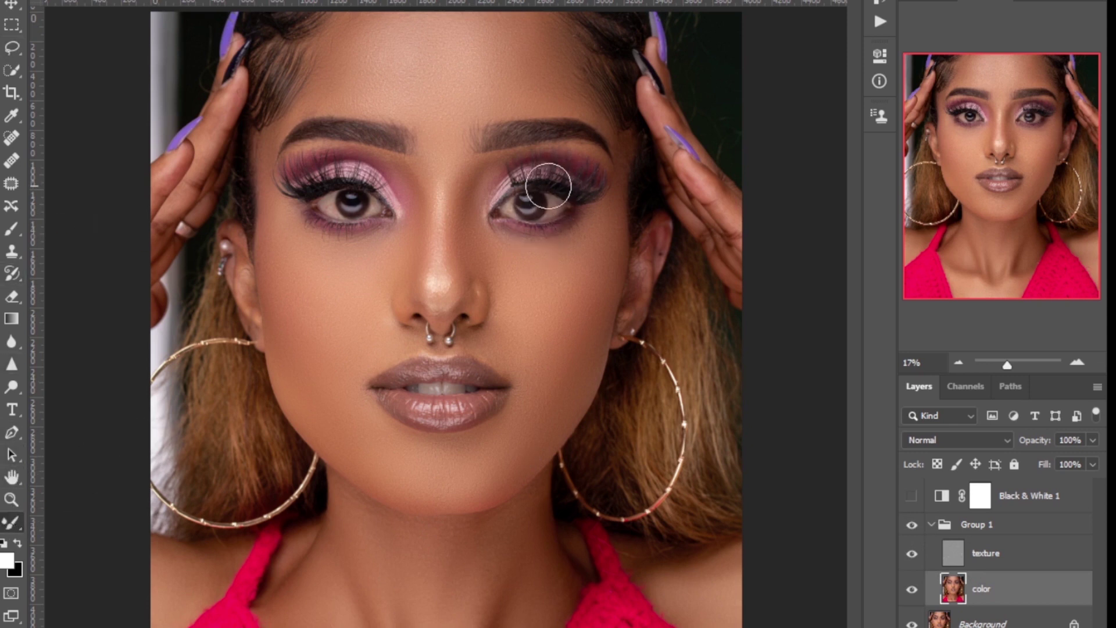
{"action": "key", "text": "bracketleft"}
{"action": "key", "text": "bracketleft"}
{"action": "key", "text": "bracketleft"}
{"action": "key", "text": "bracketleft"}
{"action": "key", "text": "bracketleft"}
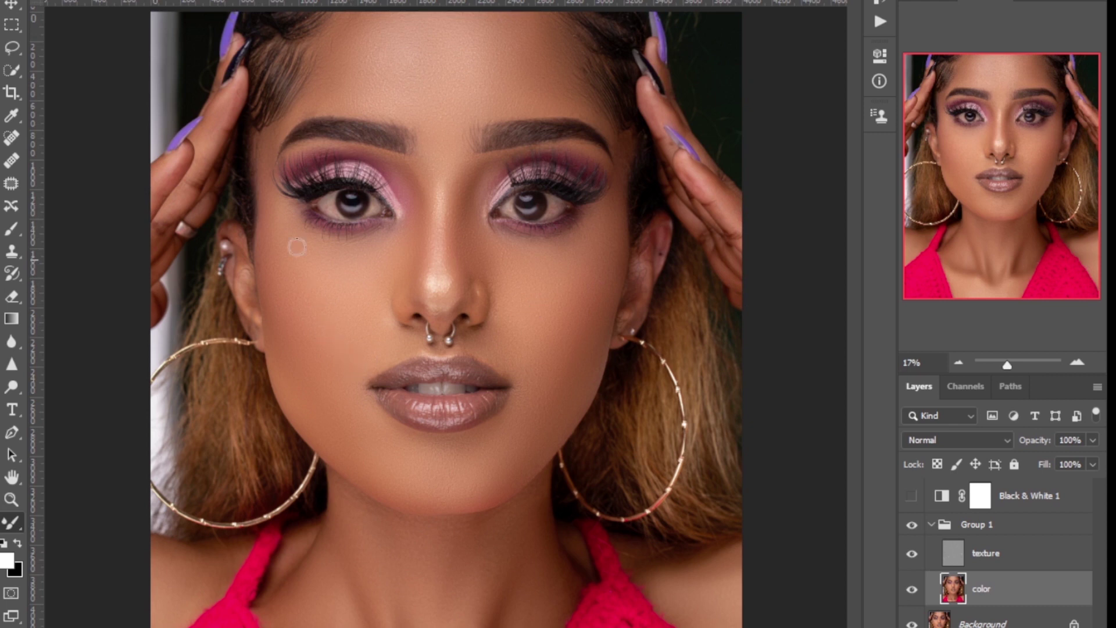
Delete the Black & White 1 adjustment layer above Group 1
{"action": "left_click_drag", "start_coordinate": [384, 5], "coordinate": [391, 12]}
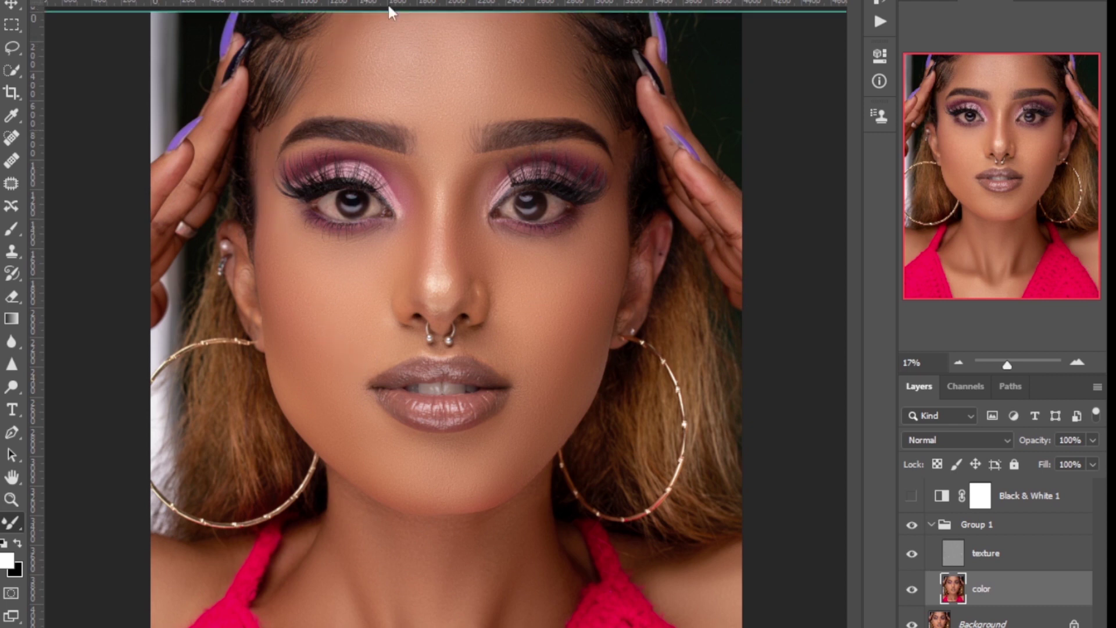
{"action": "key", "text": "ctrl+z"}
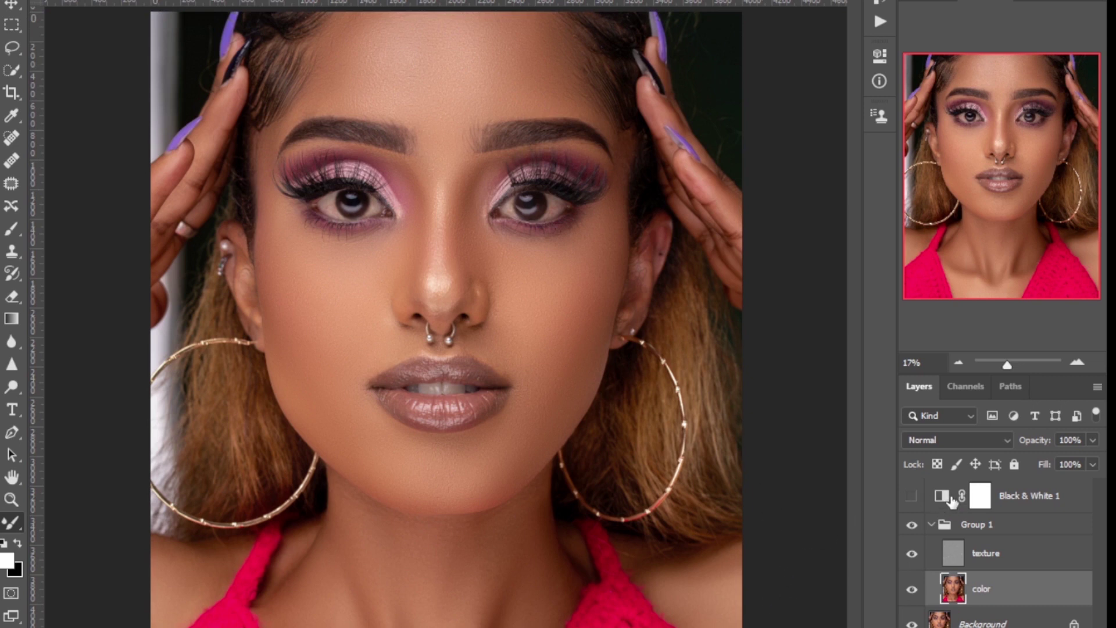
{"action": "left_click", "coordinate": [1025, 510]}
{"action": "key", "text": "Delete"}
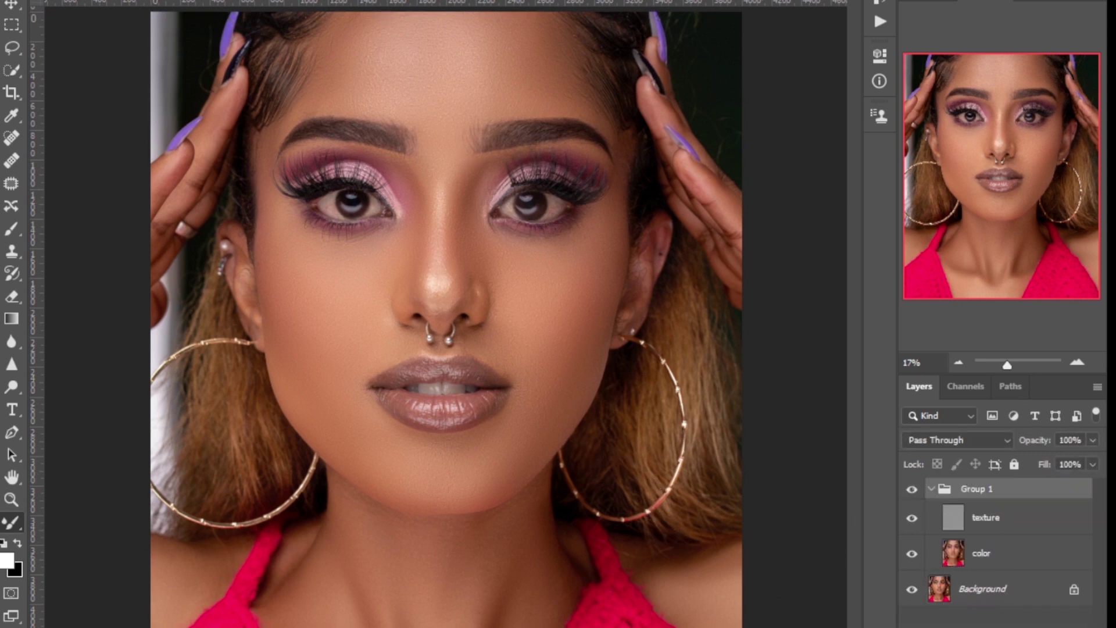
Run the Dodge&Burn Layer action to add a Soft Light Dodge&Burn layer in Group 1
{"action": "left_click", "coordinate": [317, 1]}
{"action": "left_click", "coordinate": [361, 43]}
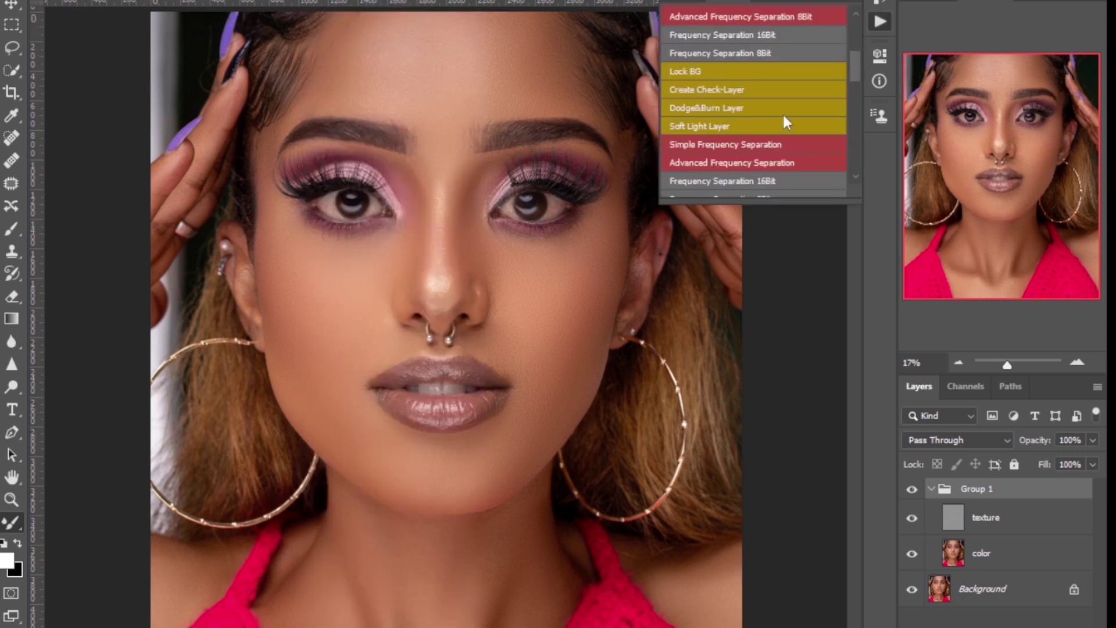
{"action": "left_click_drag", "start_coordinate": [779, 200], "coordinate": [812, 555]}
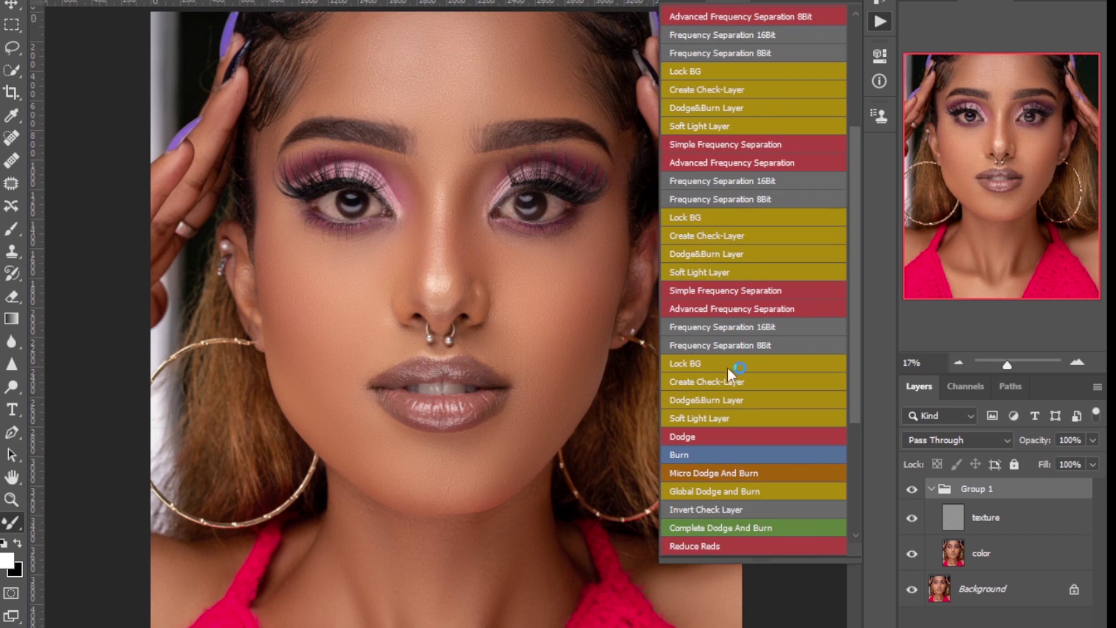
{"action": "left_click", "coordinate": [700, 403]}
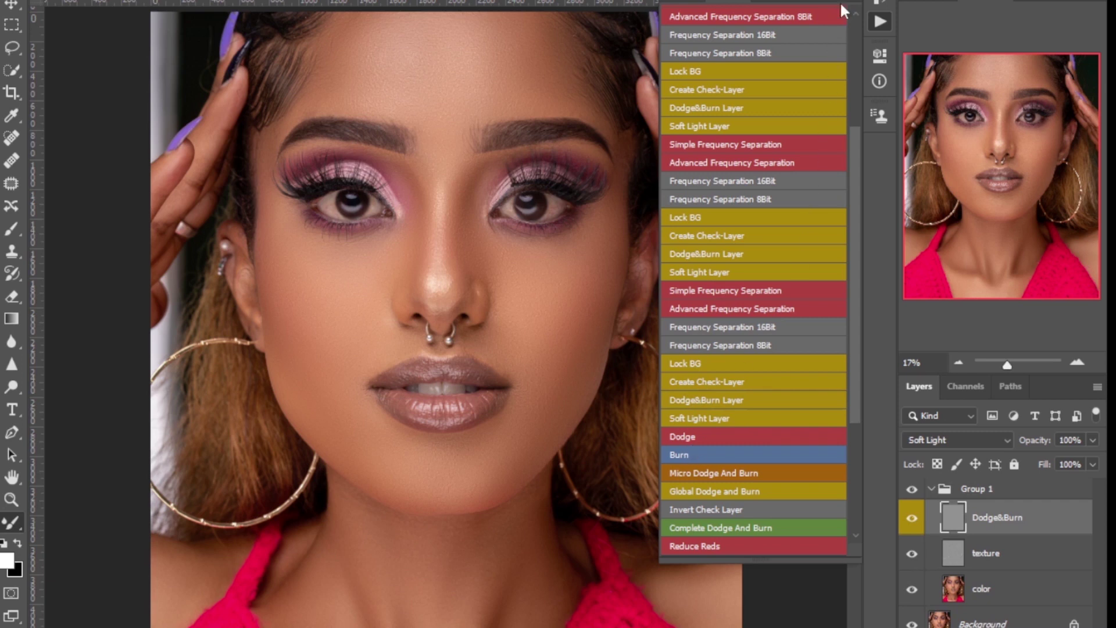
{"action": "left_click", "coordinate": [837, 7]}
Delete the Dodge&Burn layer from Group 1 and undo the accidental removal of the texture layer
{"action": "left_click", "coordinate": [932, 489]}
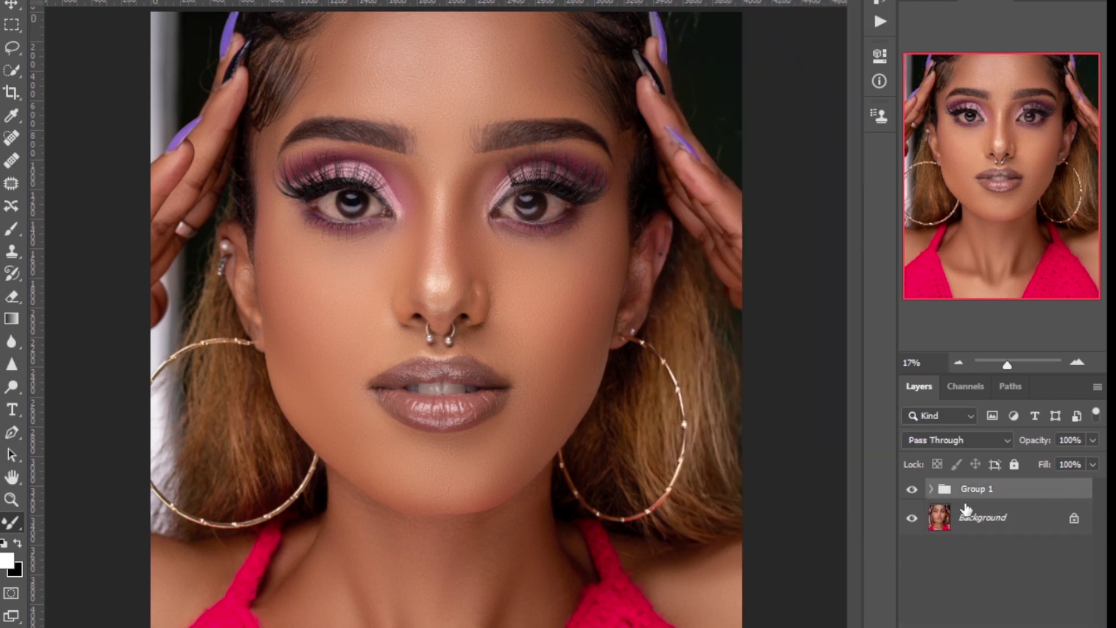
{"action": "left_click", "coordinate": [932, 491]}
{"action": "left_click", "coordinate": [996, 523]}
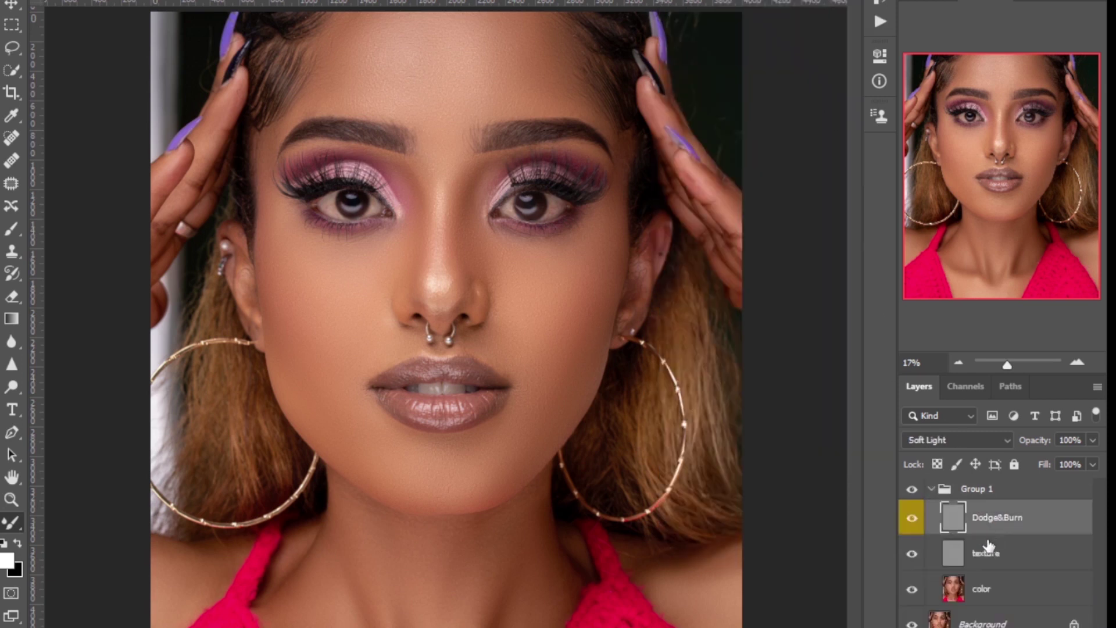
{"action": "key", "text": "Delete"}
{"action": "key", "text": "Delete"}
{"action": "left_click", "coordinate": [974, 496]}
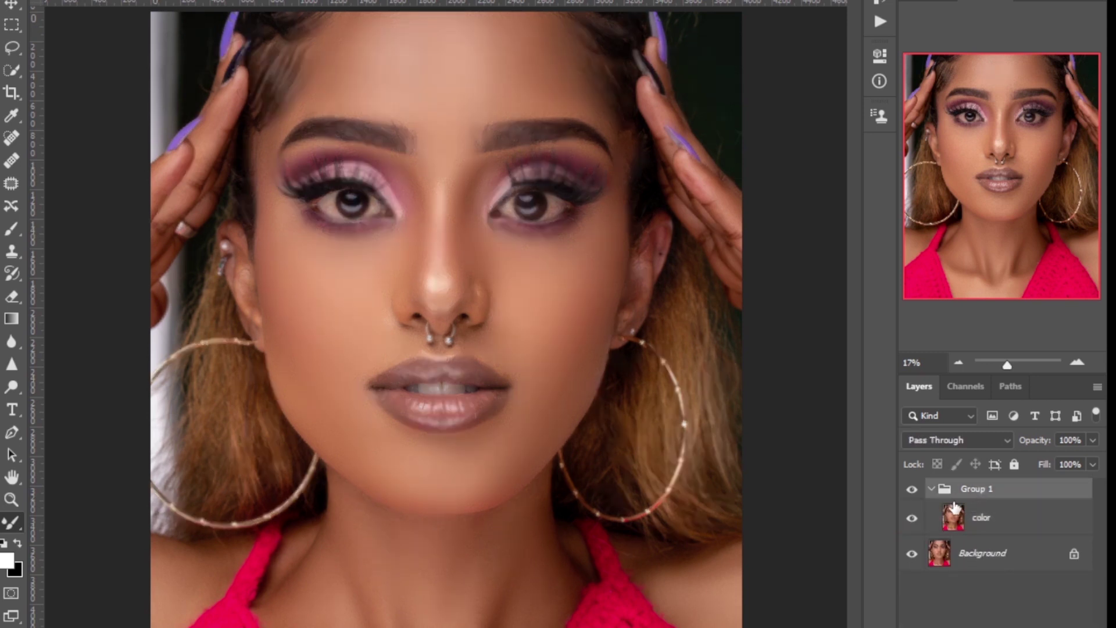
{"action": "key", "text": "ctrl+z"}
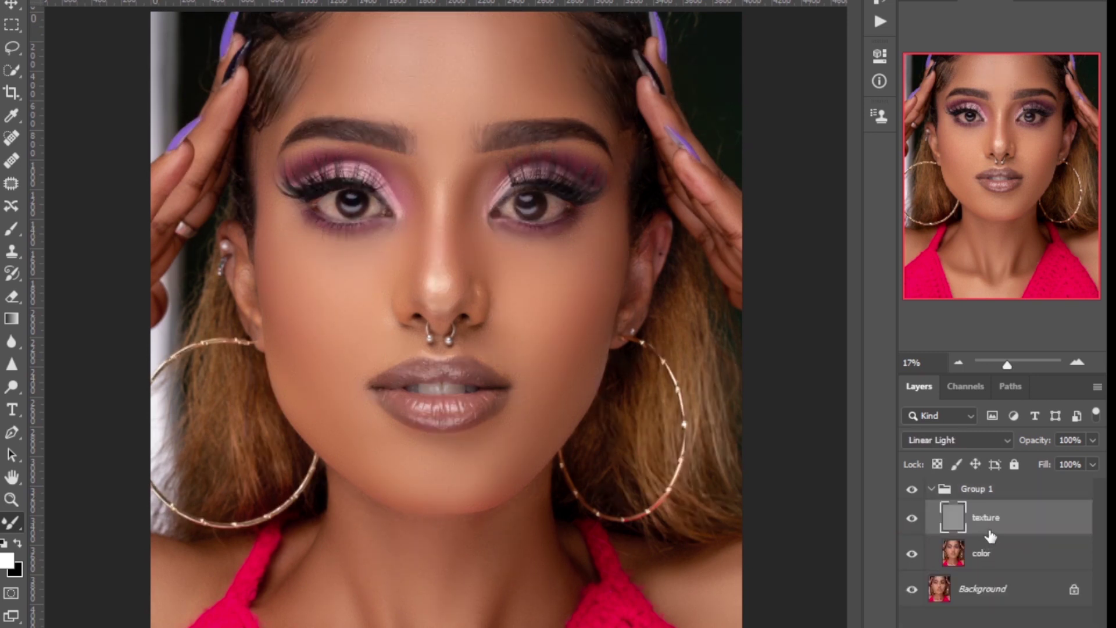
Collapse Group 1, run the Global Dodge and Burn action above it, and expand the resulting group
{"action": "left_click", "coordinate": [933, 490]}
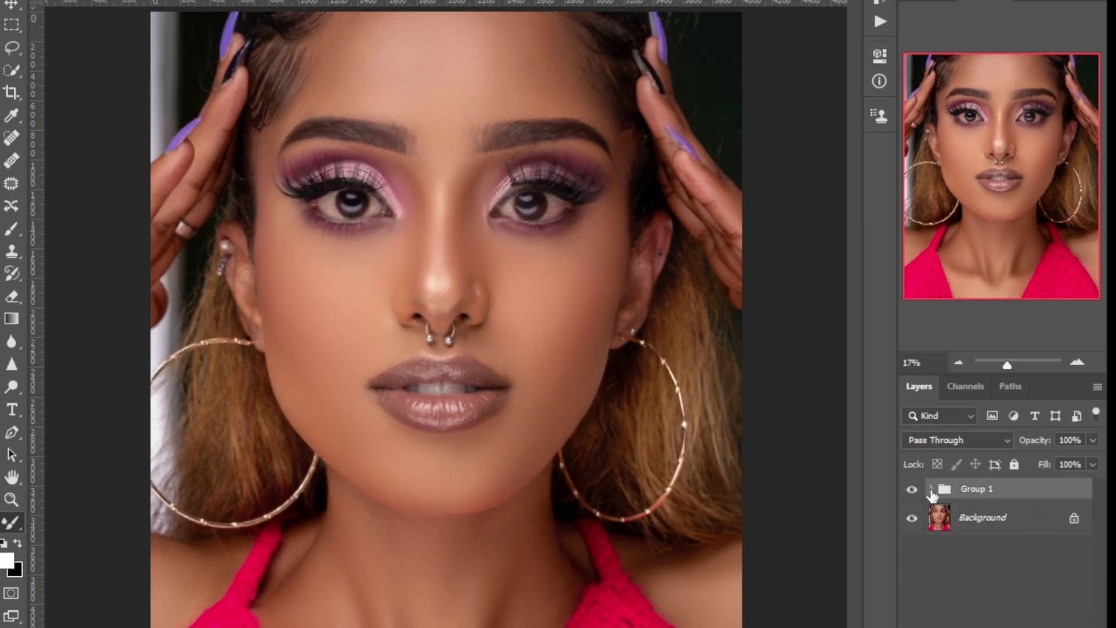
{"action": "left_click", "coordinate": [880, 18]}
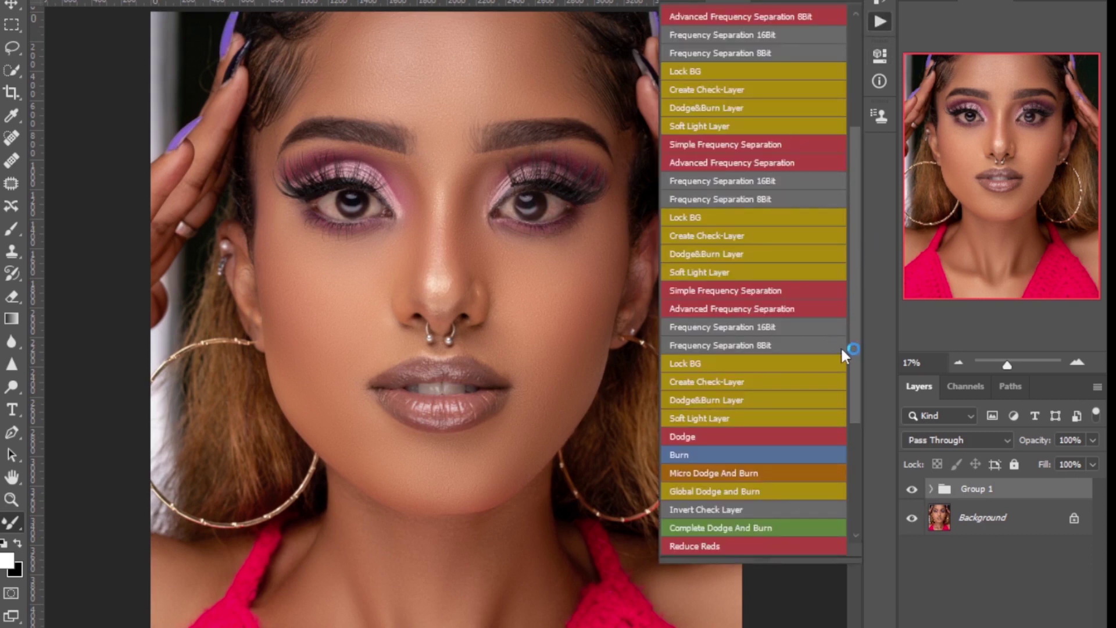
{"action": "left_click_drag", "start_coordinate": [842, 348], "coordinate": [855, 487]}
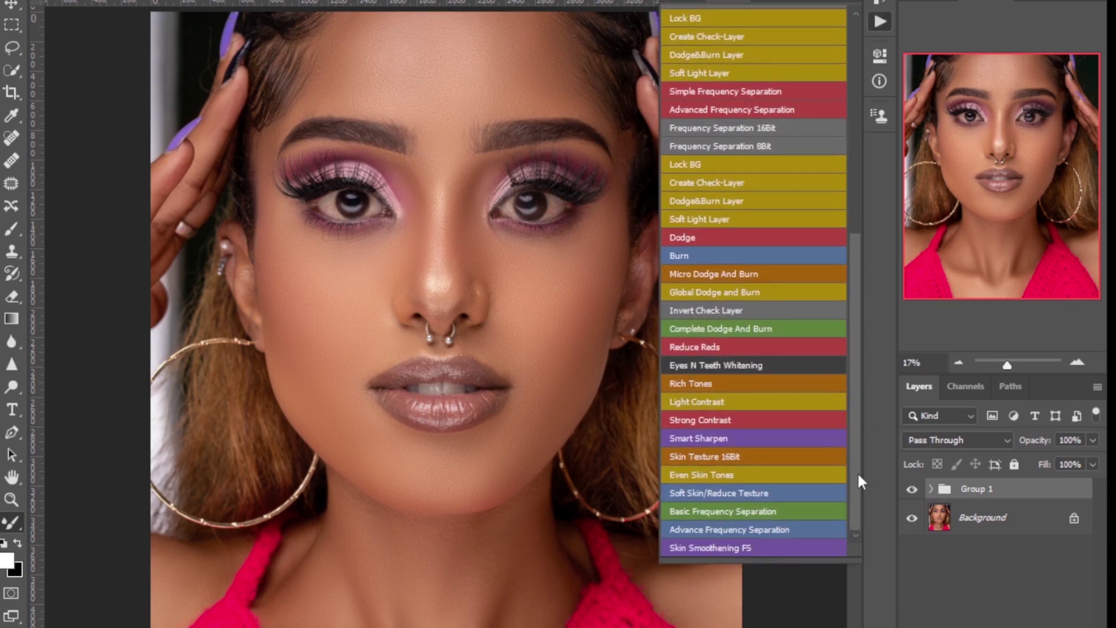
{"action": "left_click", "coordinate": [738, 294]}
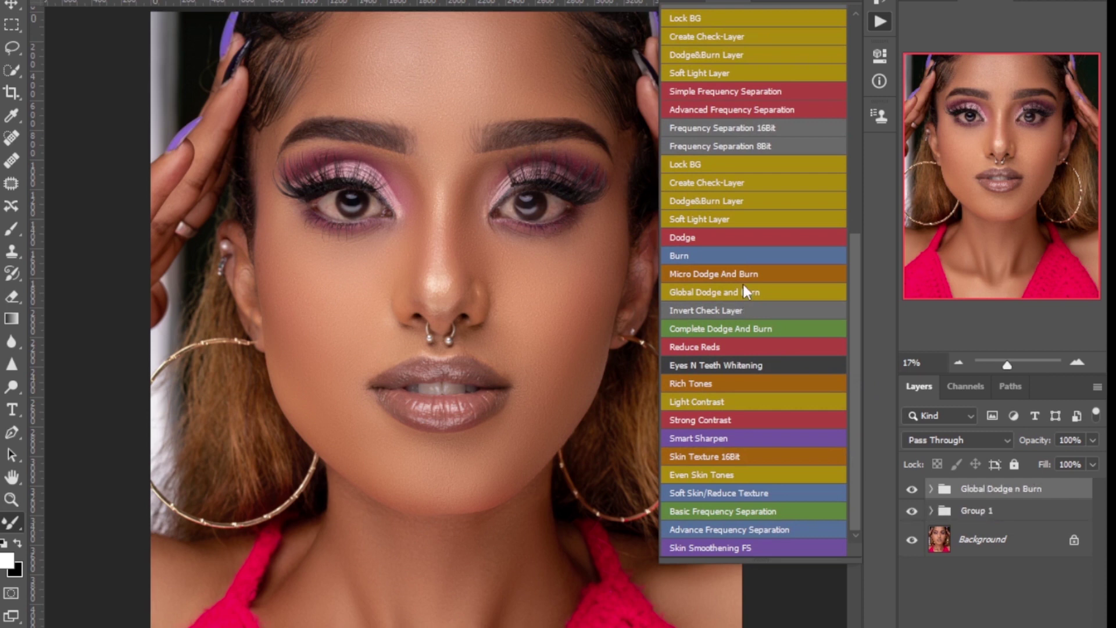
{"action": "left_click", "coordinate": [839, 2]}
{"action": "left_click", "coordinate": [931, 489]}
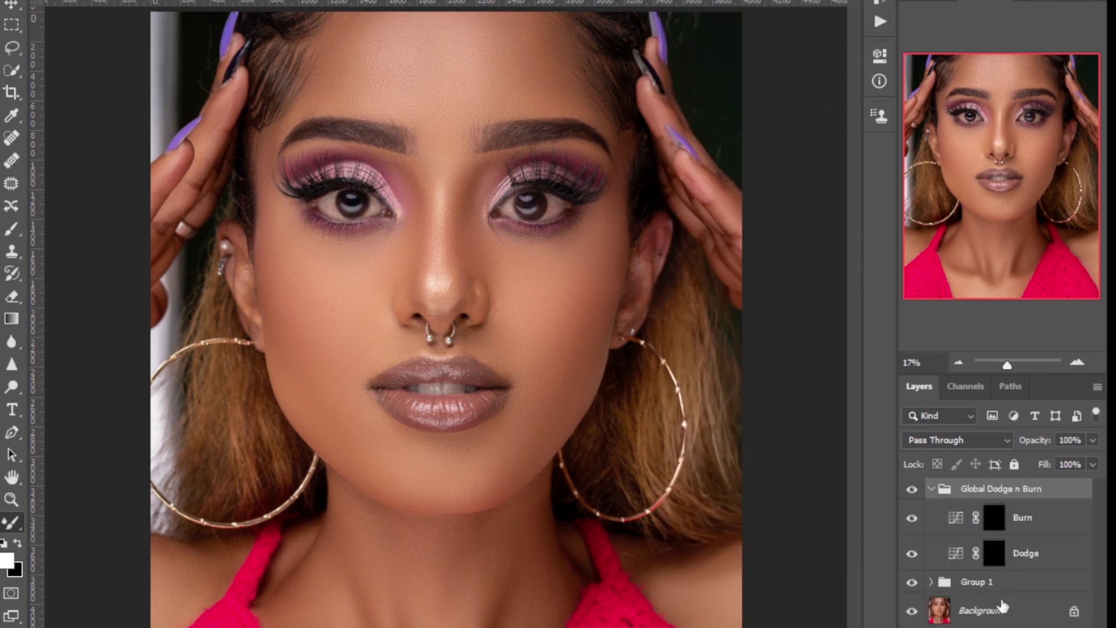
Run the Invert Check Layer action to add an inverted black-and-white check group above the Burn layer
{"action": "left_click", "coordinate": [881, 22]}
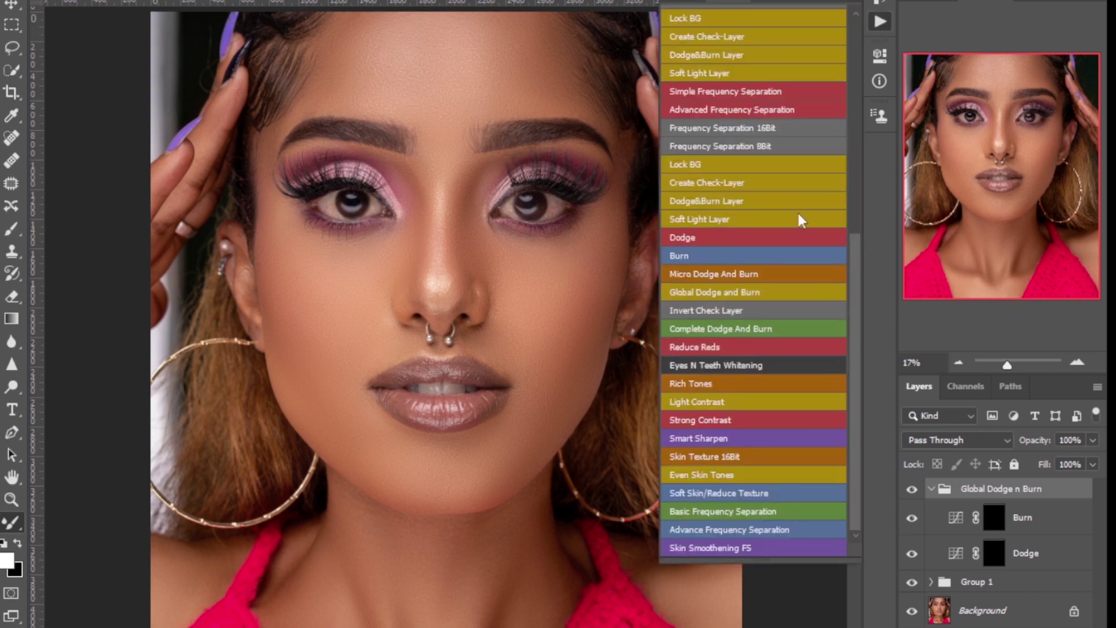
{"action": "left_click", "coordinate": [711, 313]}
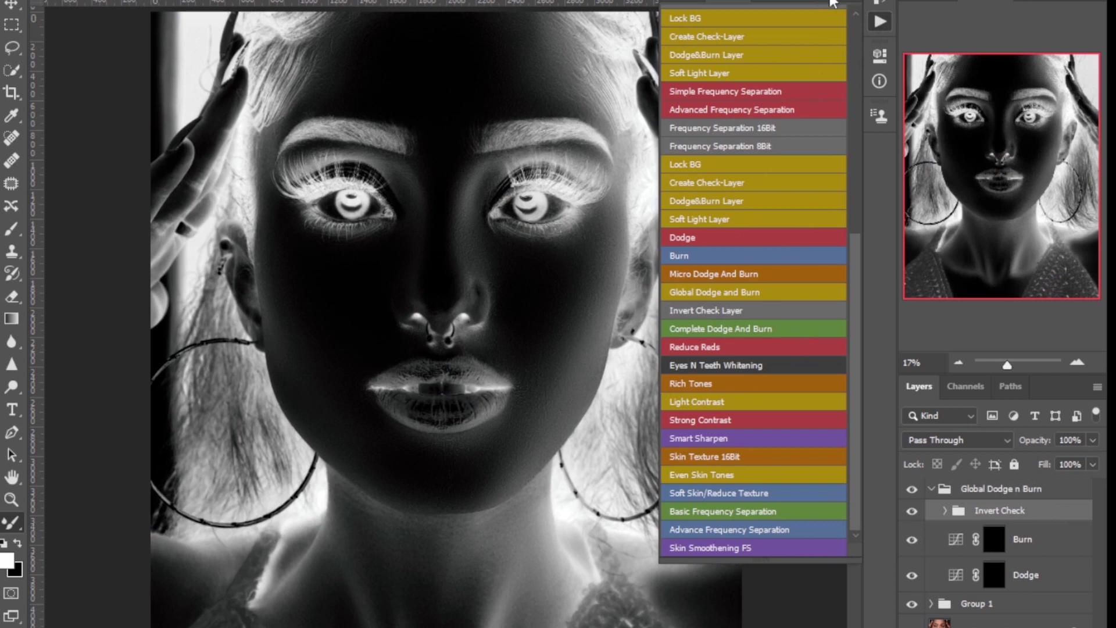
{"action": "left_click", "coordinate": [833, 3]}
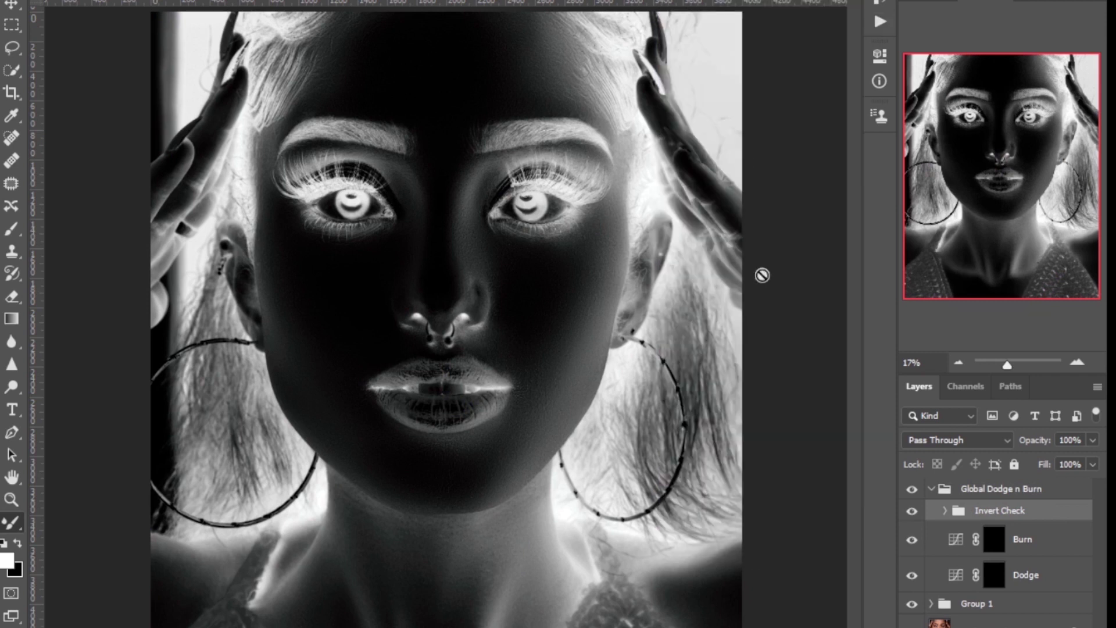
Set the midtone level of Levels 1 in the Invert Check group to 0.51 to lighten the inverted preview
{"action": "left_click", "coordinate": [944, 511]}
{"action": "double_click", "coordinate": [963, 545]}
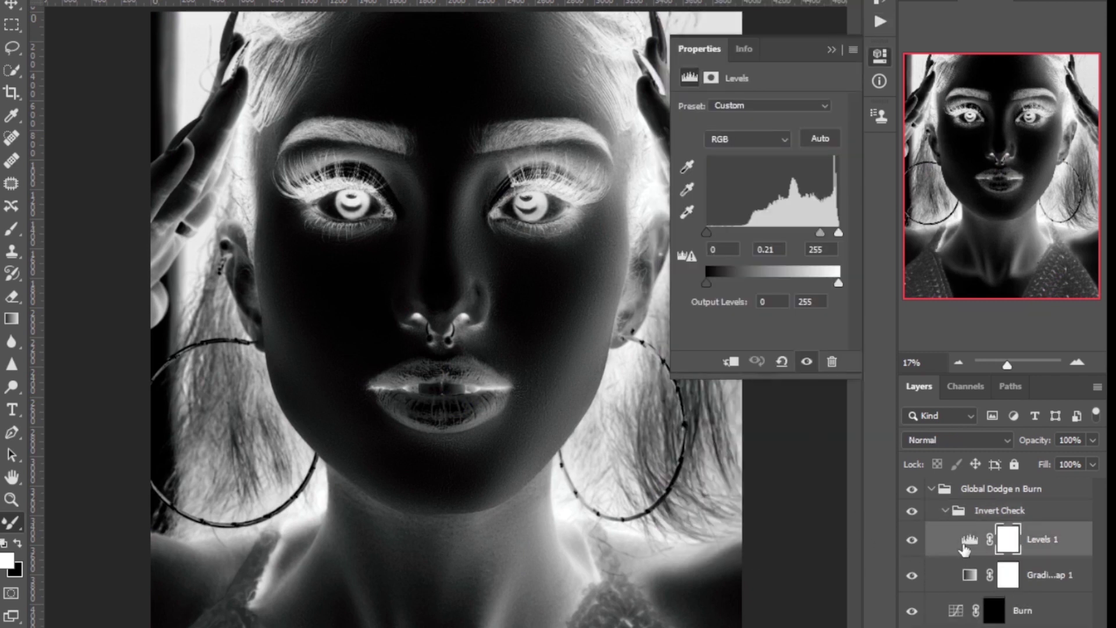
{"action": "left_click_drag", "start_coordinate": [819, 232], "coordinate": [799, 234]}
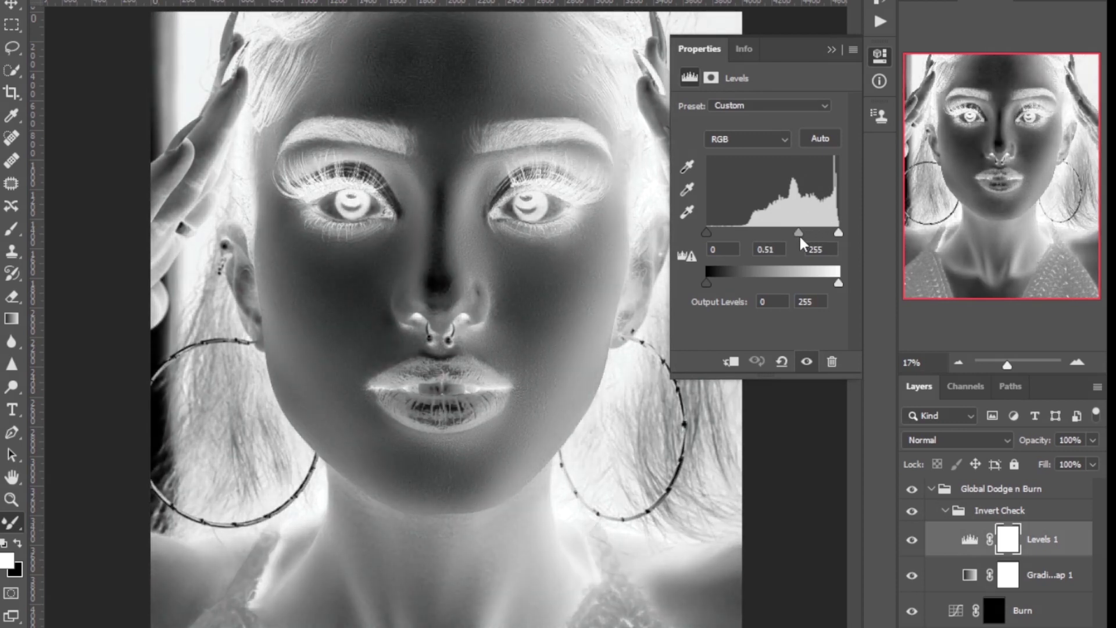
{"action": "left_click", "coordinate": [832, 50]}
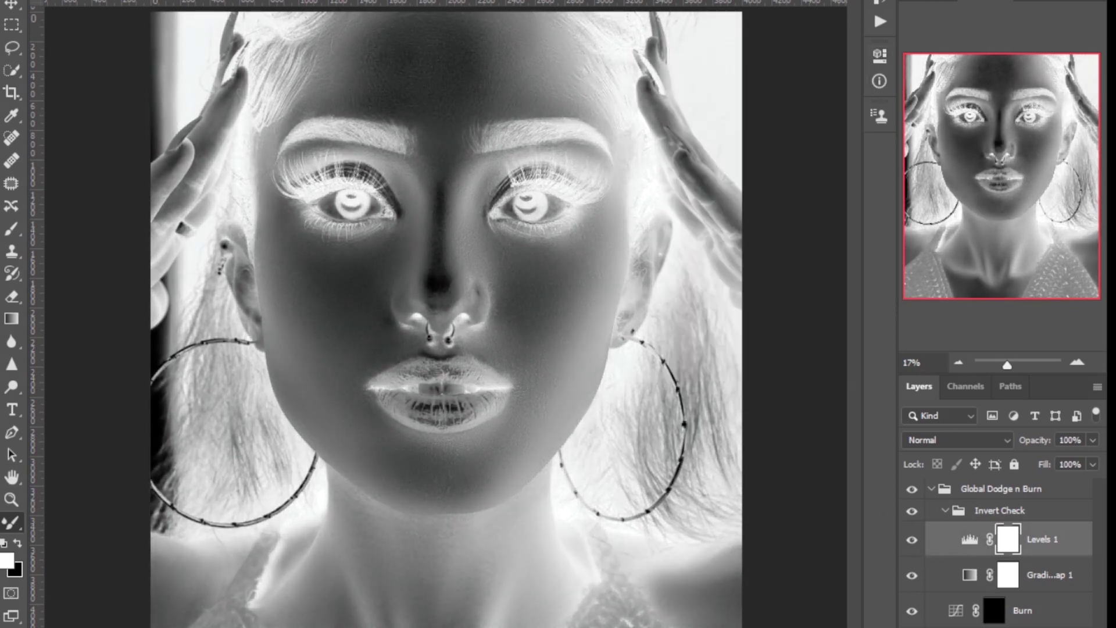
With a resized Brush, paint white on the Dodge layer's mask over the cheek beside the nose on the viewer's right
{"action": "left_click", "coordinate": [996, 616]}
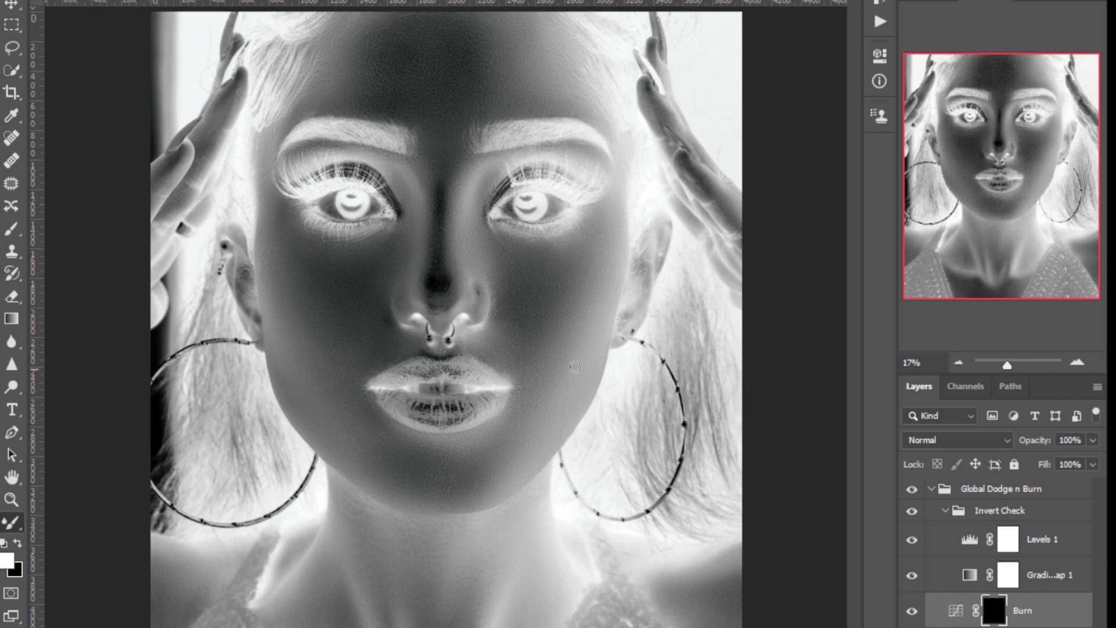
{"action": "left_click", "coordinate": [12, 232]}
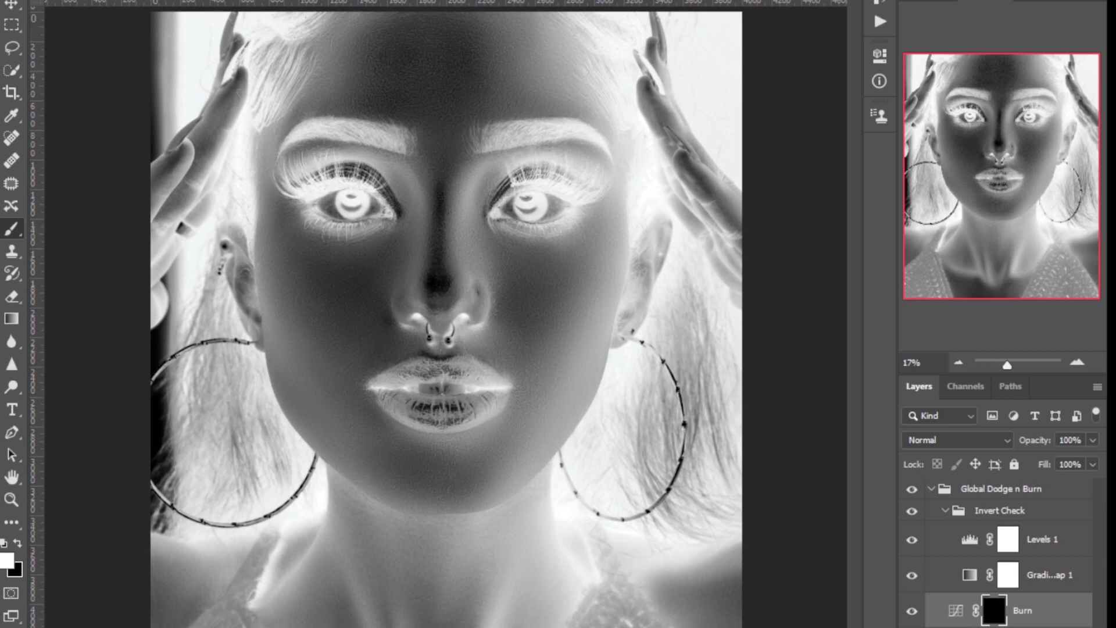
{"action": "key", "text": "bracketleft"}
{"action": "key", "text": "bracketleft"}
{"action": "key", "text": "bracketleft"}
{"action": "key", "text": "bracketleft"}
{"action": "left_click", "coordinate": [994, 627]}
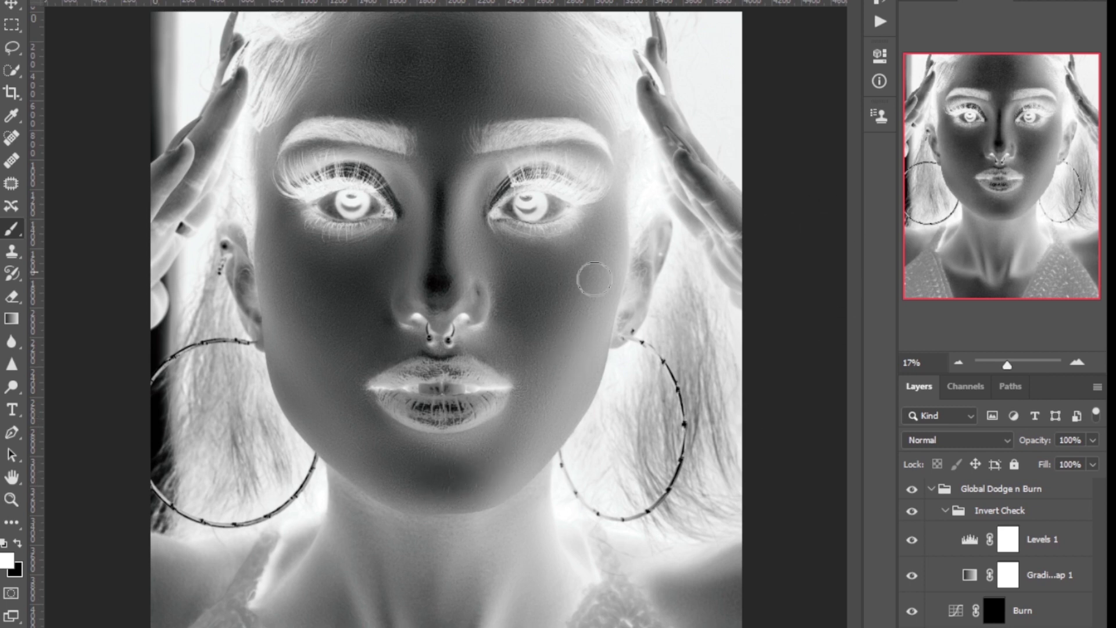
{"action": "key", "text": "bracketright"}
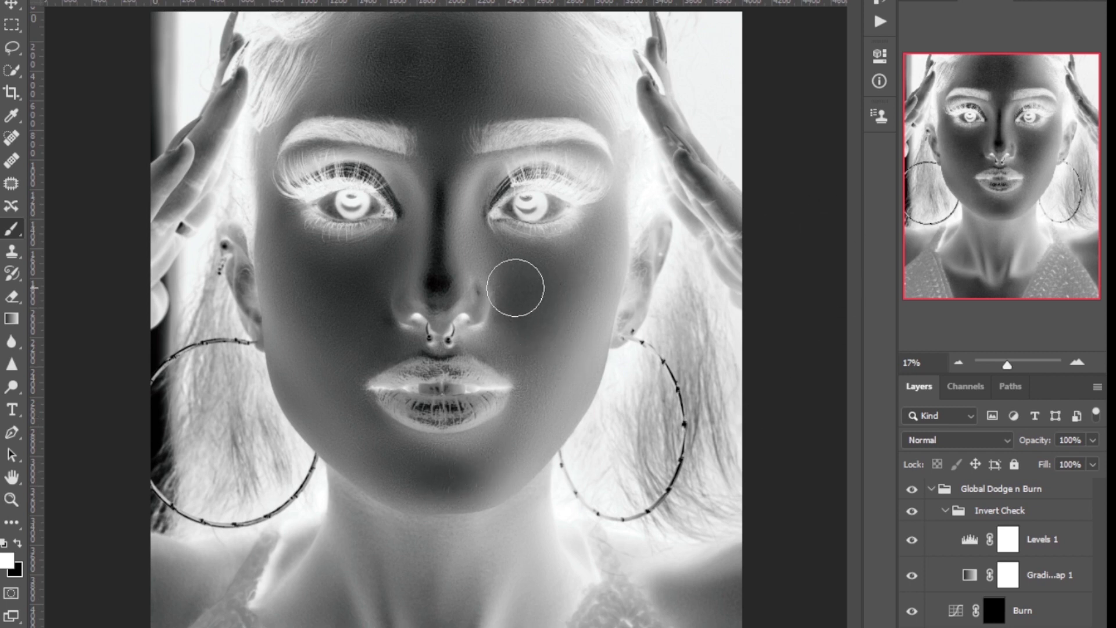
{"action": "mouse_move", "coordinate": [522, 300]}
{"action": "left_mouse_down"}
{"action": "mouse_move", "coordinate": [528, 276]}
{"action": "mouse_move", "coordinate": [547, 323]}
{"action": "mouse_move", "coordinate": [534, 332]}
{"action": "mouse_move", "coordinate": [544, 280]}
{"action": "left_mouse_up"}
Continue painting the Dodge mask over the opposite under-eye cheek, the first cheek again and the forehead, adjusting the brush size
{"action": "key", "text": "bracketleft"}
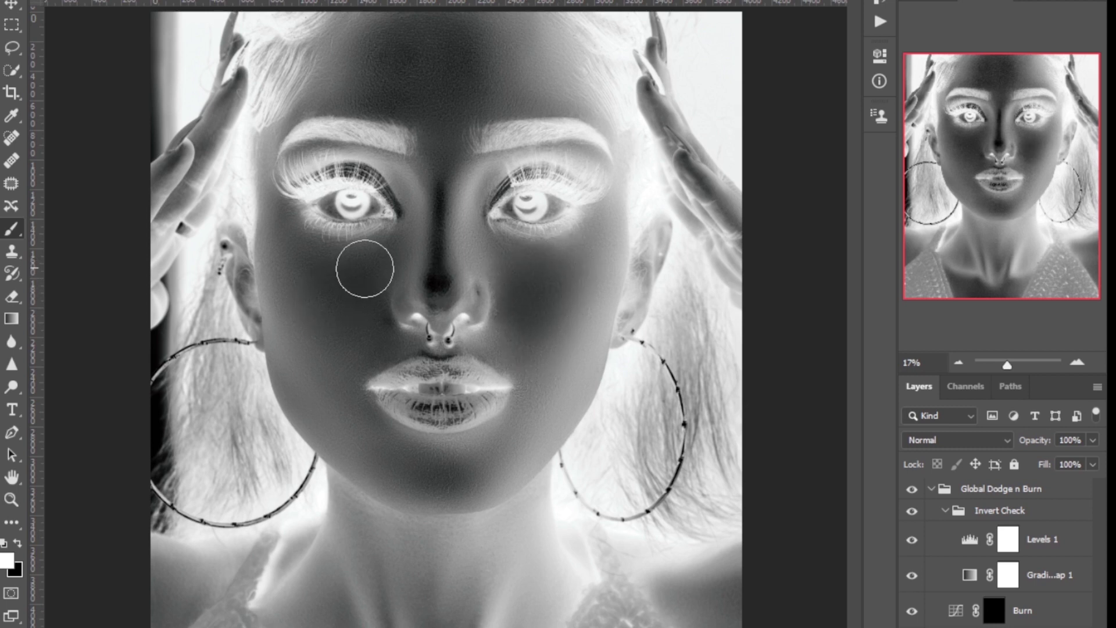
{"action": "key", "text": "bracketleft"}
{"action": "mouse_move", "coordinate": [355, 261]}
{"action": "left_mouse_down"}
{"action": "mouse_move", "coordinate": [338, 286]}
{"action": "mouse_move", "coordinate": [345, 307]}
{"action": "mouse_move", "coordinate": [372, 310]}
{"action": "mouse_move", "coordinate": [367, 268]}
{"action": "mouse_move", "coordinate": [296, 256]}
{"action": "mouse_move", "coordinate": [290, 239]}
{"action": "mouse_move", "coordinate": [361, 255]}
{"action": "mouse_move", "coordinate": [349, 257]}
{"action": "mouse_move", "coordinate": [362, 313]}
{"action": "mouse_move", "coordinate": [301, 258]}
{"action": "mouse_move", "coordinate": [290, 233]}
{"action": "mouse_move", "coordinate": [362, 321]}
{"action": "mouse_move", "coordinate": [329, 280]}
{"action": "mouse_move", "coordinate": [370, 263]}
{"action": "left_mouse_up"}
{"action": "key", "text": "bracketright"}
{"action": "mouse_move", "coordinate": [545, 277]}
{"action": "left_mouse_down"}
{"action": "mouse_move", "coordinate": [548, 323]}
{"action": "mouse_move", "coordinate": [576, 274]}
{"action": "mouse_move", "coordinate": [528, 326]}
{"action": "mouse_move", "coordinate": [589, 258]}
{"action": "mouse_move", "coordinate": [562, 303]}
{"action": "mouse_move", "coordinate": [536, 315]}
{"action": "left_mouse_up"}
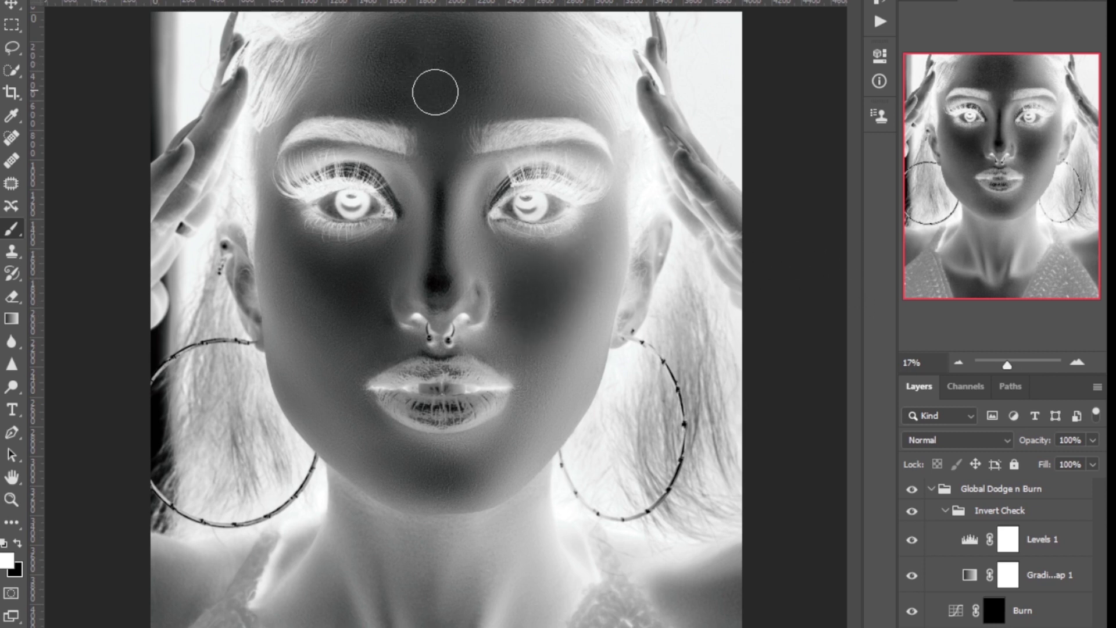
{"action": "key", "text": "bracketright"}
{"action": "key", "text": "bracketright"}
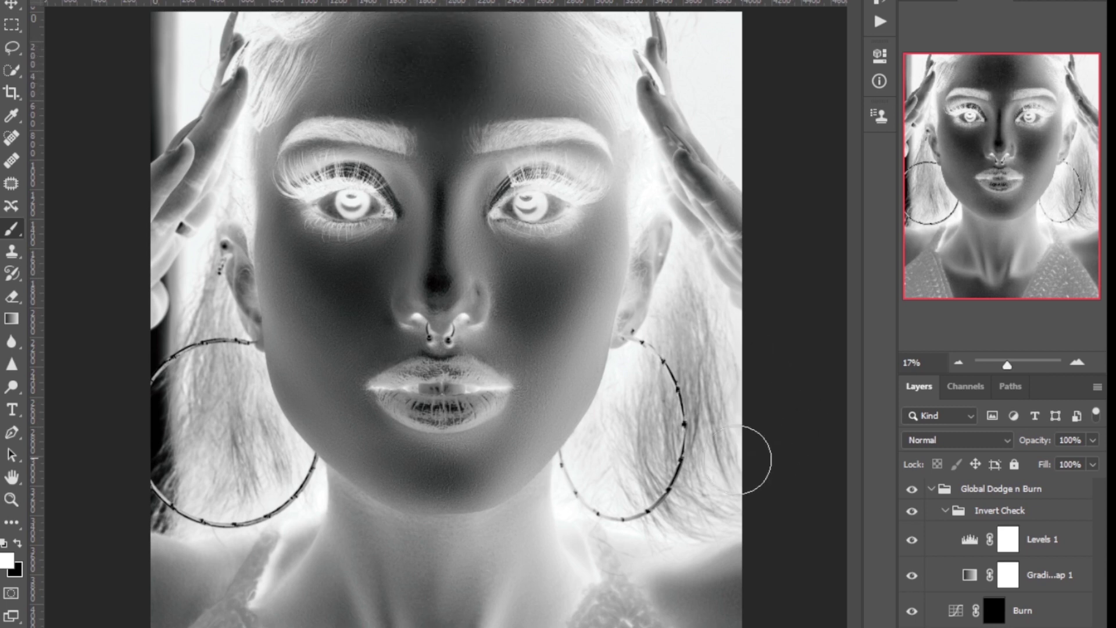
Paint the Burn mask with a smaller brush down the viewer's right side of the face, from cheekbone to jaw
{"action": "key", "text": "bracketleft"}
{"action": "key", "text": "bracketleft"}
{"action": "key", "text": "bracketleft"}
{"action": "key", "text": "bracketleft"}
{"action": "key", "text": "bracketleft"}
{"action": "key", "text": "bracketleft"}
{"action": "key", "text": "bracketleft"}
{"action": "key", "text": "bracketleft"}
{"action": "key", "text": "bracketleft"}
{"action": "left_click", "coordinate": [994, 619]}
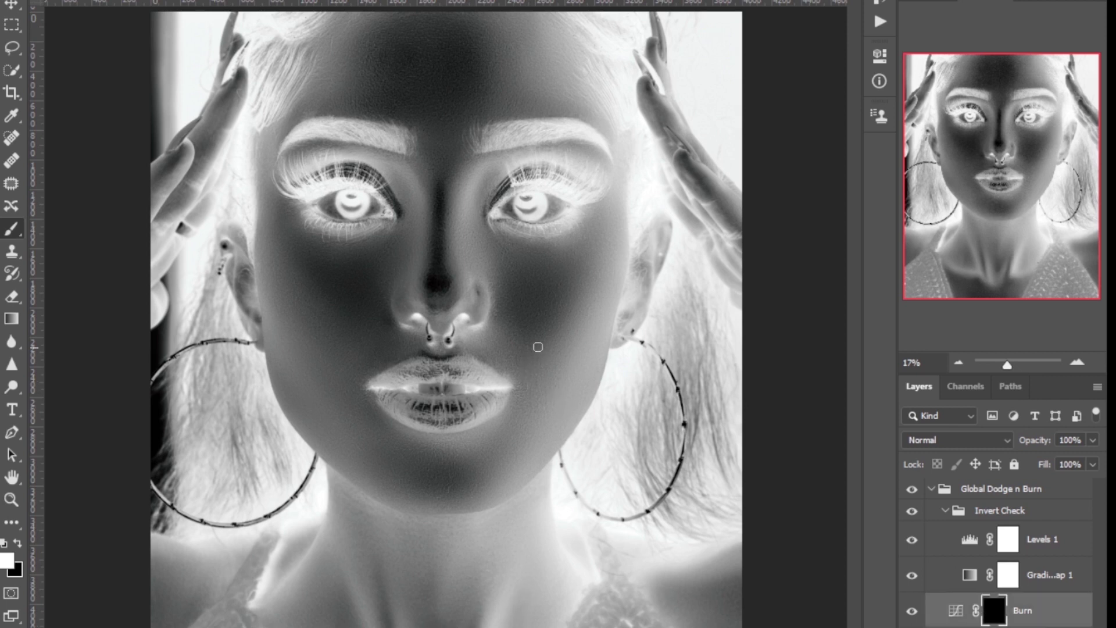
{"action": "key", "text": "]"}
{"action": "key", "text": "]"}
{"action": "key", "text": "]"}
{"action": "left_click_drag", "start_coordinate": [579, 259], "coordinate": [556, 402]}
Paint the Burn mask along the opposite cheek and up toward the brow area, and reduce the brush four steps
{"action": "key", "text": "["}
{"action": "mouse_move", "coordinate": [284, 354]}
{"action": "left_mouse_down"}
{"action": "mouse_move", "coordinate": [276, 327]}
{"action": "mouse_move", "coordinate": [319, 396]}
{"action": "mouse_move", "coordinate": [264, 281]}
{"action": "mouse_move", "coordinate": [312, 387]}
{"action": "mouse_move", "coordinate": [361, 443]}
{"action": "mouse_move", "coordinate": [308, 384]}
{"action": "mouse_move", "coordinate": [267, 290]}
{"action": "mouse_move", "coordinate": [287, 341]}
{"action": "mouse_move", "coordinate": [353, 434]}
{"action": "mouse_move", "coordinate": [275, 313]}
{"action": "mouse_move", "coordinate": [265, 192]}
{"action": "mouse_move", "coordinate": [257, 204]}
{"action": "mouse_move", "coordinate": [277, 121]}
{"action": "mouse_move", "coordinate": [344, 66]}
{"action": "mouse_move", "coordinate": [310, 116]}
{"action": "mouse_move", "coordinate": [295, 99]}
{"action": "mouse_move", "coordinate": [347, 111]}
{"action": "mouse_move", "coordinate": [279, 132]}
{"action": "mouse_move", "coordinate": [286, 101]}
{"action": "mouse_move", "coordinate": [338, 38]}
{"action": "mouse_move", "coordinate": [482, 22]}
{"action": "mouse_move", "coordinate": [539, 63]}
{"action": "mouse_move", "coordinate": [527, 33]}
{"action": "mouse_move", "coordinate": [542, 71]}
{"action": "mouse_move", "coordinate": [549, 34]}
{"action": "mouse_move", "coordinate": [589, 77]}
{"action": "mouse_move", "coordinate": [582, 108]}
{"action": "mouse_move", "coordinate": [538, 99]}
{"action": "mouse_move", "coordinate": [543, 51]}
{"action": "mouse_move", "coordinate": [435, 127]}
{"action": "left_mouse_up"}
{"action": "key", "text": "bracketleft"}
{"action": "key", "text": "bracketleft"}
{"action": "key", "text": "bracketleft"}
{"action": "key", "text": "bracketleft"}
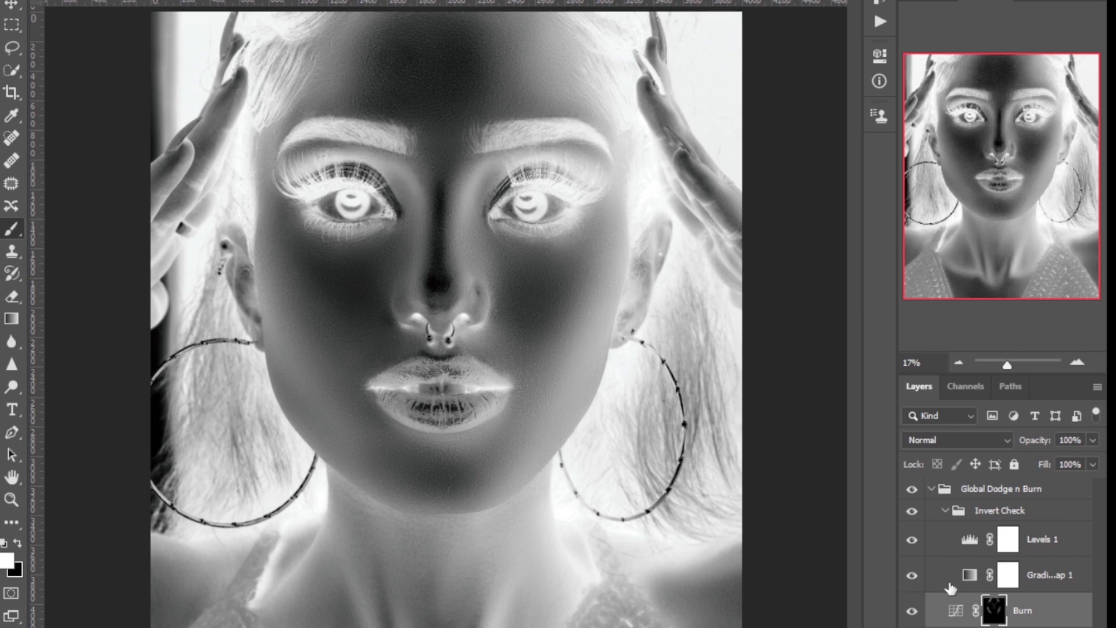
Collapse the Invert Check group and hide it to show the dodged and burned portrait in color
{"action": "left_click", "coordinate": [994, 627]}
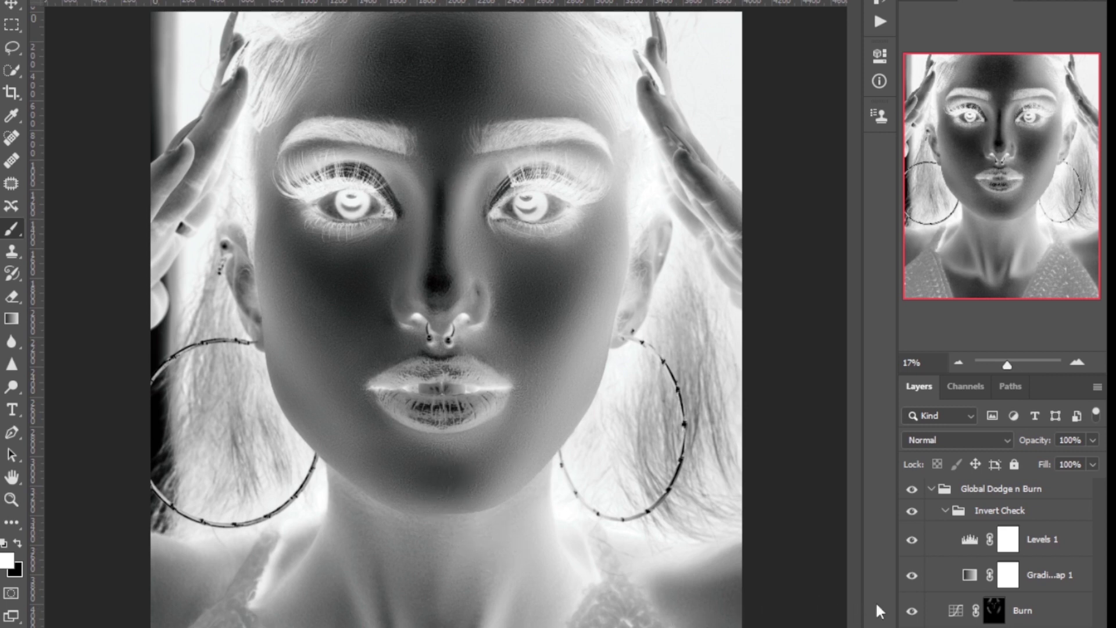
{"action": "left_click", "coordinate": [995, 610]}
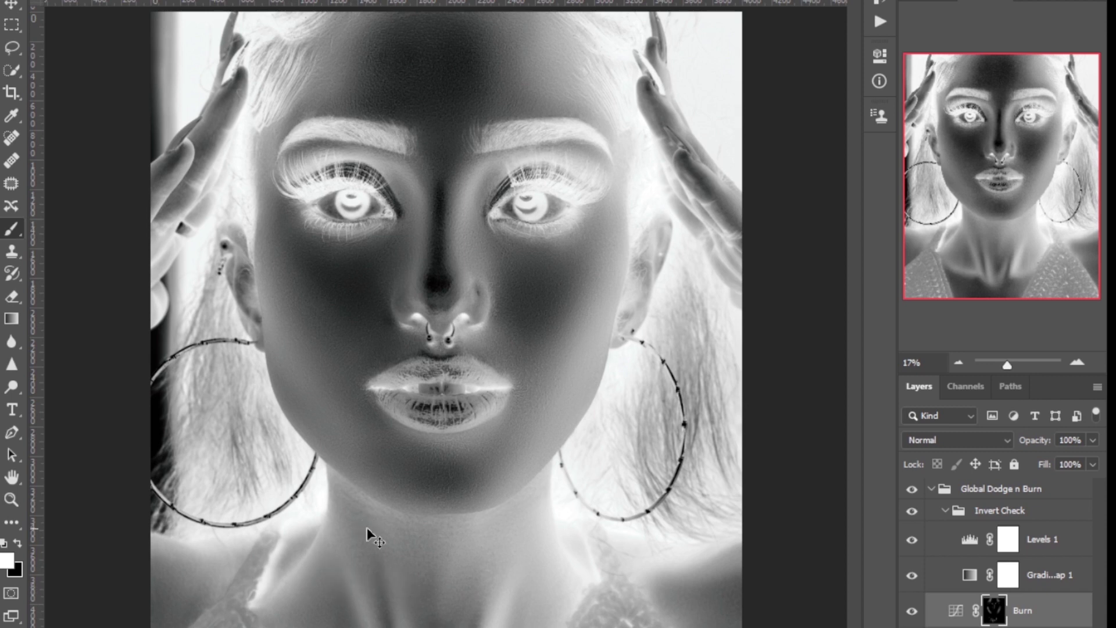
{"action": "key", "text": "ctrl+minus"}
{"action": "left_click", "coordinate": [936, 493]}
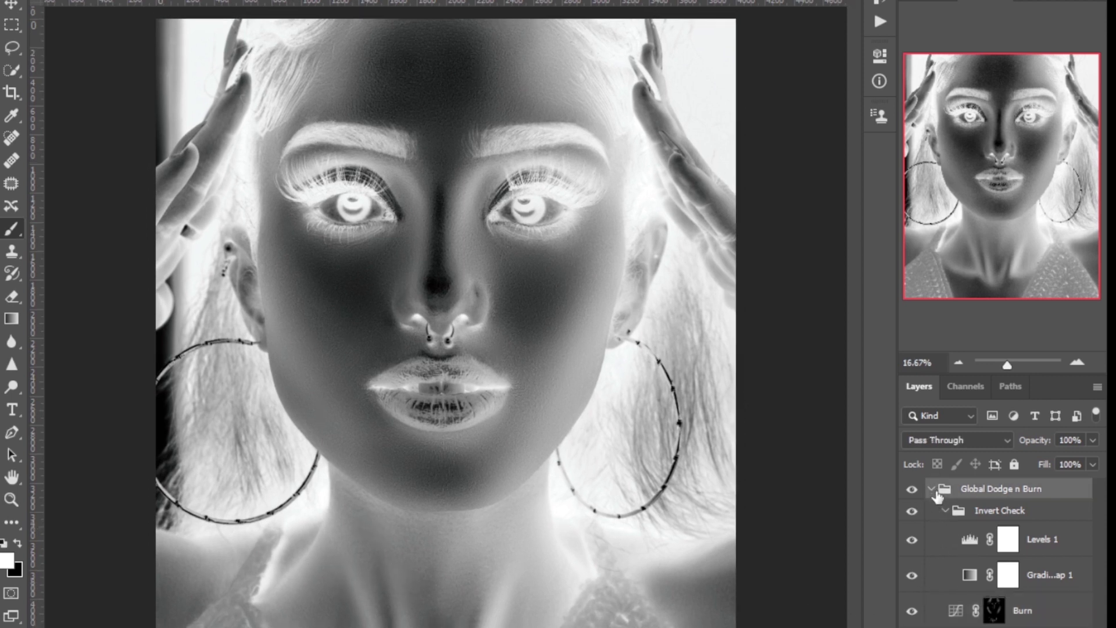
{"action": "left_click", "coordinate": [945, 511]}
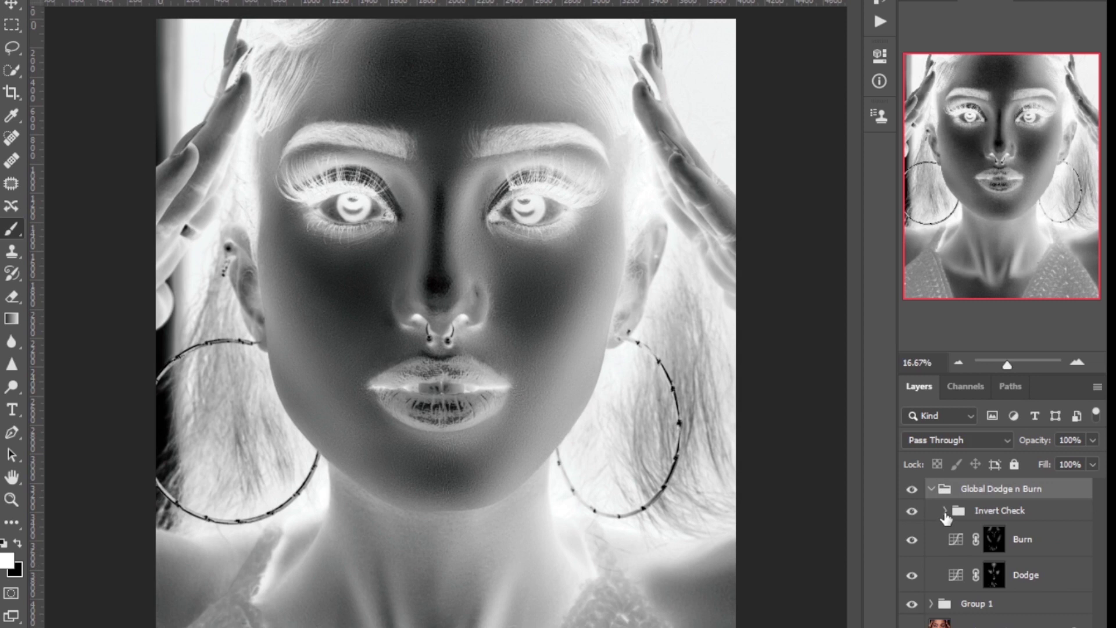
{"action": "left_click", "coordinate": [912, 511]}
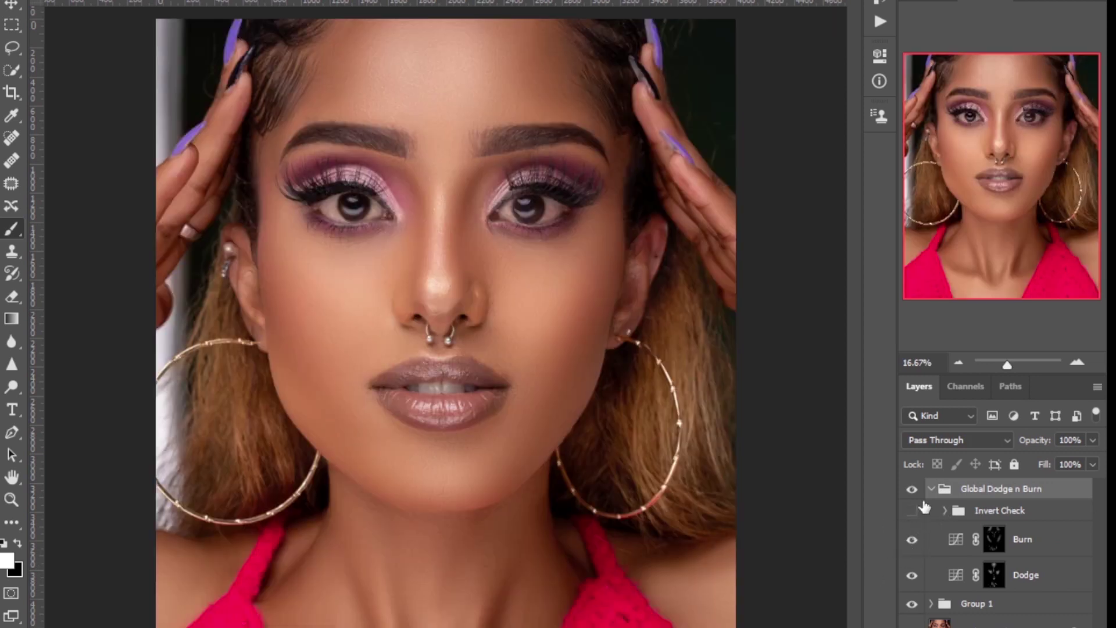
Compare the portrait with and without the Global Dodge n Burn group
{"action": "left_click", "coordinate": [922, 493]}
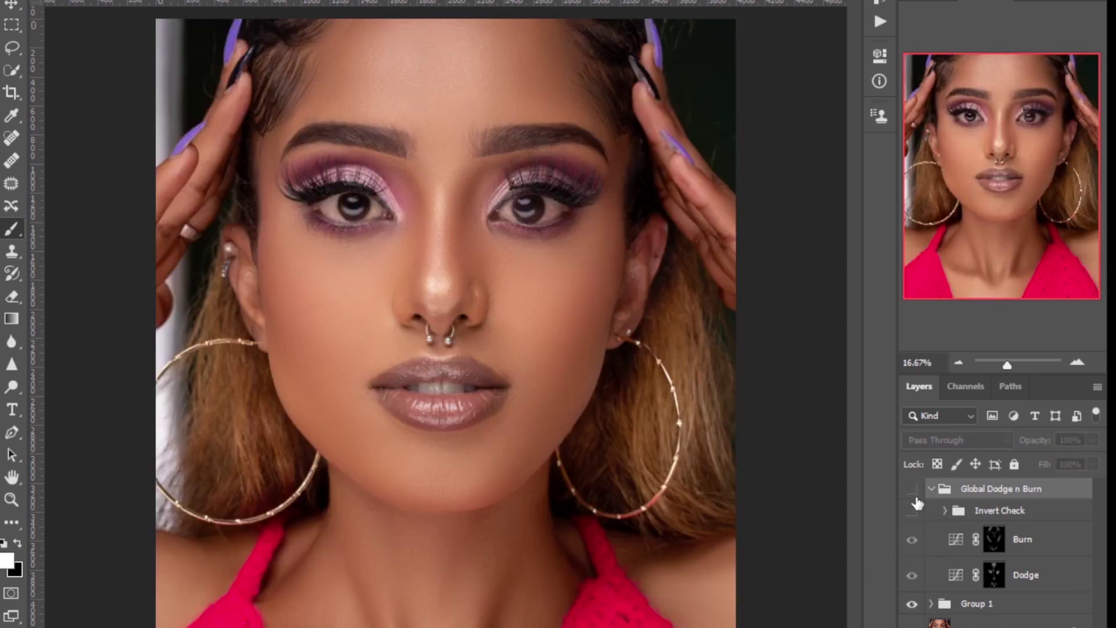
{"action": "left_click", "coordinate": [918, 495]}
{"action": "left_click", "coordinate": [916, 498]}
{"action": "left_click", "coordinate": [915, 497]}
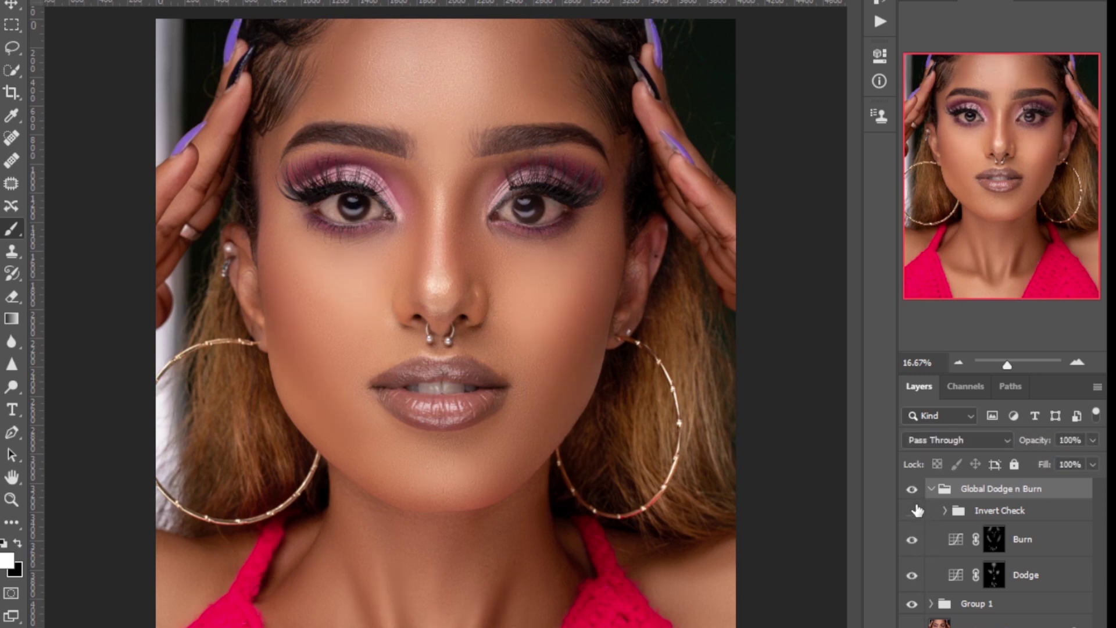
Paint the Burn mask with a larger brush over the forehead edge, temple, both lower cheeks and the jawline
{"action": "left_click", "coordinate": [996, 575]}
{"action": "left_click", "coordinate": [991, 544]}
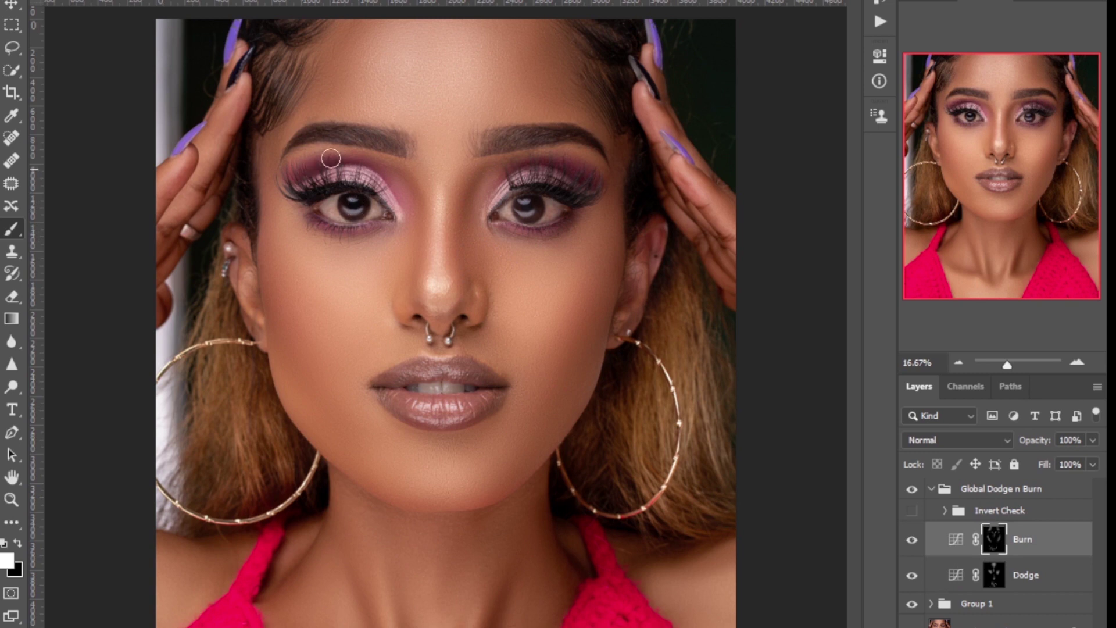
{"action": "key", "text": "]"}
{"action": "key", "text": "]"}
{"action": "key", "text": "]"}
{"action": "key", "text": "]"}
{"action": "key", "text": "]"}
{"action": "mouse_move", "coordinate": [325, 45]}
{"action": "left_mouse_down"}
{"action": "mouse_move", "coordinate": [358, 39]}
{"action": "mouse_move", "coordinate": [344, 70]}
{"action": "left_mouse_up"}
{"action": "mouse_move", "coordinate": [317, 118]}
{"action": "left_mouse_down"}
{"action": "mouse_move", "coordinate": [349, 65]}
{"action": "mouse_move", "coordinate": [344, 89]}
{"action": "left_mouse_up"}
{"action": "mouse_move", "coordinate": [280, 311]}
{"action": "left_mouse_down"}
{"action": "mouse_move", "coordinate": [325, 385]}
{"action": "mouse_move", "coordinate": [307, 369]}
{"action": "mouse_move", "coordinate": [277, 274]}
{"action": "mouse_move", "coordinate": [271, 282]}
{"action": "mouse_move", "coordinate": [330, 397]}
{"action": "mouse_move", "coordinate": [262, 252]}
{"action": "mouse_move", "coordinate": [329, 394]}
{"action": "left_mouse_up"}
{"action": "mouse_move", "coordinate": [573, 378]}
{"action": "left_mouse_down"}
{"action": "mouse_move", "coordinate": [615, 248]}
{"action": "mouse_move", "coordinate": [536, 419]}
{"action": "mouse_move", "coordinate": [553, 399]}
{"action": "mouse_move", "coordinate": [540, 461]}
{"action": "left_mouse_up"}
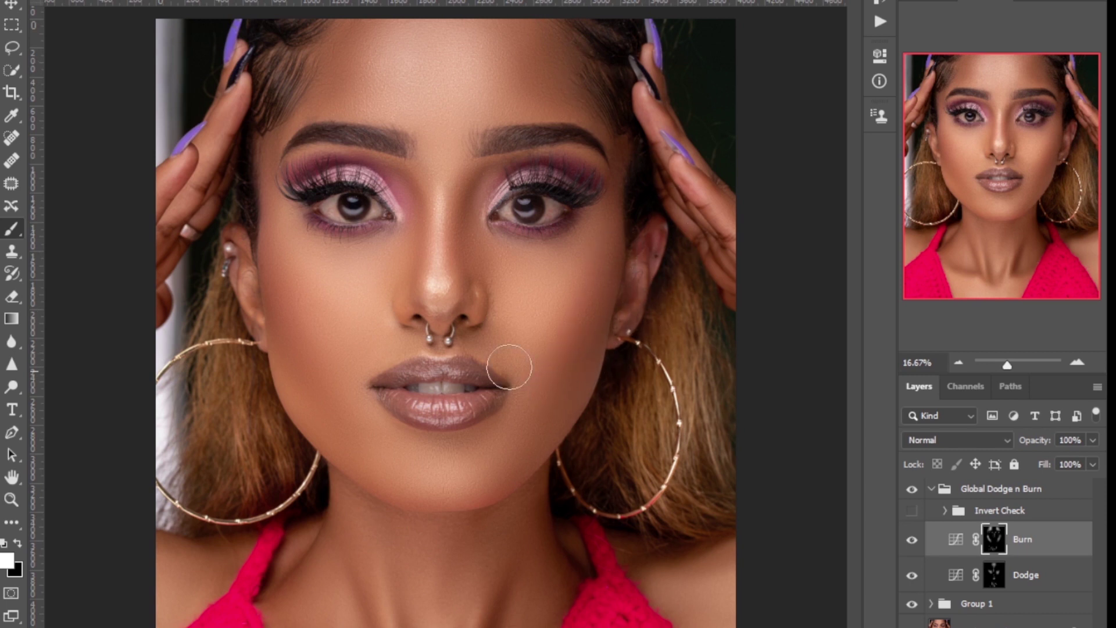
Touch up the Dodge mask on the face and enlarge the brush three steps
{"action": "left_click", "coordinate": [992, 579]}
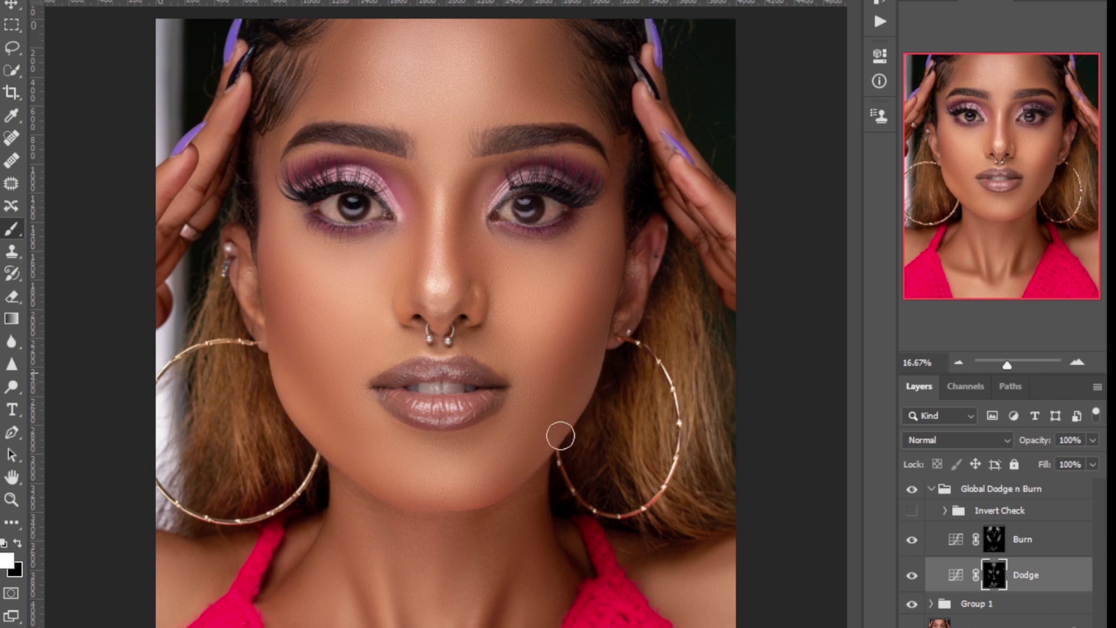
{"action": "key", "text": "bracketright"}
{"action": "key", "text": "bracketright"}
{"action": "key", "text": "bracketright"}
Check the sculpted light and shadow by switching the Invert Check group on and off, leaving it hidden
{"action": "left_click", "coordinate": [936, 494]}
{"action": "left_click", "coordinate": [930, 489]}
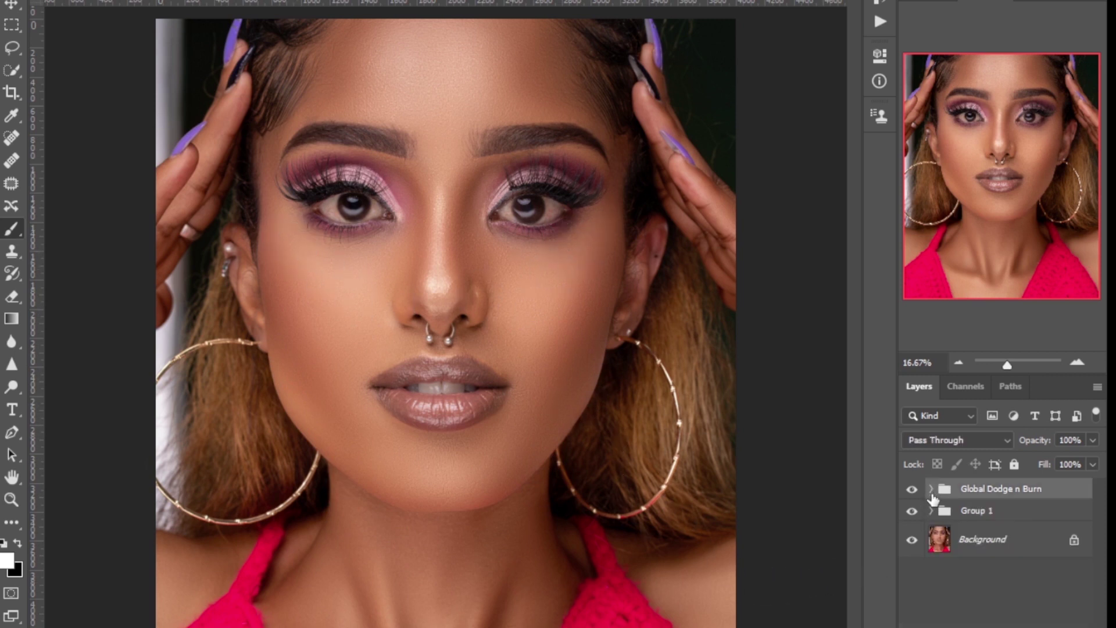
{"action": "left_click", "coordinate": [931, 489]}
{"action": "left_click", "coordinate": [912, 510]}
{"action": "left_click", "coordinate": [912, 511]}
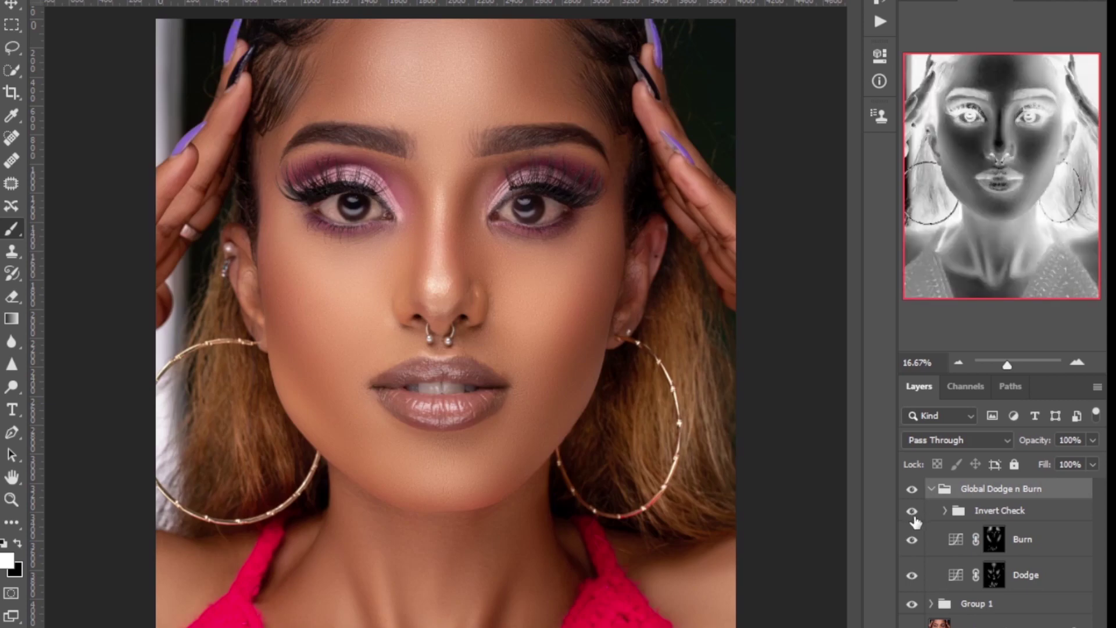
{"action": "left_click", "coordinate": [913, 511]}
{"action": "left_click", "coordinate": [913, 511]}
{"action": "left_click", "coordinate": [913, 511]}
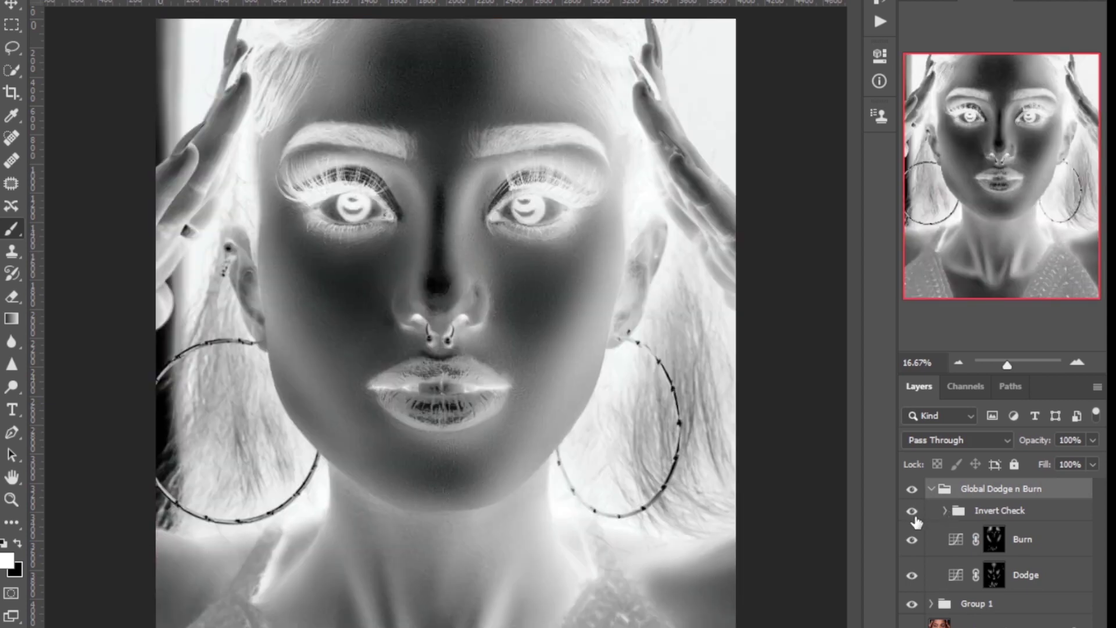
{"action": "left_click", "coordinate": [913, 511]}
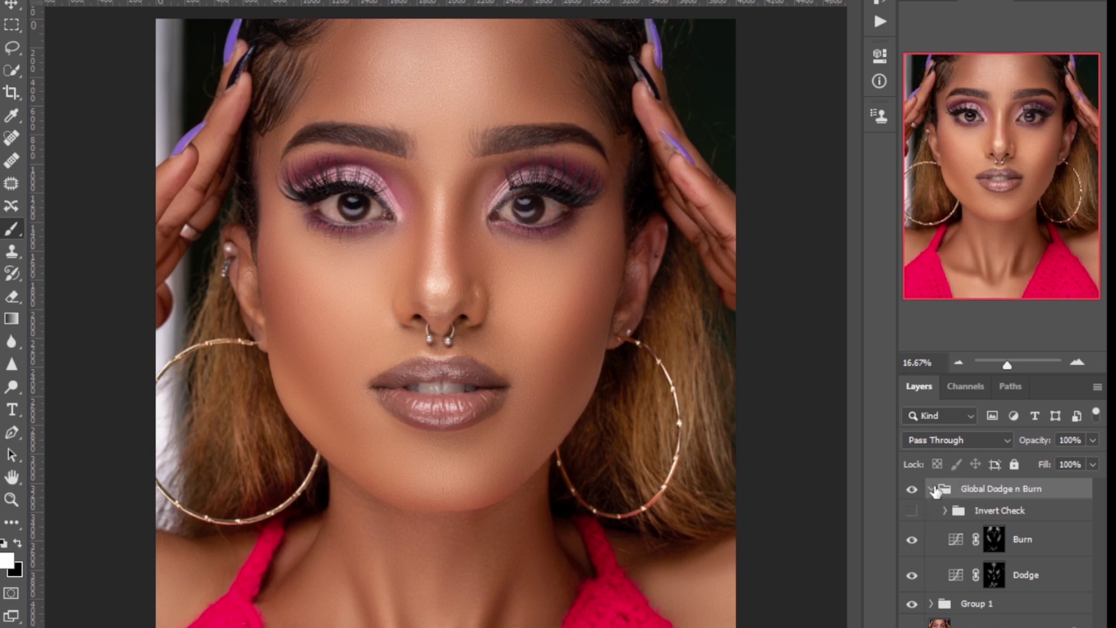
Delete the Invert Check group and collapse the Global Dodge n Burn group
{"action": "left_click", "coordinate": [994, 516]}
{"action": "key", "text": "Delete"}
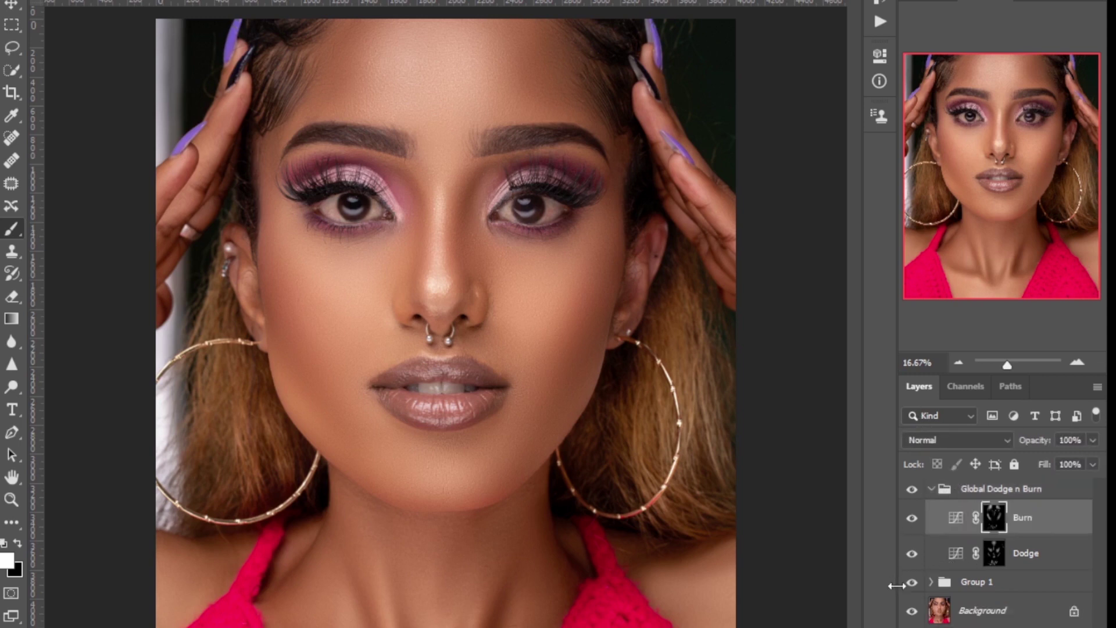
{"action": "left_click", "coordinate": [931, 489]}
Compare the face before and after the global dodge and burn, leaving the group visible
{"action": "left_click", "coordinate": [912, 490]}
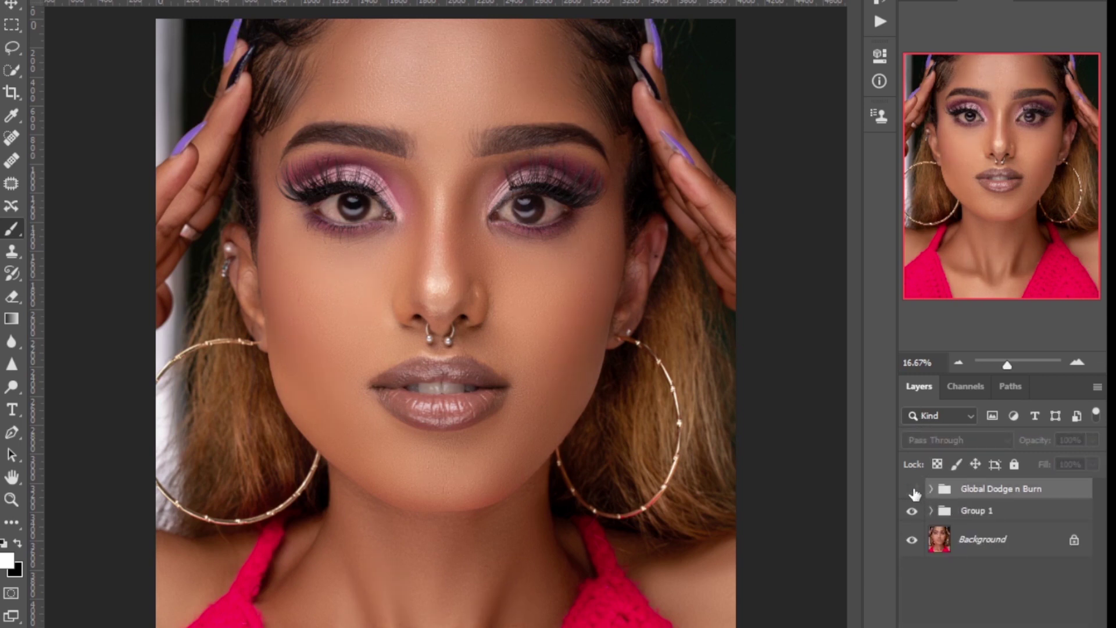
{"action": "left_click", "coordinate": [913, 491]}
{"action": "left_click", "coordinate": [913, 492]}
{"action": "left_click", "coordinate": [912, 492]}
{"action": "left_click", "coordinate": [912, 490]}
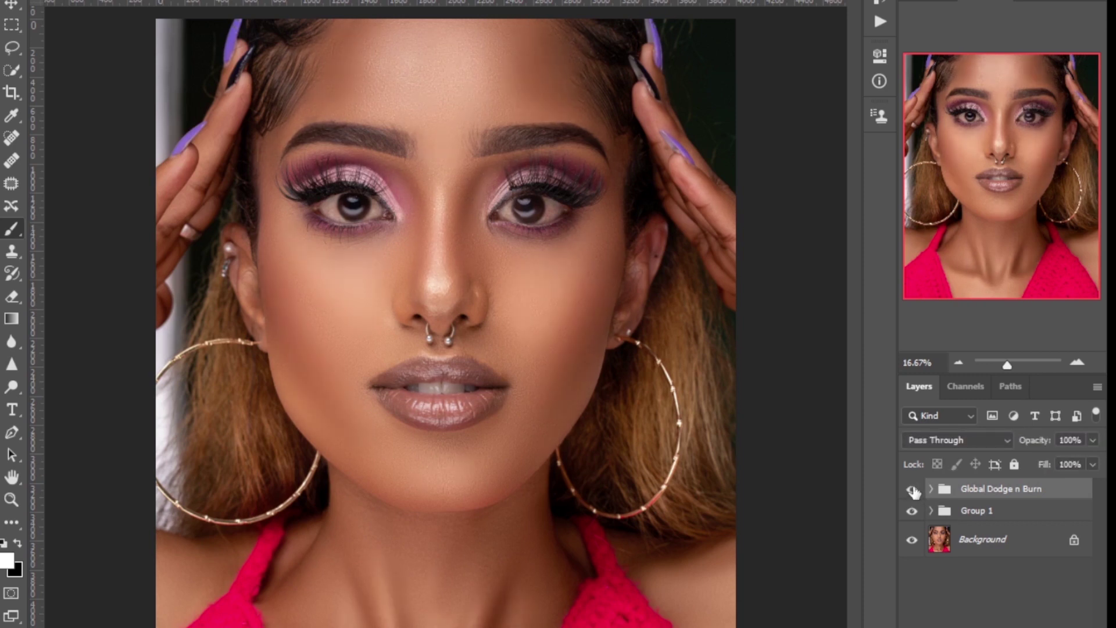
{"action": "left_click", "coordinate": [912, 490]}
{"action": "left_click", "coordinate": [912, 490]}
{"action": "left_click", "coordinate": [912, 490]}
Heal small blemishes on Group 1's texture layer with the Spot Healing Brush across the cheek, chin, temple and eye area
{"action": "key", "text": "ctrl+plus"}
{"action": "key", "text": "ctrl+plus"}
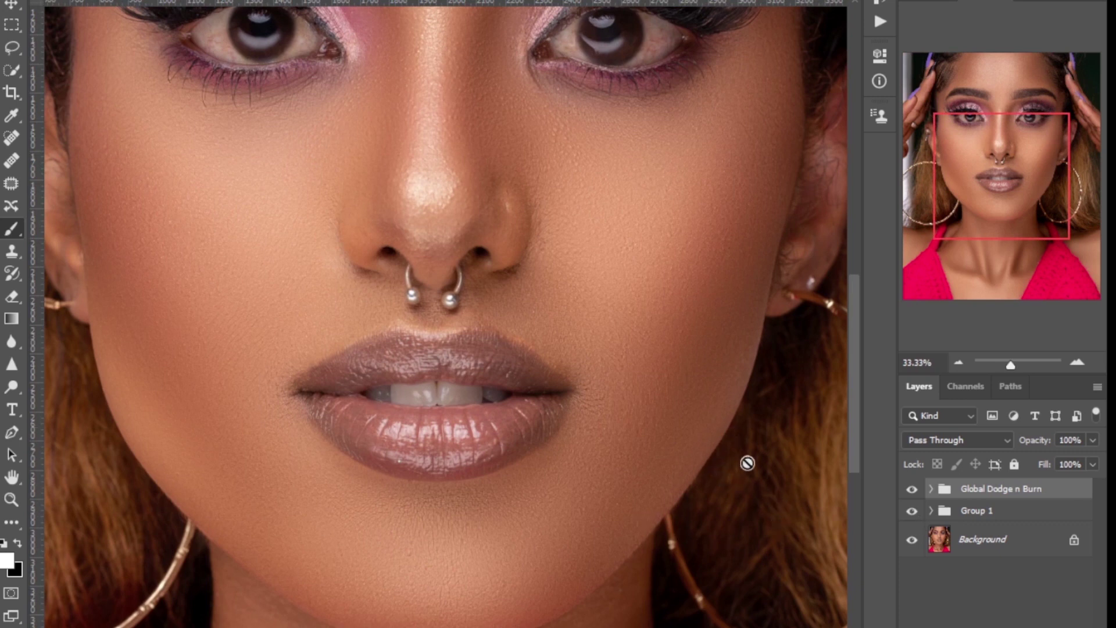
{"action": "left_click", "coordinate": [931, 515]}
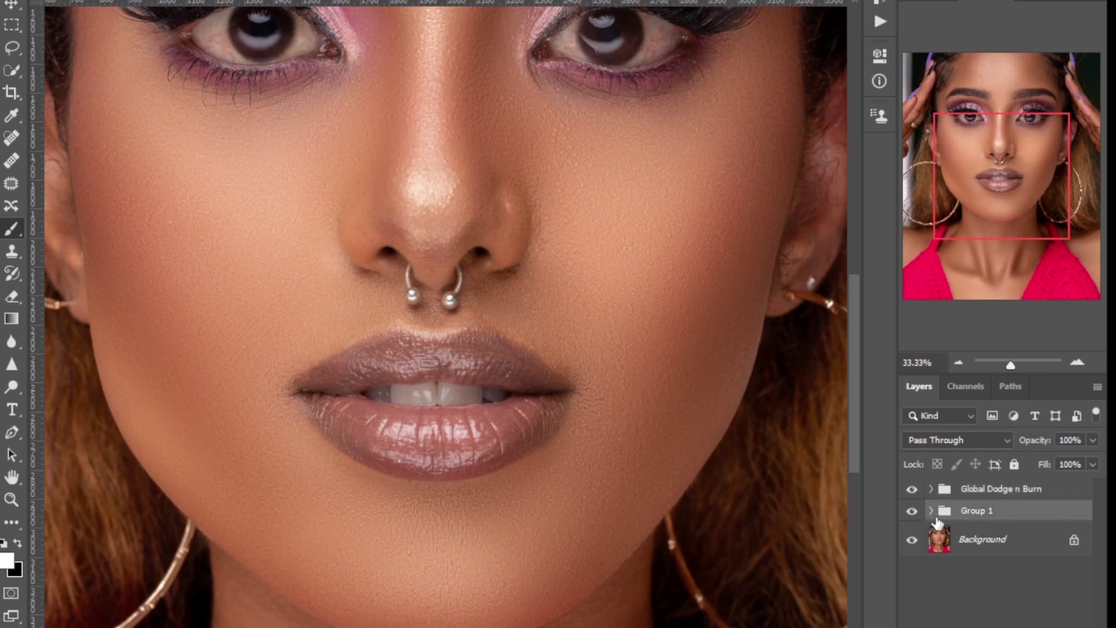
{"action": "left_click", "coordinate": [931, 511]}
{"action": "left_click", "coordinate": [989, 544]}
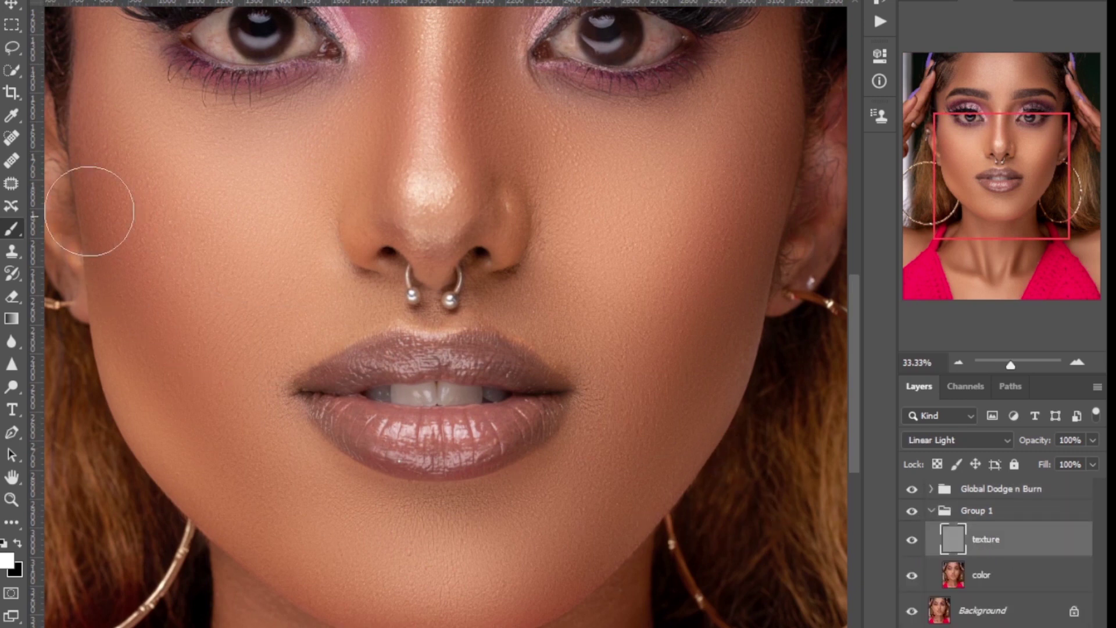
{"action": "left_click", "coordinate": [10, 140]}
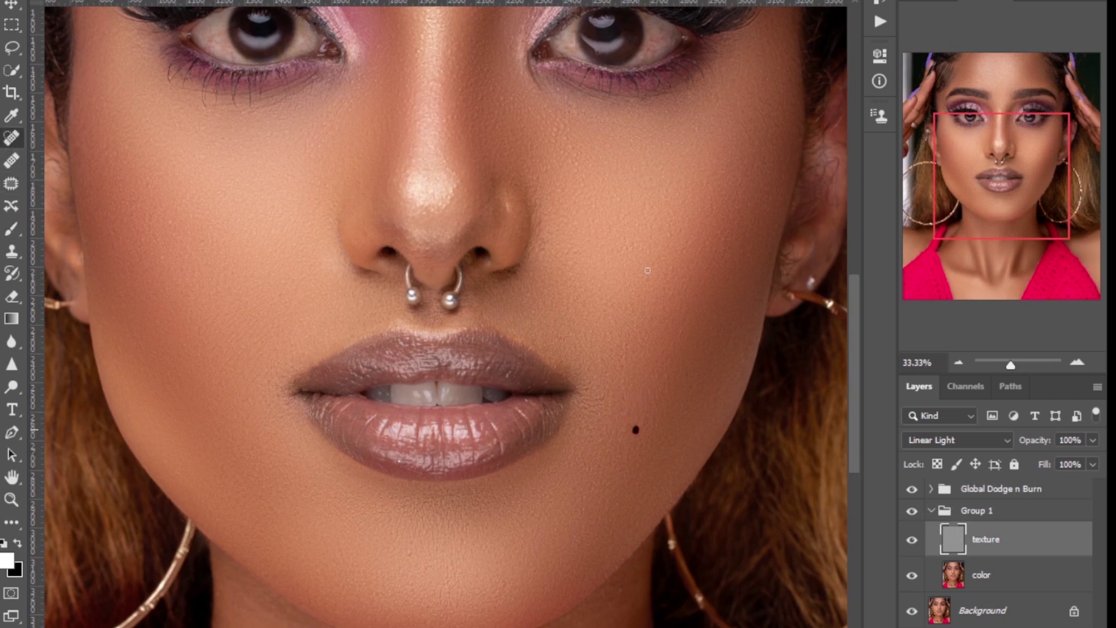
{"action": "left_click_drag", "start_coordinate": [625, 249], "coordinate": [625, 412]}
{"action": "left_click", "coordinate": [413, 538]}
{"action": "left_click_drag", "start_coordinate": [787, 130], "coordinate": [778, 117]}
{"action": "left_click_drag", "start_coordinate": [856, 305], "coordinate": [850, 250]}
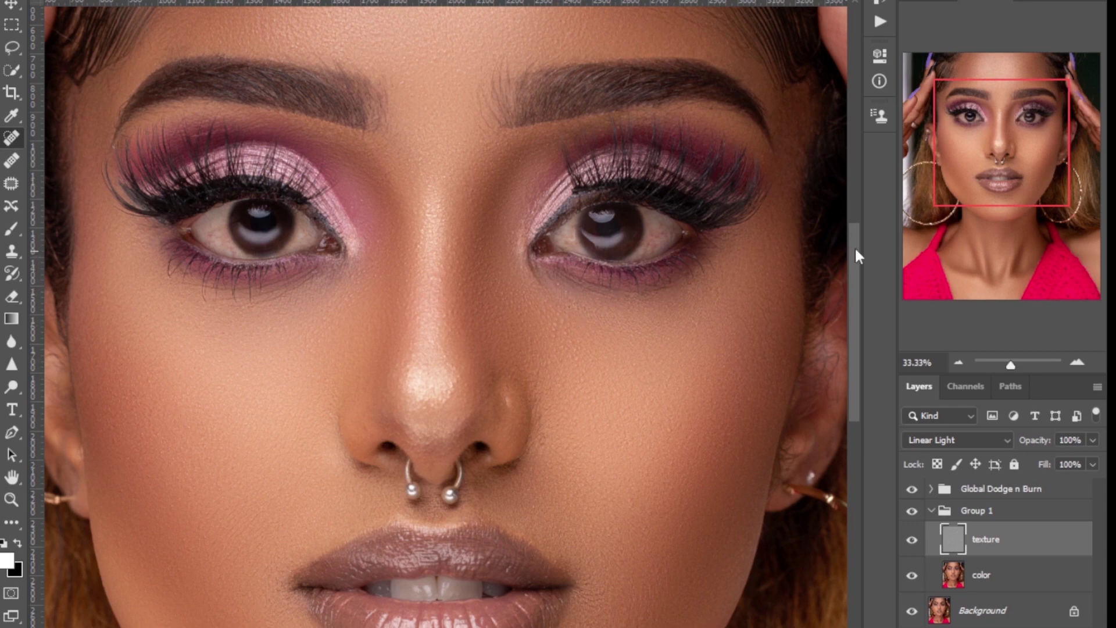
{"action": "left_click_drag", "start_coordinate": [858, 224], "coordinate": [857, 169]}
{"action": "left_click_drag", "start_coordinate": [651, 230], "coordinate": [689, 229]}
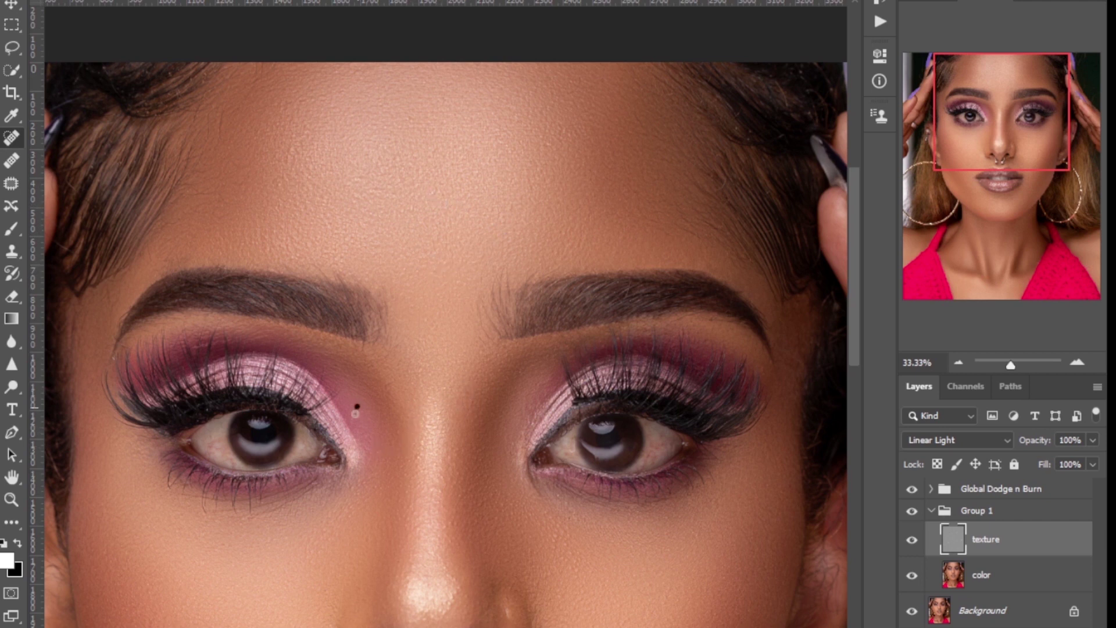
Heal small texture spots on the cheek at the viewer's left and on the nose at 50% zoom
{"action": "key", "text": "ctrl+minus"}
{"action": "key", "text": "ctrl+minus"}
{"action": "key", "text": "ctrl+minus"}
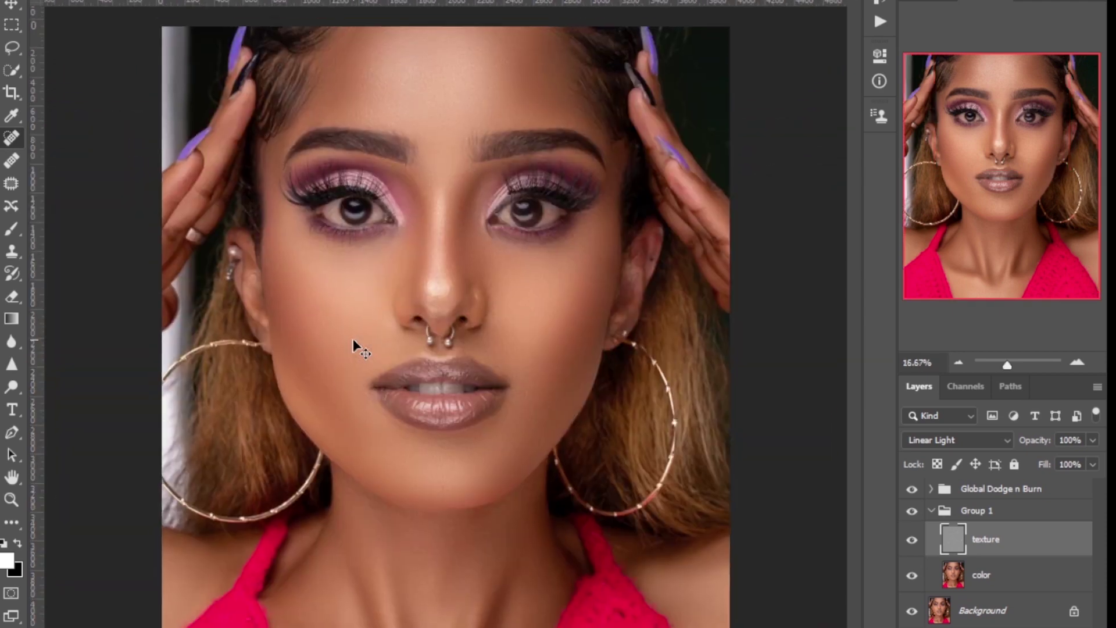
{"action": "key", "text": "ctrl+plus"}
{"action": "key", "text": "ctrl+plus"}
{"action": "key", "text": "ctrl+plus"}
{"action": "key", "text": "ctrl+plus"}
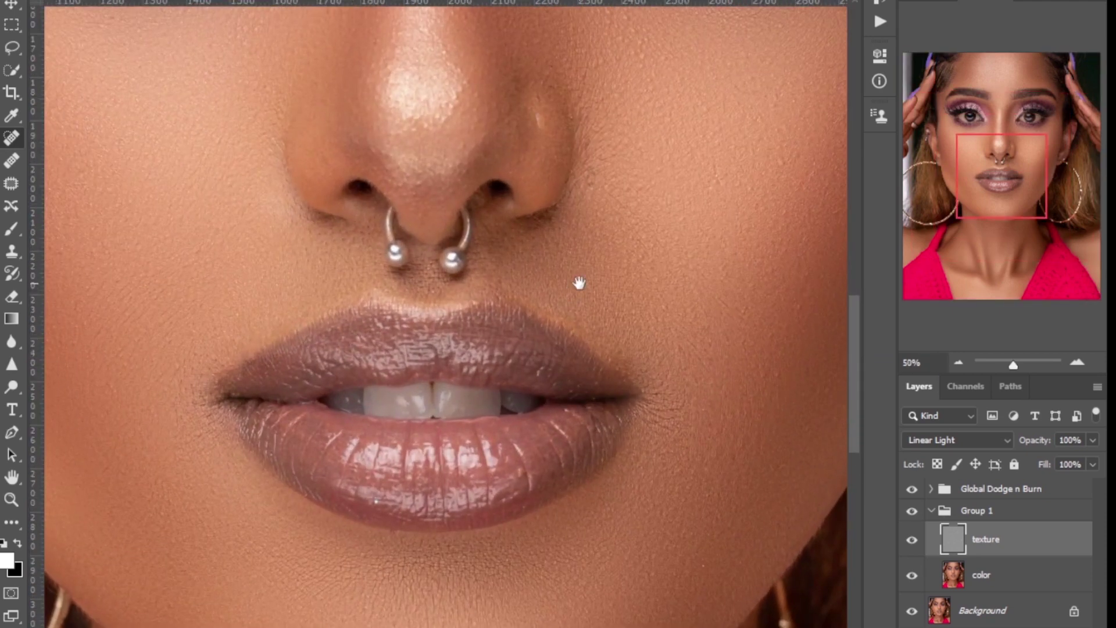
{"action": "left_click_drag", "start_coordinate": [554, 315], "coordinate": [525, 443]}
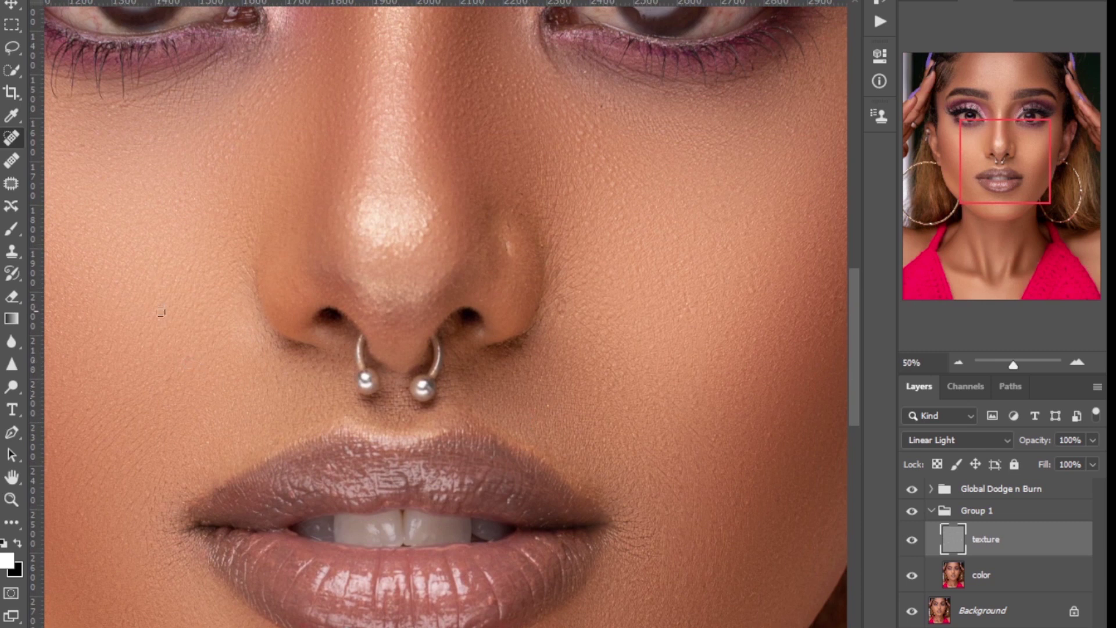
{"action": "left_click_drag", "start_coordinate": [165, 382], "coordinate": [156, 399]}
{"action": "left_click_drag", "start_coordinate": [427, 229], "coordinate": [433, 212]}
{"action": "left_click", "coordinate": [437, 209]}
{"action": "left_click_drag", "start_coordinate": [517, 251], "coordinate": [507, 226]}
Heal the remaining texture spots on the cheek and under-eye area at the viewer's right
{"action": "mouse_move", "coordinate": [622, 91]}
{"action": "left_mouse_down"}
{"action": "mouse_move", "coordinate": [587, 72]}
{"action": "mouse_move", "coordinate": [618, 107]}
{"action": "left_mouse_up"}
{"action": "left_click_drag", "start_coordinate": [686, 293], "coordinate": [689, 317]}
{"action": "left_click", "coordinate": [635, 302]}
{"action": "left_click", "coordinate": [753, 291]}
{"action": "left_click", "coordinate": [711, 428]}
{"action": "left_click", "coordinate": [745, 506]}
{"action": "left_click_drag", "start_coordinate": [854, 395], "coordinate": [849, 336]}
{"action": "left_click", "coordinate": [772, 260]}
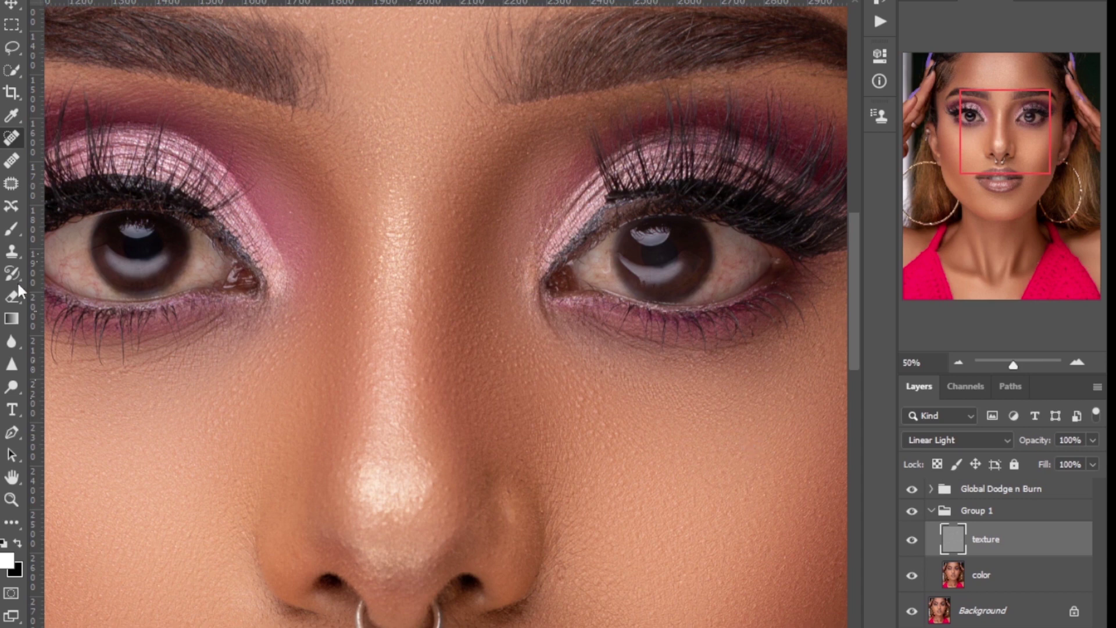
Clone clean texture over the red veins in the outer white of the eye at the viewer's right, at 100% zoom
{"action": "left_click", "coordinate": [12, 250]}
{"action": "key", "text": "ctrl+plus"}
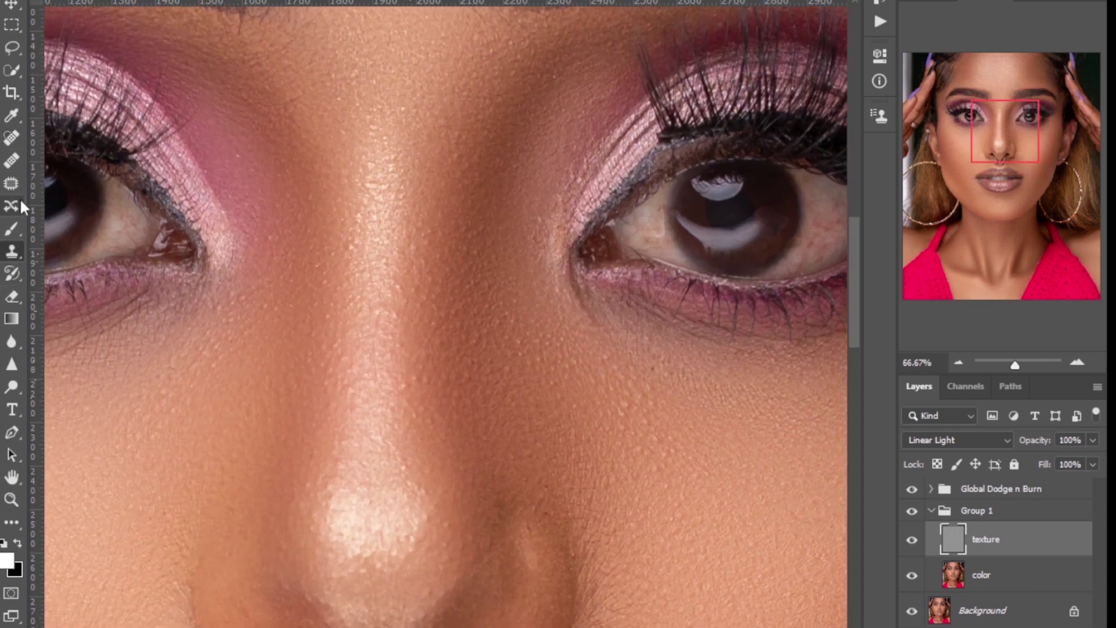
{"action": "key", "text": "ctrl+plus"}
{"action": "left_click_drag", "start_coordinate": [685, 376], "coordinate": [408, 424]}
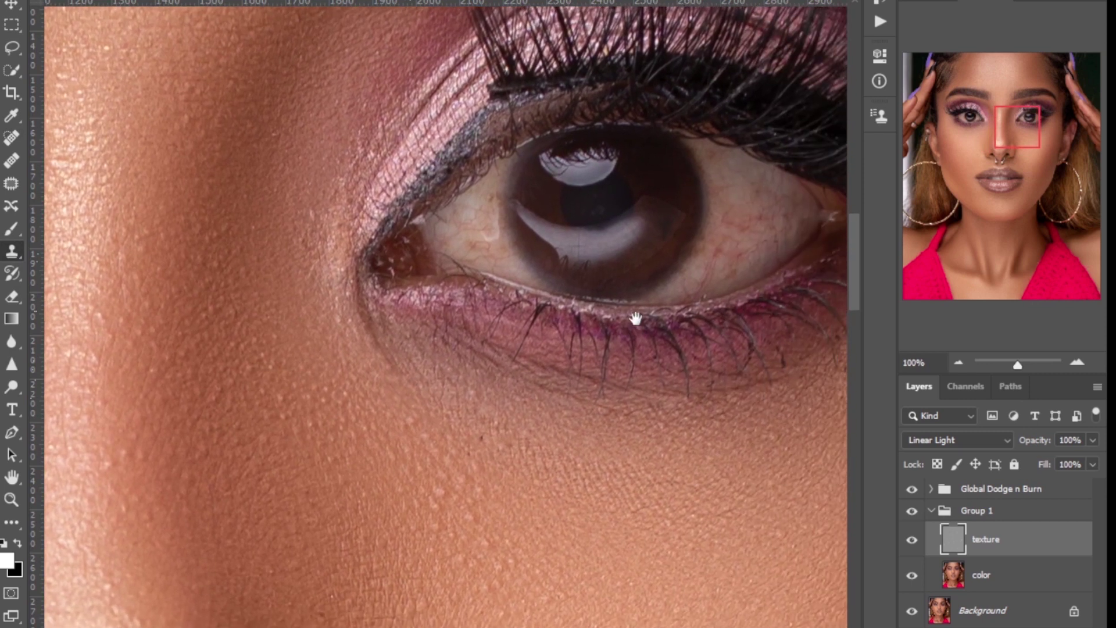
{"action": "left_click_drag", "start_coordinate": [636, 318], "coordinate": [618, 301]}
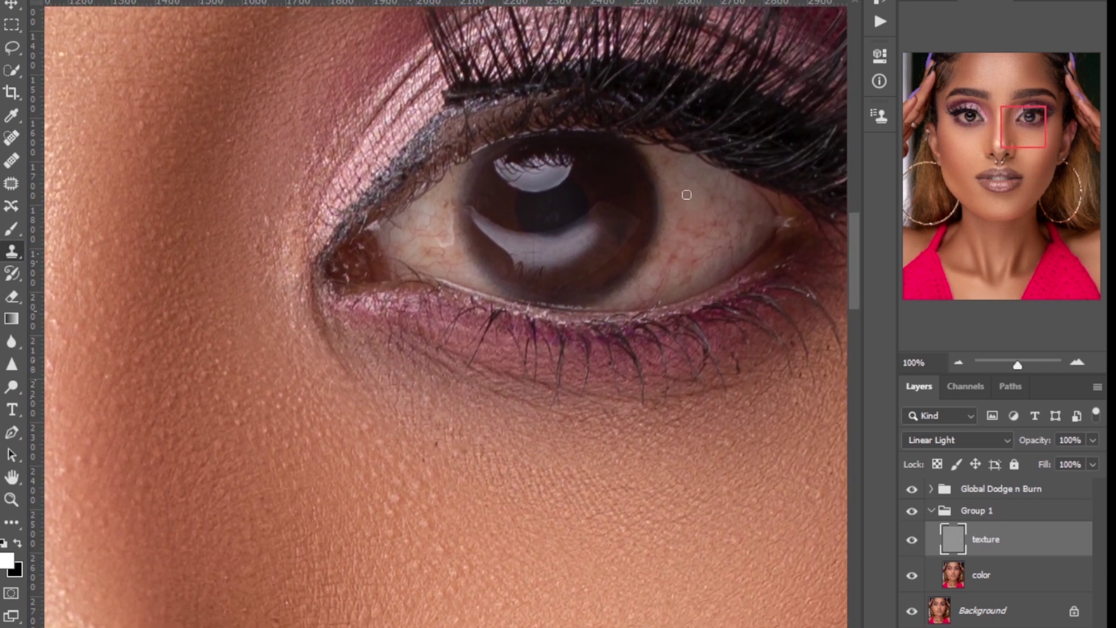
{"action": "left_click_drag", "start_coordinate": [677, 198], "coordinate": [677, 202]}
{"action": "left_click", "coordinate": [703, 204], "text": "alt"}
{"action": "left_click_drag", "start_coordinate": [660, 280], "coordinate": [667, 268]}
{"action": "left_click", "coordinate": [689, 199], "text": "alt"}
{"action": "left_click_drag", "start_coordinate": [691, 228], "coordinate": [690, 235]}
{"action": "left_click", "coordinate": [757, 219], "text": "alt"}
{"action": "left_click_drag", "start_coordinate": [739, 196], "coordinate": [740, 206]}
Clone over the veins in the lower and inner white of the same eye, and clean the iris texture
{"action": "left_click", "coordinate": [756, 233], "text": "alt"}
{"action": "mouse_move", "coordinate": [735, 260]}
{"action": "left_mouse_down"}
{"action": "mouse_move", "coordinate": [731, 244]}
{"action": "mouse_move", "coordinate": [701, 260]}
{"action": "mouse_move", "coordinate": [715, 224]}
{"action": "mouse_move", "coordinate": [746, 209]}
{"action": "mouse_move", "coordinate": [718, 224]}
{"action": "left_mouse_up"}
{"action": "left_click", "coordinate": [750, 238], "text": "alt"}
{"action": "left_click", "coordinate": [682, 295], "text": "alt"}
{"action": "left_click_drag", "start_coordinate": [659, 282], "coordinate": [661, 294]}
{"action": "mouse_move", "coordinate": [427, 265]}
{"action": "left_mouse_down"}
{"action": "mouse_move", "coordinate": [420, 254]}
{"action": "mouse_move", "coordinate": [437, 268]}
{"action": "left_mouse_up"}
{"action": "left_click_drag", "start_coordinate": [443, 206], "coordinate": [443, 200]}
{"action": "left_click", "coordinate": [545, 268], "text": "alt"}
{"action": "left_click_drag", "start_coordinate": [536, 258], "coordinate": [533, 247]}
{"action": "left_click", "coordinate": [584, 243], "text": "alt"}
{"action": "left_click", "coordinate": [560, 251]}
Clone away the remaining veins beside the iris in the outer white of the viewer's right eye
{"action": "left_click", "coordinate": [699, 214], "text": "alt"}
{"action": "left_click_drag", "start_coordinate": [685, 238], "coordinate": [691, 250]}
{"action": "left_click", "coordinate": [693, 250]}
{"action": "left_click", "coordinate": [728, 174], "text": "alt"}
{"action": "left_click_drag", "start_coordinate": [681, 167], "coordinate": [671, 165]}
{"action": "left_click", "coordinate": [729, 185], "text": "alt"}
{"action": "left_click", "coordinate": [710, 200]}
{"action": "mouse_move", "coordinate": [711, 200]}
{"action": "left_mouse_down"}
{"action": "mouse_move", "coordinate": [678, 160]}
{"action": "mouse_move", "coordinate": [703, 190]}
{"action": "mouse_move", "coordinate": [727, 189]}
{"action": "left_mouse_up"}
{"action": "left_click", "coordinate": [687, 176], "text": "alt"}
{"action": "left_click", "coordinate": [699, 188], "text": "alt"}
{"action": "left_click", "coordinate": [699, 274], "text": "alt"}
{"action": "left_click", "coordinate": [682, 281]}
Compare the cleaned eye with and without Group 1, leaving the group visible
{"action": "left_click", "coordinate": [912, 512]}
{"action": "left_click", "coordinate": [913, 512]}
{"action": "left_click", "coordinate": [914, 513]}
{"action": "left_click", "coordinate": [913, 512]}
Clone clean texture over the red veins in the outer white of the eye at the viewer's left
{"action": "scroll", "coordinate": [446, 317], "scroll_direction": "left", "scroll_amount": 15}
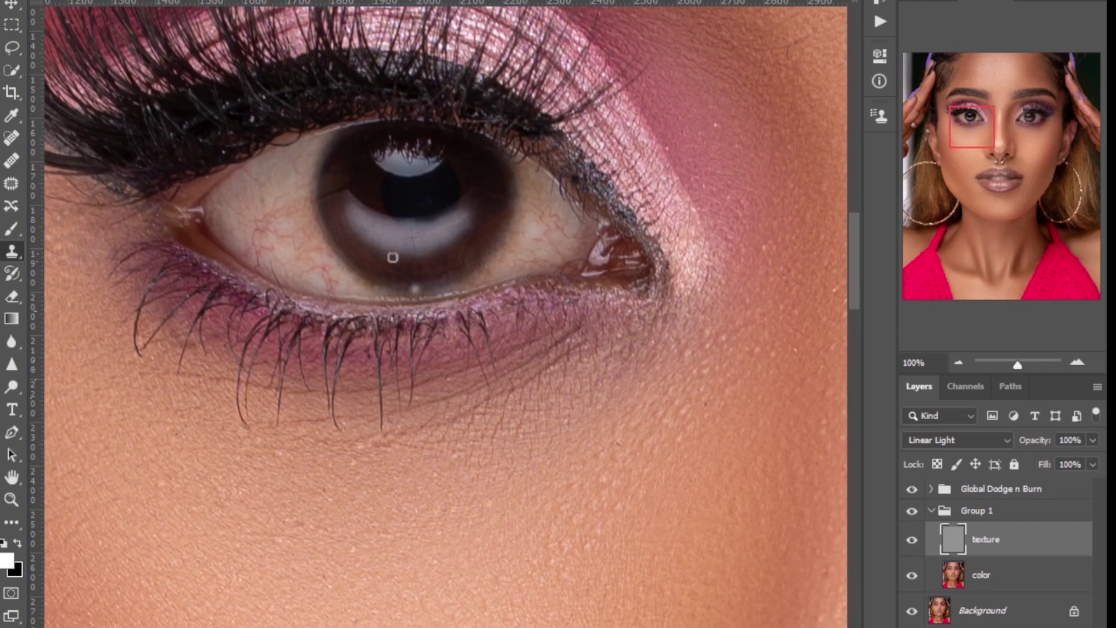
{"action": "mouse_move", "coordinate": [253, 179]}
{"action": "left_mouse_down"}
{"action": "mouse_move", "coordinate": [295, 163]}
{"action": "mouse_move", "coordinate": [262, 224]}
{"action": "mouse_move", "coordinate": [225, 204]}
{"action": "mouse_move", "coordinate": [281, 191]}
{"action": "mouse_move", "coordinate": [268, 216]}
{"action": "mouse_move", "coordinate": [227, 213]}
{"action": "mouse_move", "coordinate": [238, 210]}
{"action": "mouse_move", "coordinate": [253, 241]}
{"action": "mouse_move", "coordinate": [270, 237]}
{"action": "mouse_move", "coordinate": [259, 255]}
{"action": "mouse_move", "coordinate": [278, 200]}
{"action": "left_mouse_up"}
{"action": "left_click", "coordinate": [287, 196], "text": "alt"}
{"action": "left_click", "coordinate": [294, 164]}
{"action": "left_click", "coordinate": [302, 231], "text": "alt"}
{"action": "left_click", "coordinate": [254, 227], "text": "alt"}
{"action": "left_click", "coordinate": [261, 223], "text": "alt"}
{"action": "left_click", "coordinate": [269, 215]}
{"action": "left_click", "coordinate": [272, 187], "text": "alt"}
{"action": "left_click", "coordinate": [270, 217], "text": "alt"}
{"action": "left_click", "coordinate": [253, 241]}
{"action": "left_click", "coordinate": [258, 256]}
{"action": "left_click", "coordinate": [286, 183], "text": "alt"}
Clone over the veins in the inner white of the viewer's left eye, near the tear duct
{"action": "left_click", "coordinate": [571, 237], "text": "alt"}
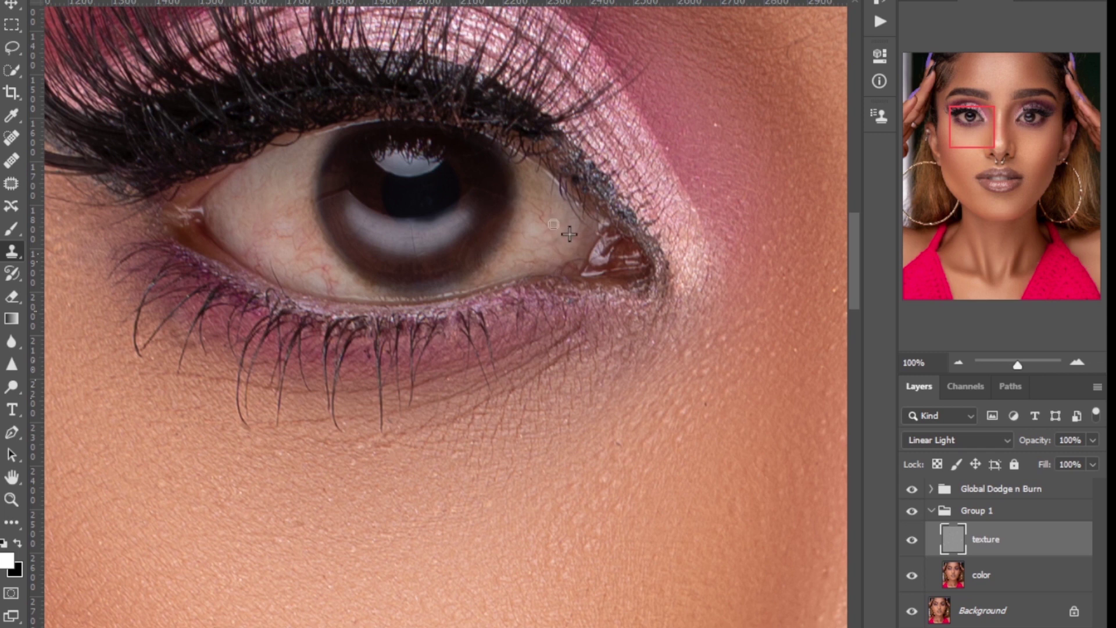
{"action": "mouse_move", "coordinate": [557, 221]}
{"action": "left_mouse_down"}
{"action": "mouse_move", "coordinate": [563, 229]}
{"action": "mouse_move", "coordinate": [541, 213]}
{"action": "left_mouse_up"}
{"action": "left_click", "coordinate": [552, 238], "text": "alt"}
{"action": "left_click", "coordinate": [565, 232], "text": "alt"}
{"action": "left_click", "coordinate": [553, 220], "text": "alt"}
{"action": "mouse_move", "coordinate": [554, 239]}
{"action": "left_mouse_down"}
{"action": "mouse_move", "coordinate": [557, 256]}
{"action": "mouse_move", "coordinate": [550, 243]}
{"action": "mouse_move", "coordinate": [517, 264]}
{"action": "mouse_move", "coordinate": [524, 248]}
{"action": "left_mouse_up"}
{"action": "left_click", "coordinate": [514, 231], "text": "alt"}
Clone away the leftover veins in the upper and lower outer white of the viewer's left eye
{"action": "left_click", "coordinate": [313, 252], "text": "alt"}
{"action": "mouse_move", "coordinate": [303, 266]}
{"action": "left_mouse_down"}
{"action": "mouse_move", "coordinate": [326, 281]}
{"action": "mouse_move", "coordinate": [325, 262]}
{"action": "mouse_move", "coordinate": [272, 231]}
{"action": "mouse_move", "coordinate": [310, 244]}
{"action": "mouse_move", "coordinate": [324, 263]}
{"action": "mouse_move", "coordinate": [300, 194]}
{"action": "mouse_move", "coordinate": [307, 168]}
{"action": "left_mouse_up"}
{"action": "left_click", "coordinate": [312, 164], "text": "alt"}
{"action": "left_click", "coordinate": [279, 174]}
{"action": "left_click", "coordinate": [312, 275], "text": "alt"}
{"action": "left_click_drag", "start_coordinate": [263, 256], "coordinate": [246, 242]}
{"action": "left_click_drag", "start_coordinate": [321, 251], "coordinate": [328, 284]}
{"action": "left_click", "coordinate": [347, 284]}
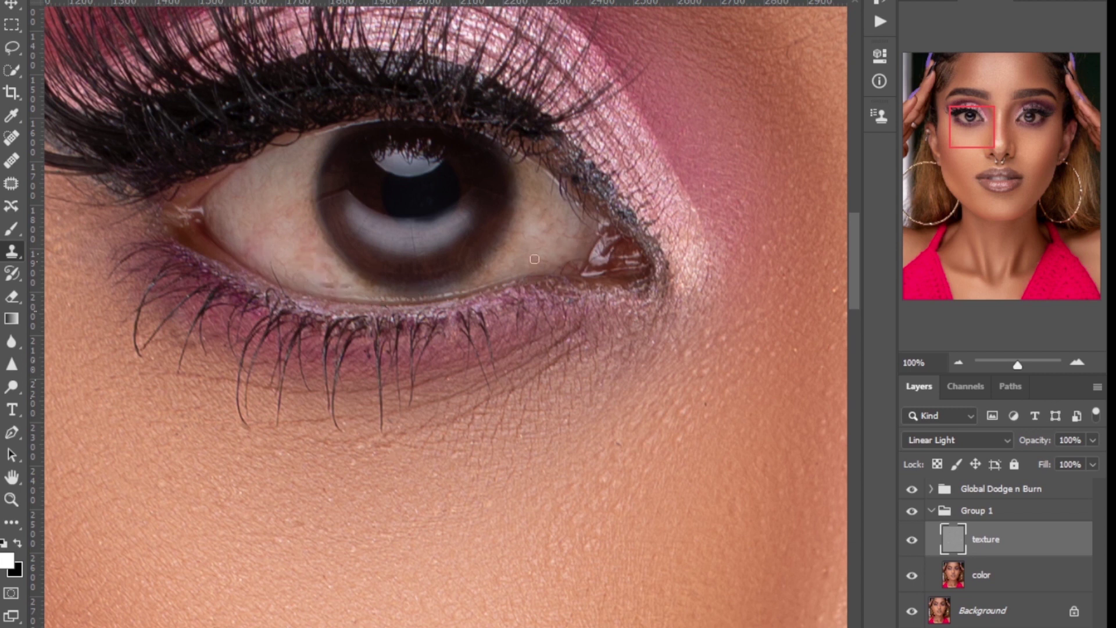
Smooth the inner white between the iris and tear duct of the viewer's left eye with further cloning
{"action": "left_click", "coordinate": [412, 233]}
{"action": "left_click", "coordinate": [544, 233], "text": "alt"}
{"action": "left_click", "coordinate": [538, 211]}
{"action": "left_click", "coordinate": [524, 235]}
{"action": "left_click", "coordinate": [553, 192], "text": "alt"}
{"action": "left_click", "coordinate": [537, 173]}
{"action": "left_click", "coordinate": [580, 245], "text": "alt"}
{"action": "left_click", "coordinate": [570, 217]}
{"action": "left_click", "coordinate": [504, 254], "text": "alt"}
{"action": "left_click", "coordinate": [492, 276]}
{"action": "left_click", "coordinate": [565, 214], "text": "alt"}
{"action": "left_click", "coordinate": [479, 262]}
Return to the full portrait view and collapse Group 1
{"action": "left_click", "coordinate": [482, 377], "text": "alt"}
{"action": "left_click_drag", "start_coordinate": [372, 627], "coordinate": [322, 627]}
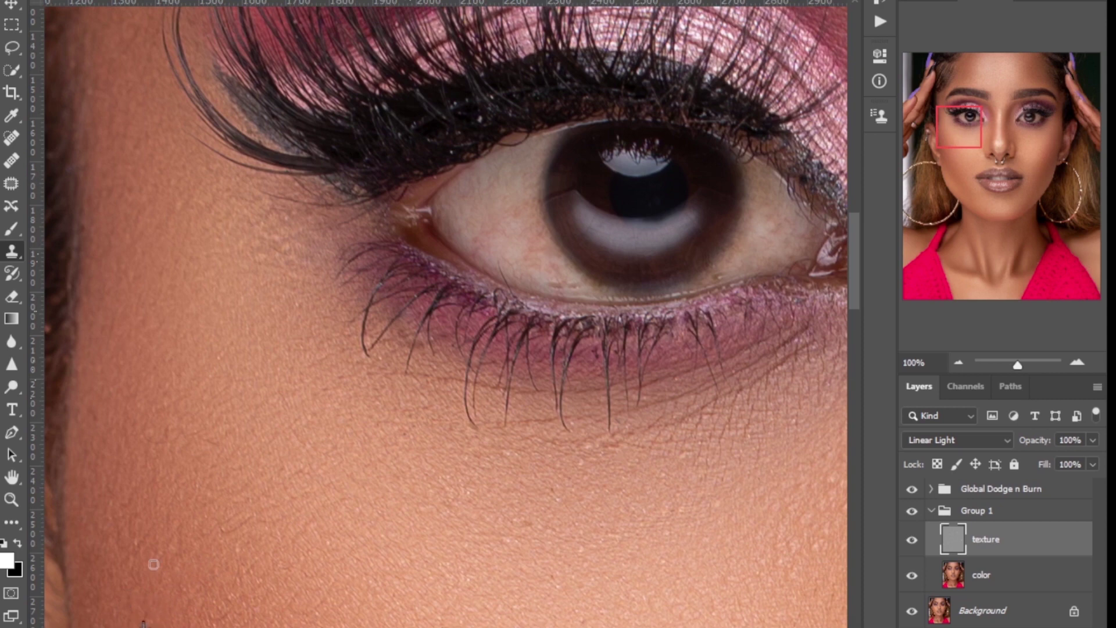
{"action": "key", "text": "ctrl+minus"}
{"action": "key", "text": "ctrl+minus"}
{"action": "key", "text": "ctrl+minus"}
{"action": "key", "text": "ctrl+minus"}
{"action": "key", "text": "ctrl+minus"}
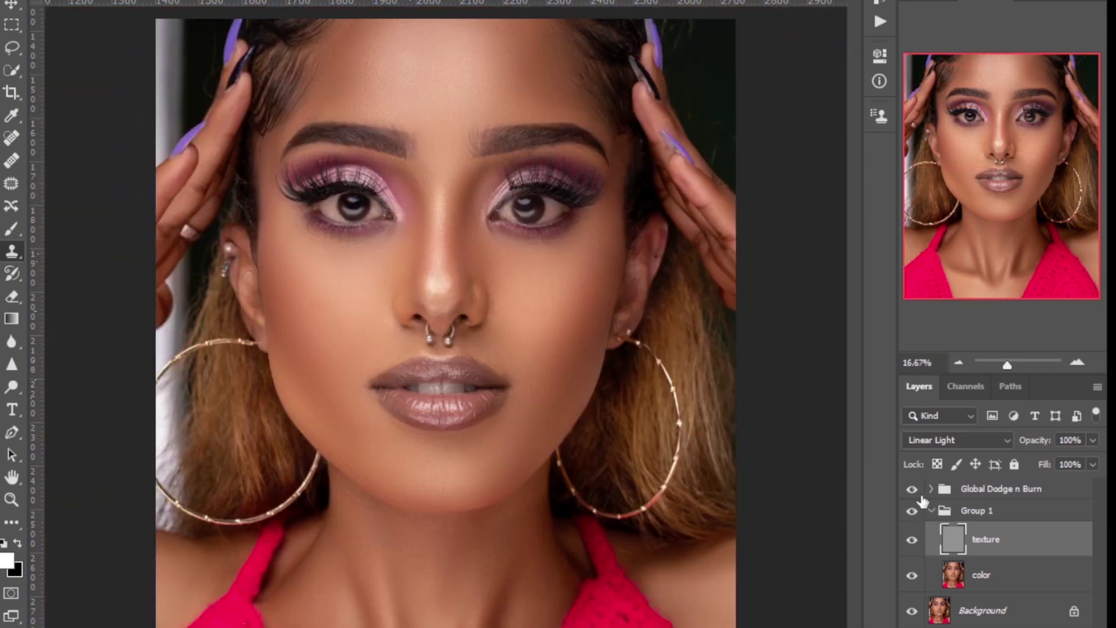
{"action": "left_click", "coordinate": [932, 511]}
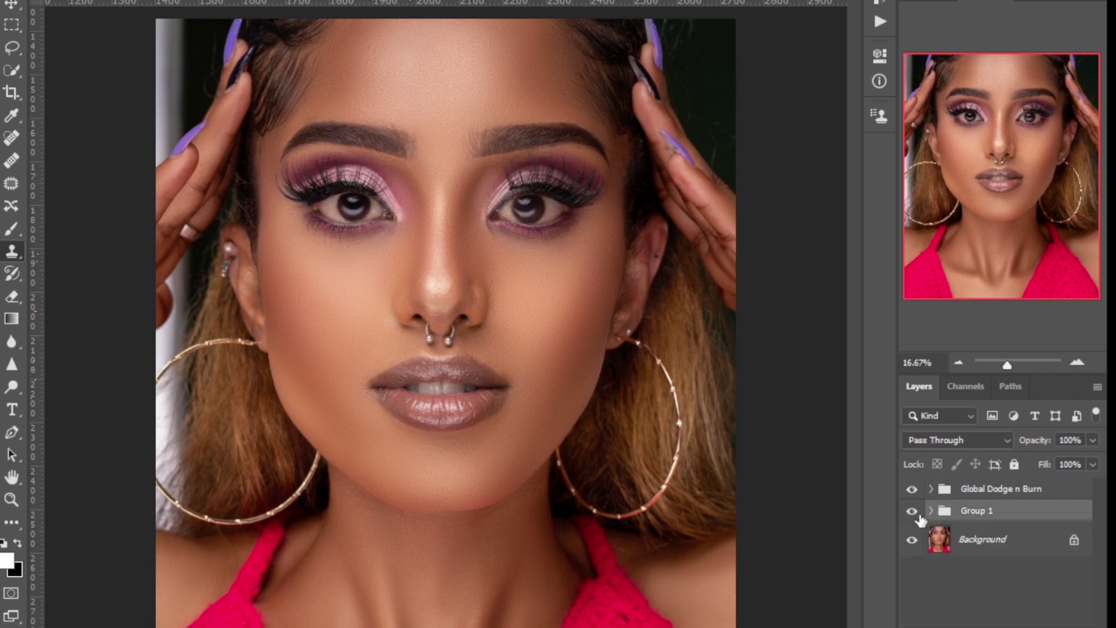
Compare the portrait with and without the Group 1 and Global Dodge n Burn retouching
{"action": "left_click", "coordinate": [913, 513]}
{"action": "left_click", "coordinate": [913, 513]}
{"action": "left_click", "coordinate": [913, 490]}
{"action": "left_click", "coordinate": [912, 490]}
{"action": "left_click", "coordinate": [913, 512]}
{"action": "left_click", "coordinate": [914, 513]}
{"action": "left_click", "coordinate": [912, 491]}
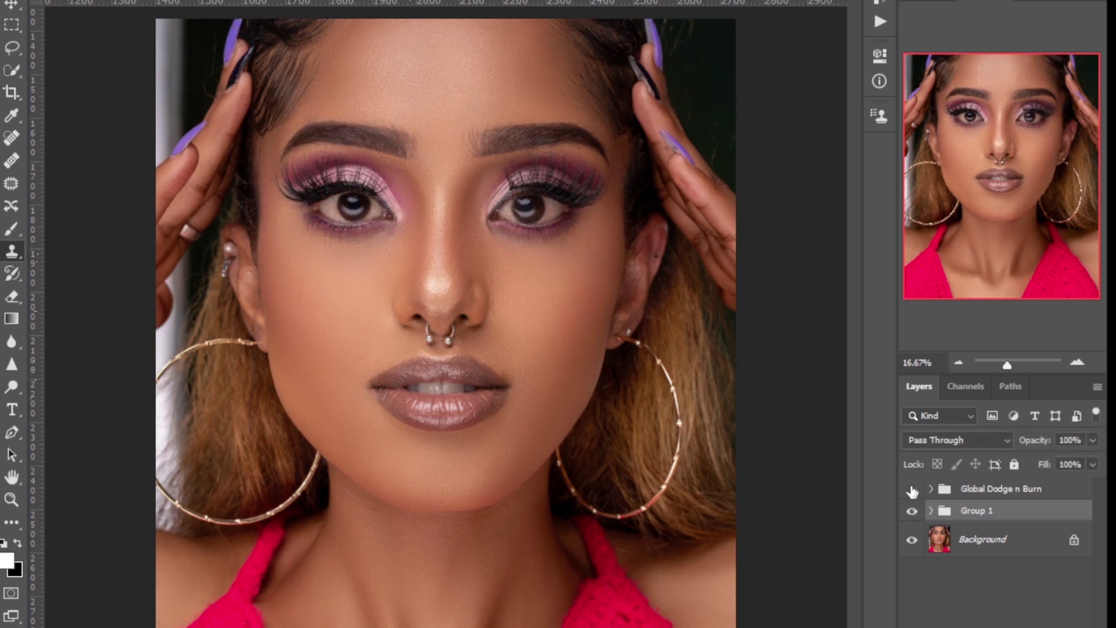
{"action": "left_click", "coordinate": [913, 491]}
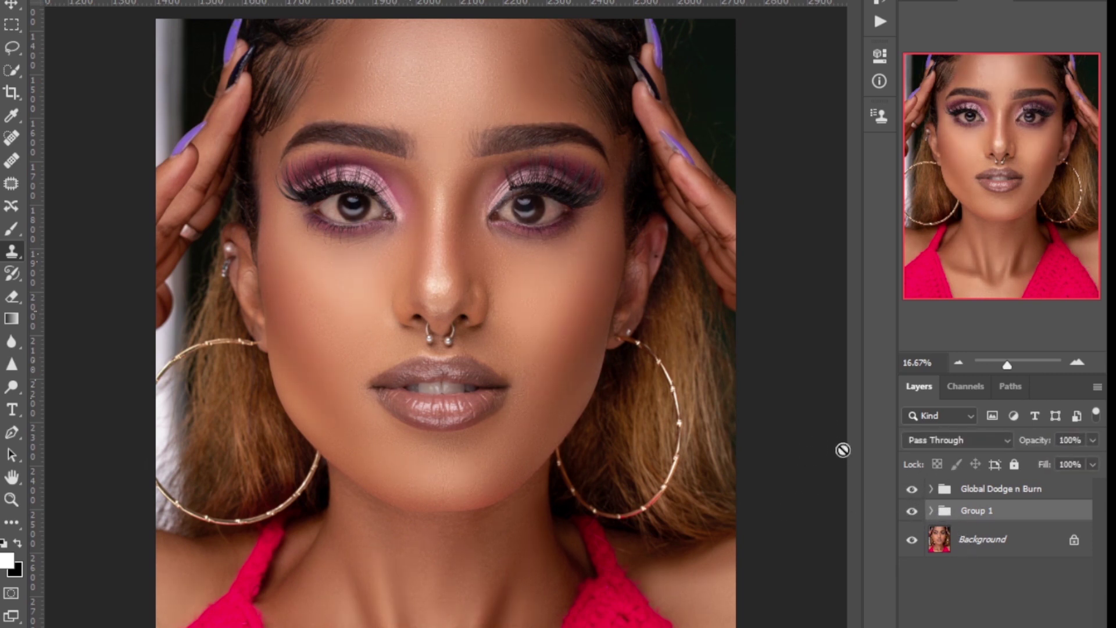
Add a Selective Color adjustment above the Global Dodge n Burn group, setting the Reds to Cyan -28% and Yellow +13%
{"action": "left_click", "coordinate": [988, 492]}
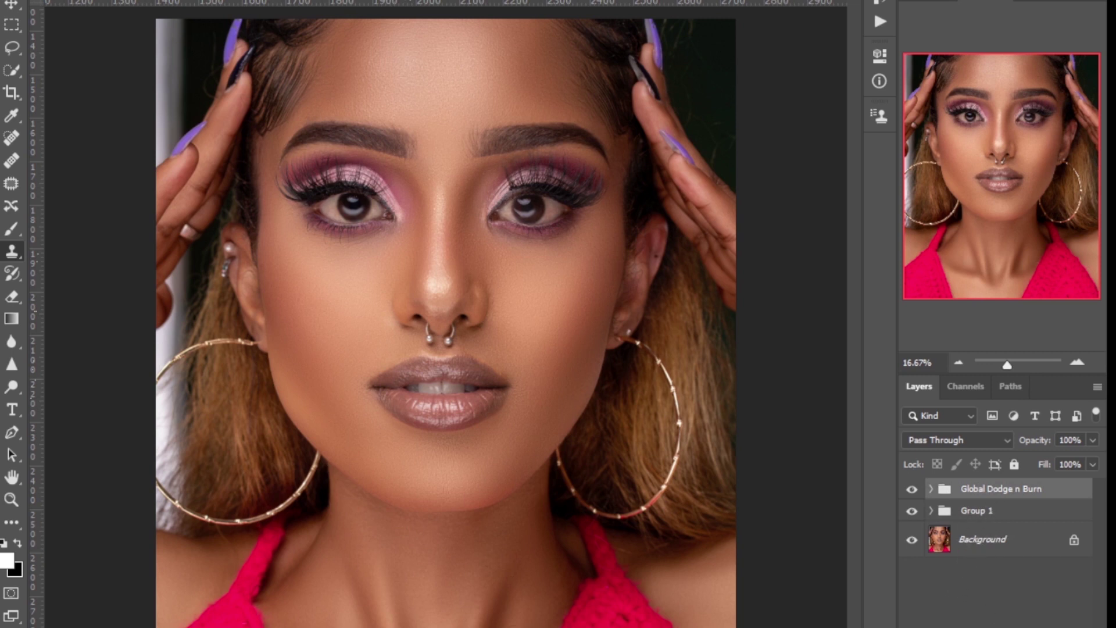
{"action": "left_click", "coordinate": [1002, 627]}
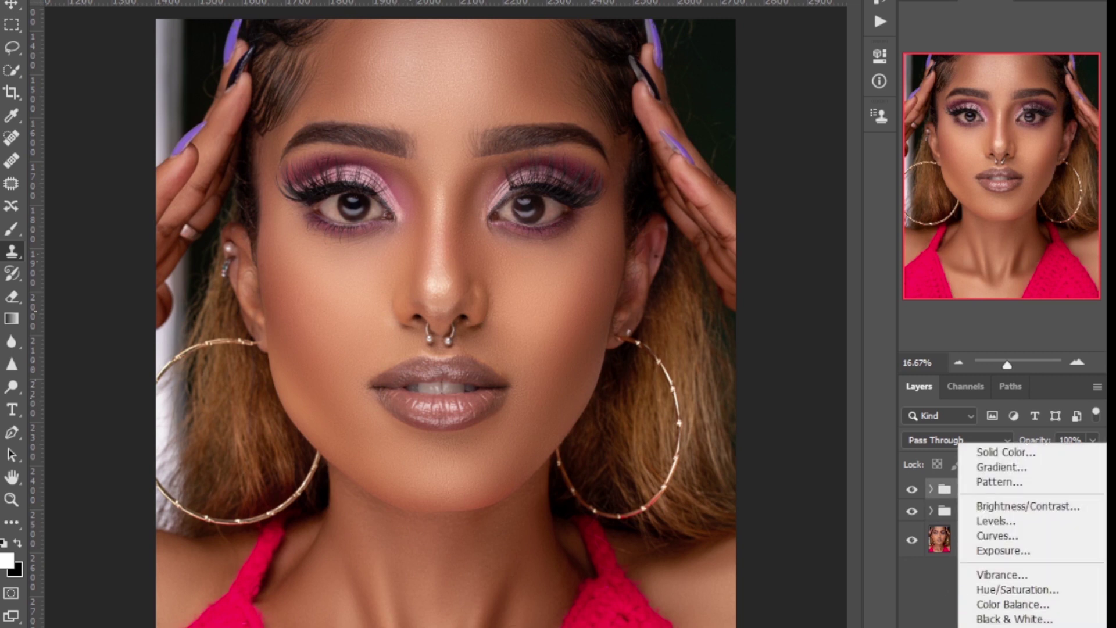
{"action": "left_click", "coordinate": [1009, 627]}
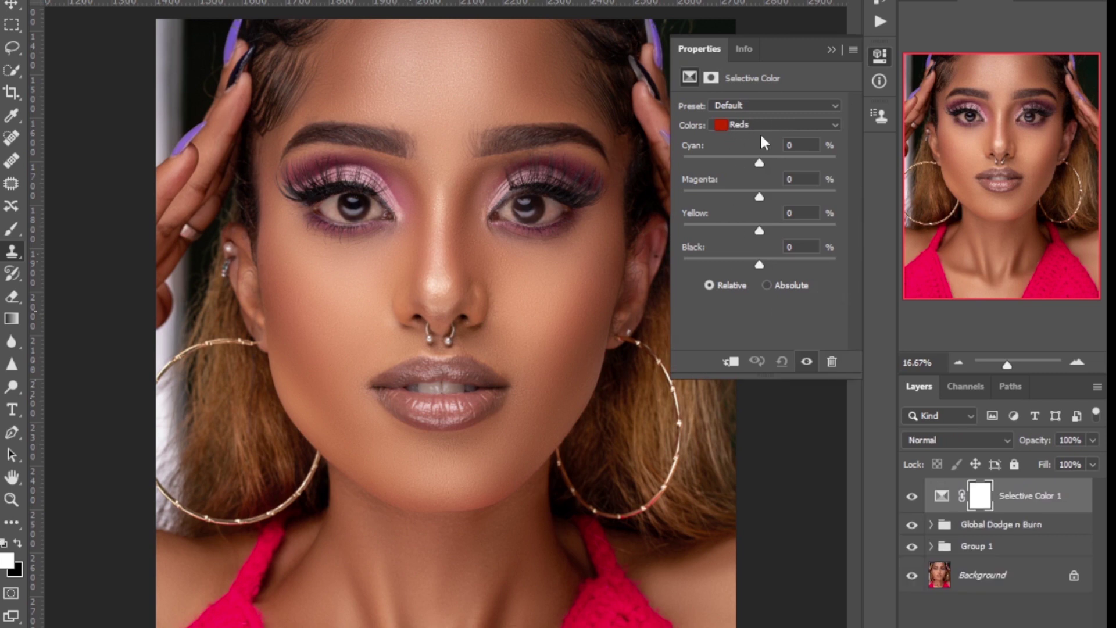
{"action": "left_click_drag", "start_coordinate": [752, 161], "coordinate": [738, 172]}
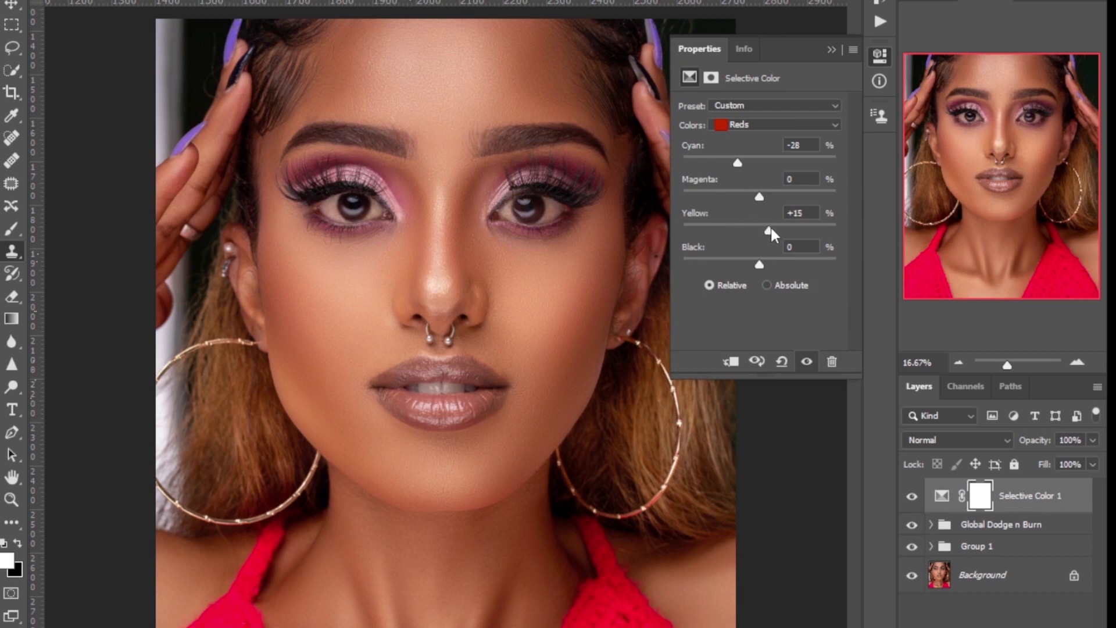
In the Selective Color adjustment, lower Cyan in the Yellows and set the Blacks to Yellow -3% and Black +2%
{"action": "left_click", "coordinate": [756, 124]}
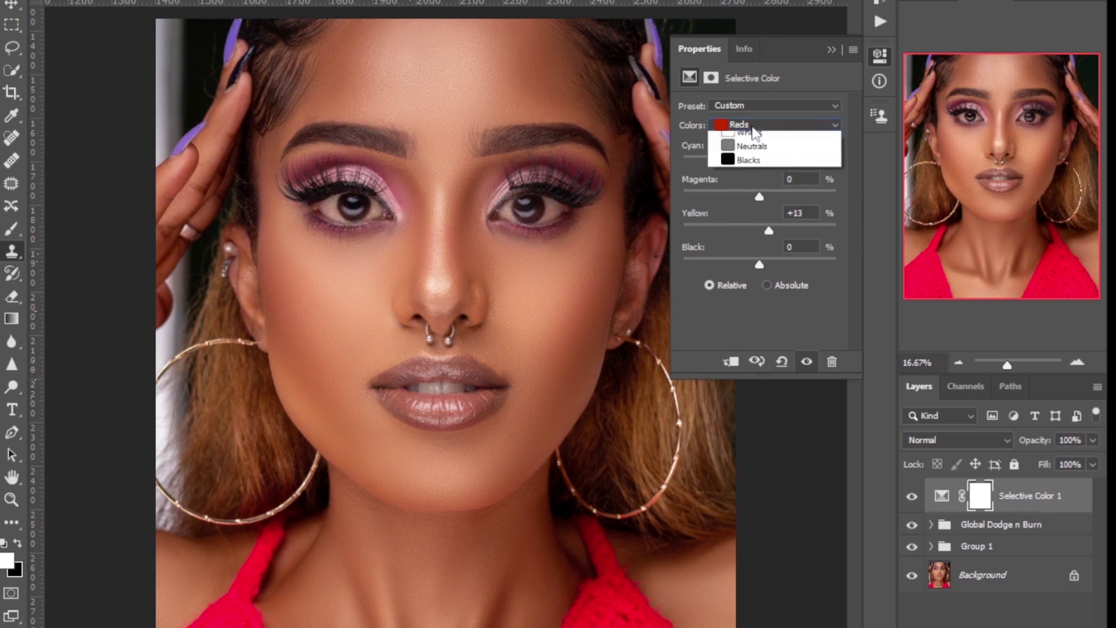
{"action": "left_click", "coordinate": [748, 135]}
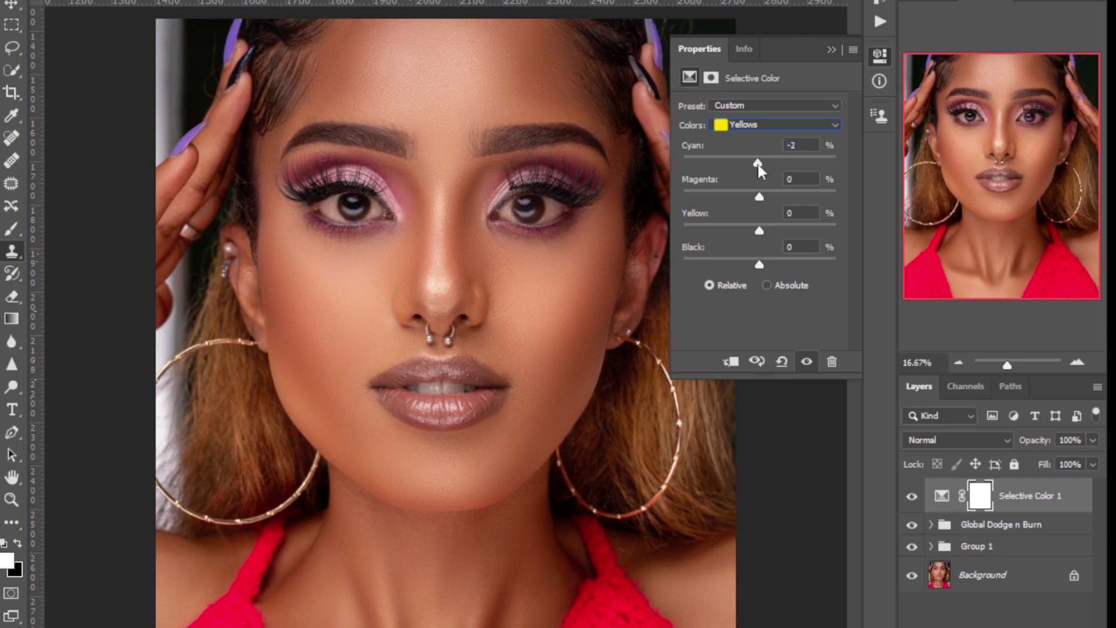
{"action": "left_click_drag", "start_coordinate": [757, 165], "coordinate": [748, 168]}
{"action": "left_click", "coordinate": [773, 126]}
{"action": "left_click", "coordinate": [734, 250]}
{"action": "left_click_drag", "start_coordinate": [759, 264], "coordinate": [762, 265]}
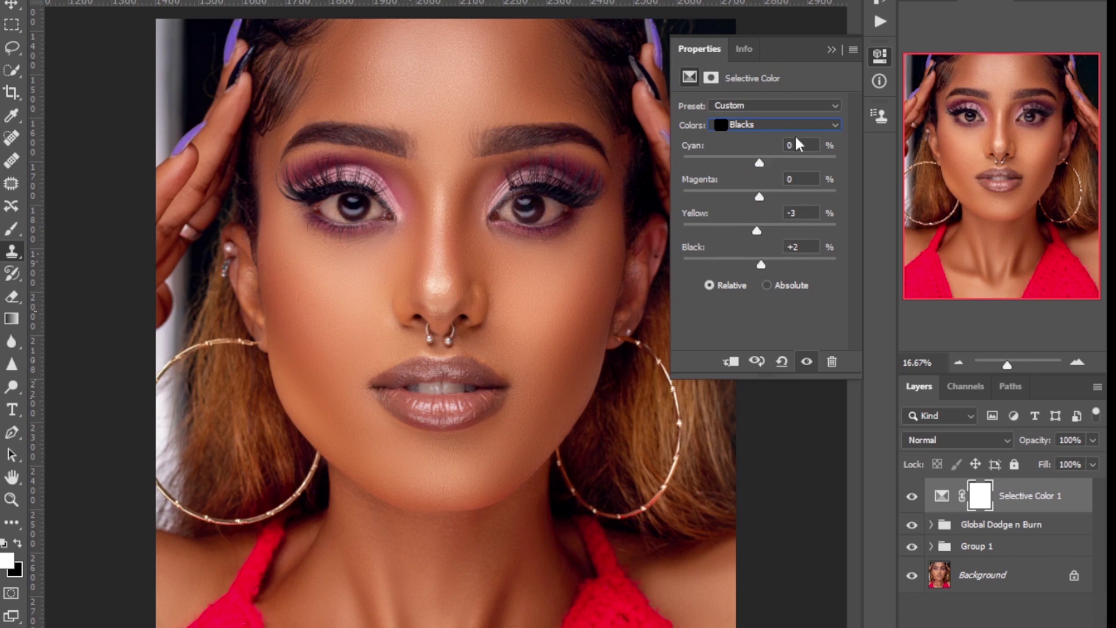
Add a Photo Filter adjustment using Cooling Filter (82) at 12% density and compare the image with and without it
{"action": "left_click", "coordinate": [1005, 627]}
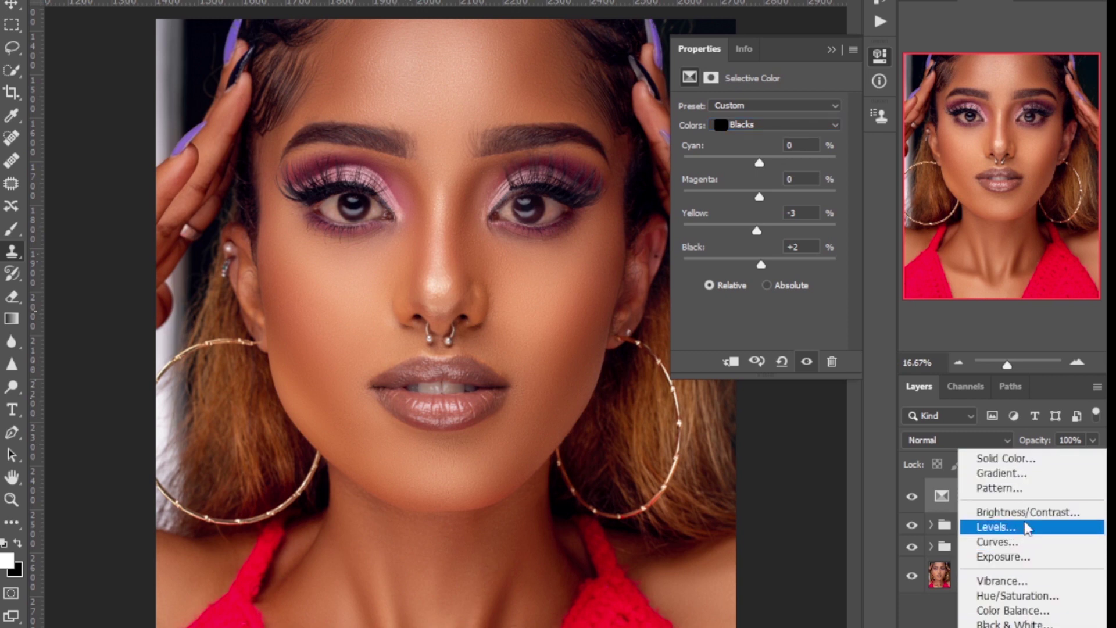
{"action": "left_click", "coordinate": [1012, 618]}
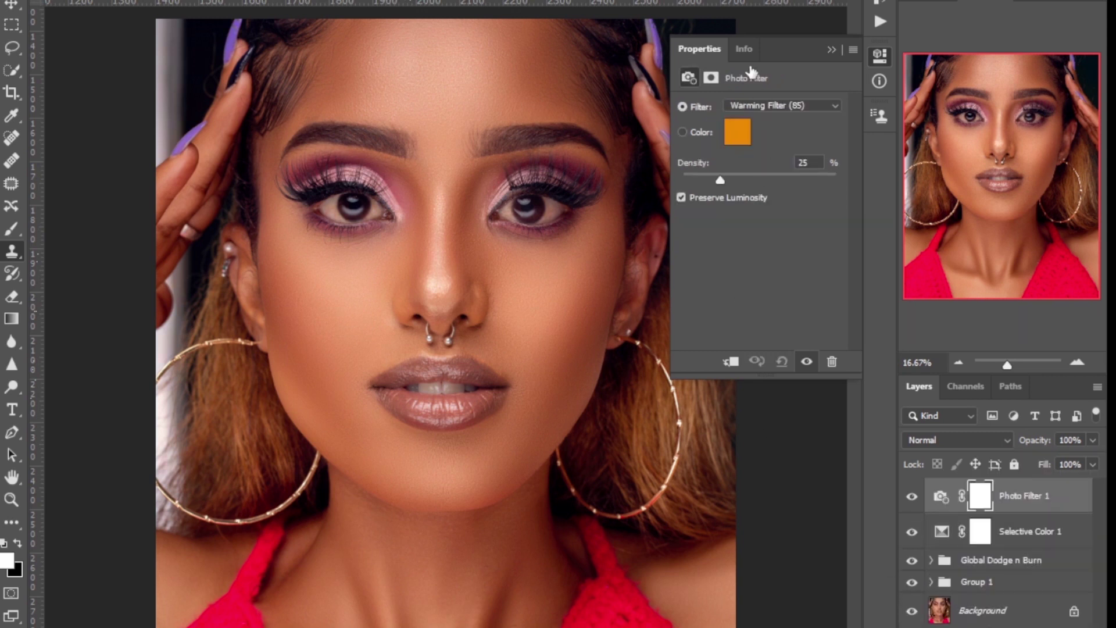
{"action": "left_click", "coordinate": [763, 104]}
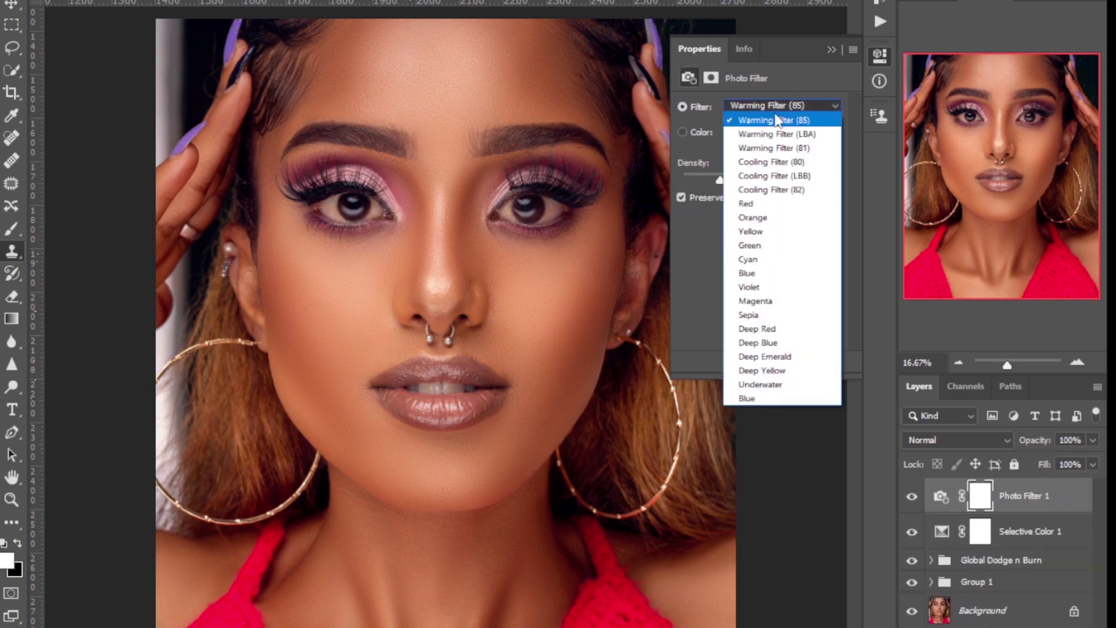
{"action": "left_click", "coordinate": [776, 190]}
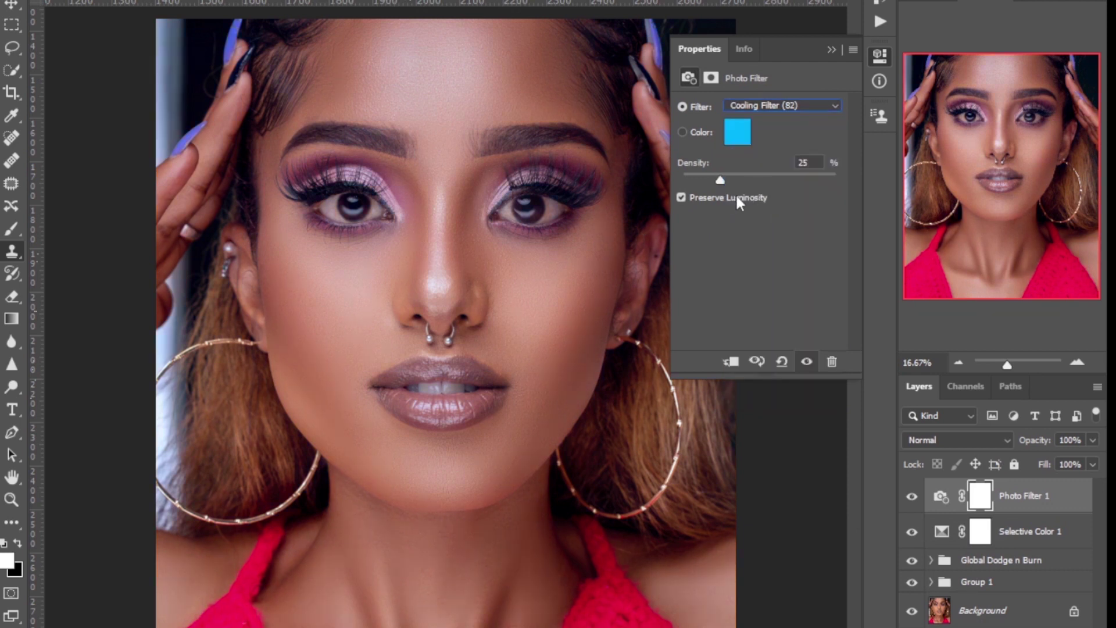
{"action": "left_click_drag", "start_coordinate": [717, 184], "coordinate": [711, 185]}
{"action": "left_click_drag", "start_coordinate": [697, 183], "coordinate": [698, 183]}
{"action": "left_click", "coordinate": [831, 51]}
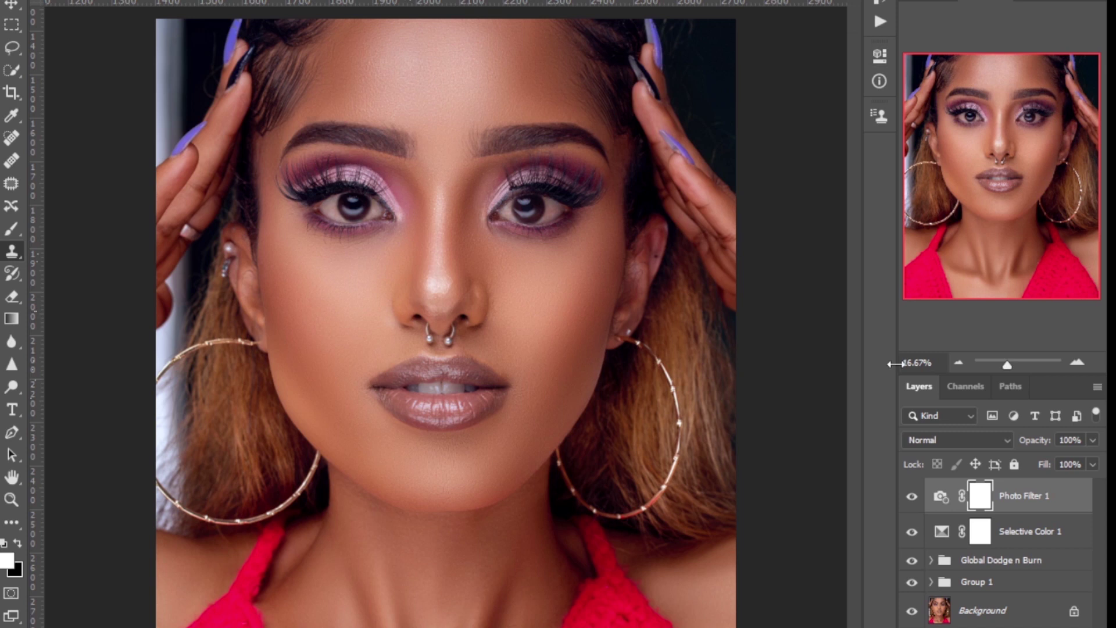
{"action": "left_click", "coordinate": [912, 496]}
{"action": "left_click", "coordinate": [914, 497]}
Group the Photo Filter and Selective Color adjustment layers and hide the new group
{"action": "left_click", "coordinate": [1004, 544], "text": "shift"}
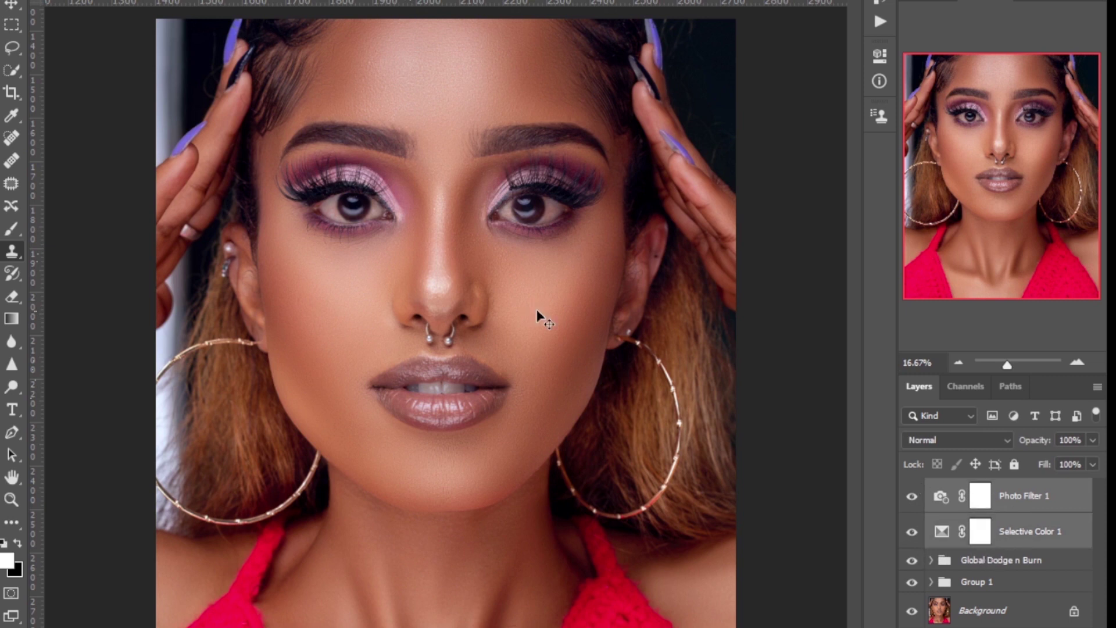
{"action": "key", "text": "ctrl+g"}
{"action": "left_click", "coordinate": [912, 488]}
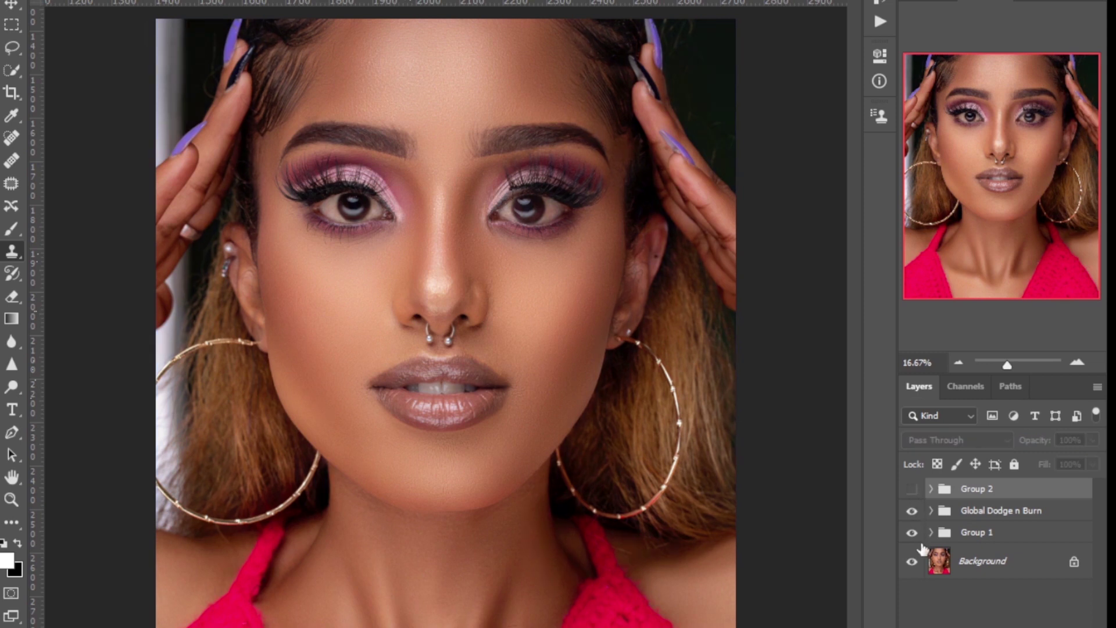
Add a Color Lookup adjustment above the hidden Group 2 and load lut 4.CUBE as its 3D LUT
{"action": "left_click", "coordinate": [1003, 627]}
{"action": "left_click", "coordinate": [996, 627]}
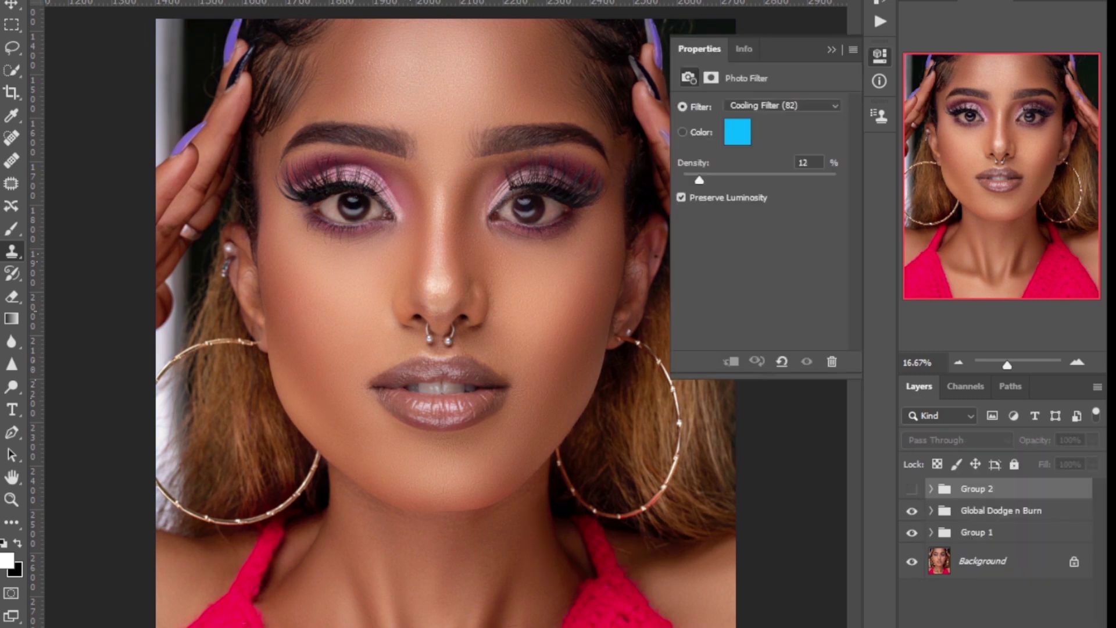
{"action": "left_click", "coordinate": [779, 110]}
{"action": "left_click", "coordinate": [787, 133]}
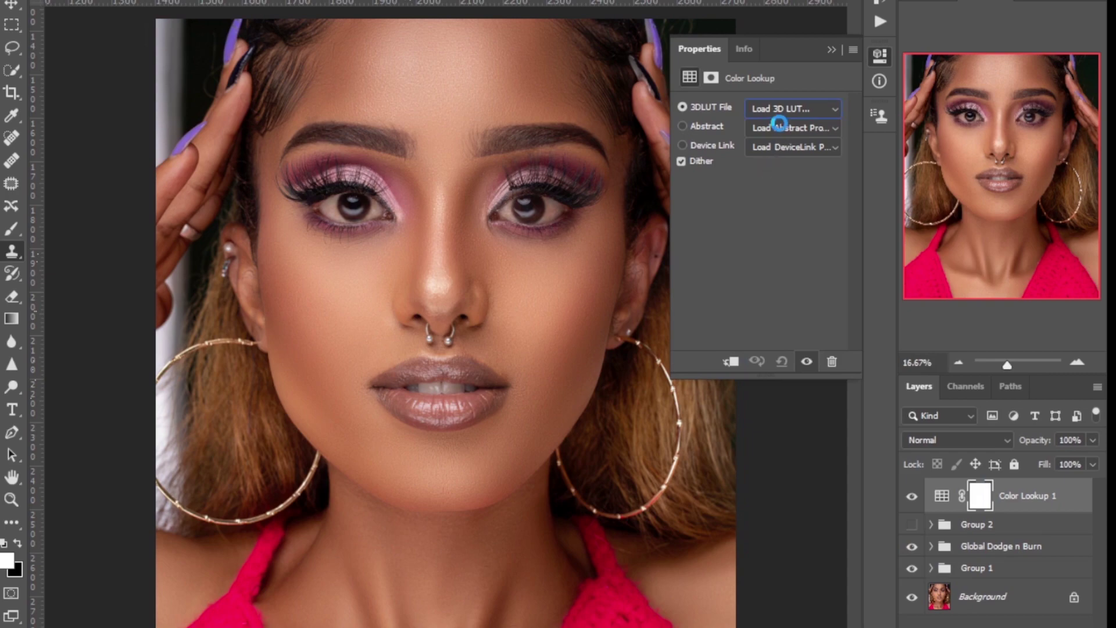
{"action": "left_click", "coordinate": [779, 112]}
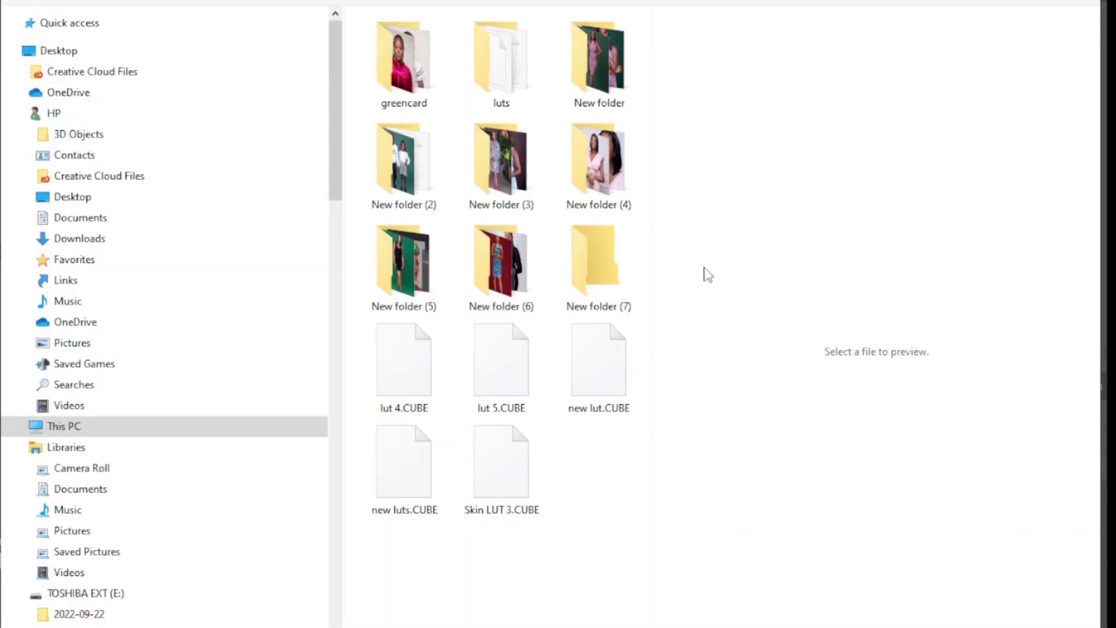
{"action": "double_click", "coordinate": [451, 369]}
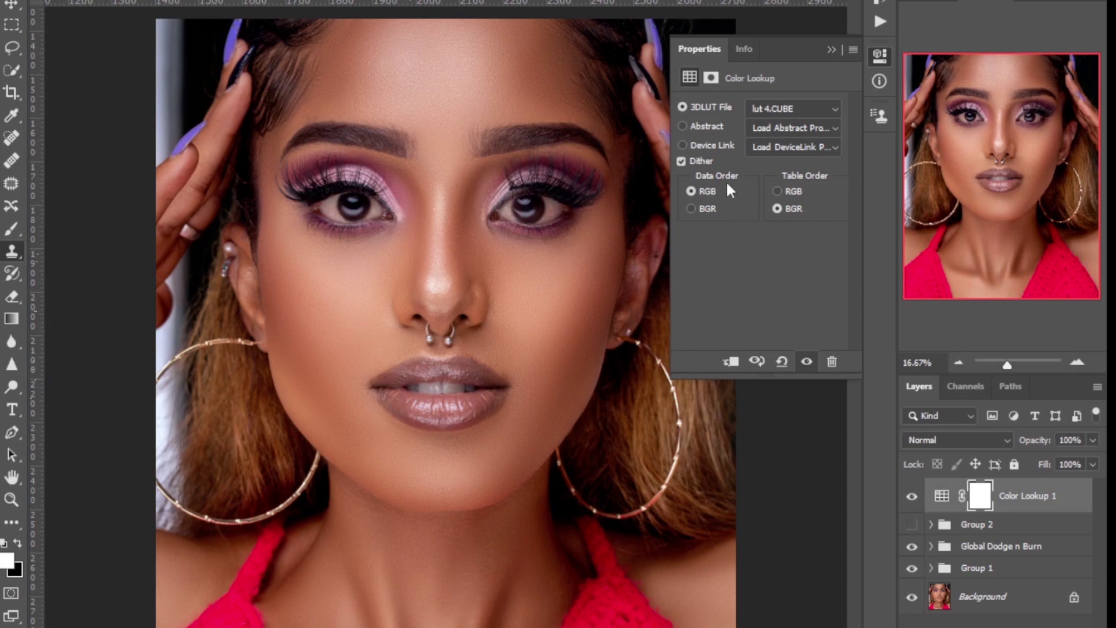
{"action": "left_click", "coordinate": [880, 55]}
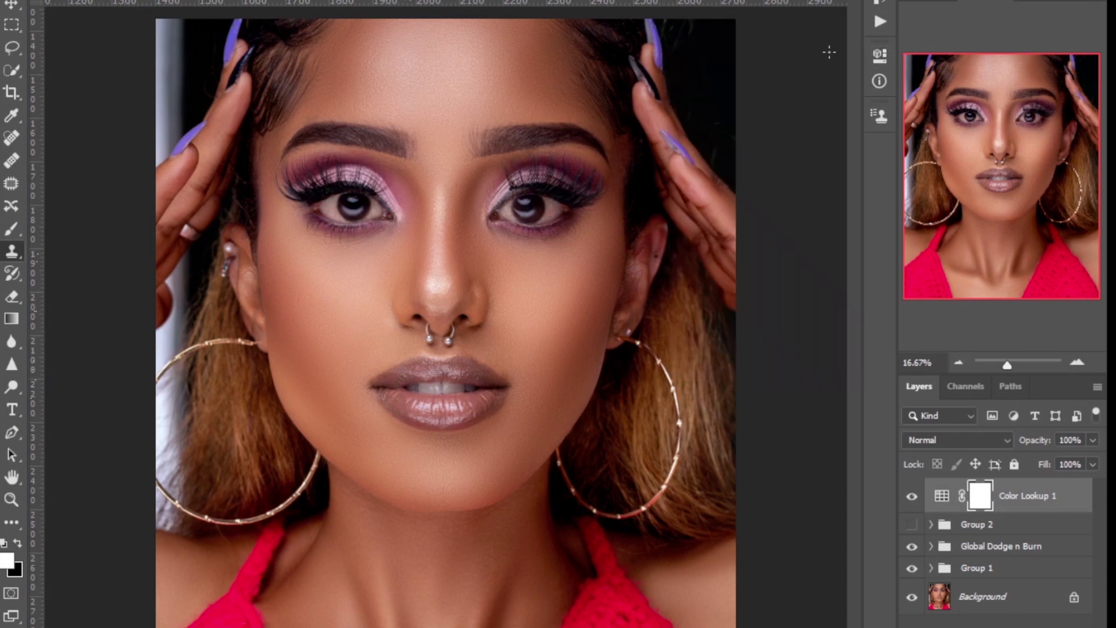
Compare the Color Lookup 1 grade with the Group 2 grade and examine the lips, skin and eyes up close
{"action": "left_click", "coordinate": [912, 496]}
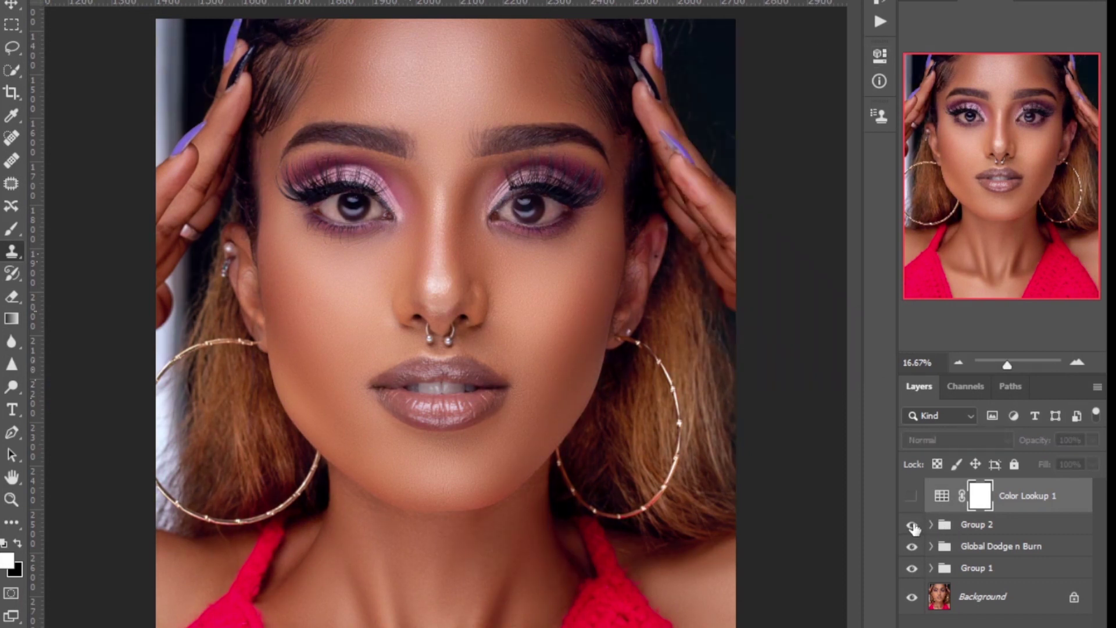
{"action": "left_click", "coordinate": [913, 525]}
{"action": "left_click", "coordinate": [911, 495]}
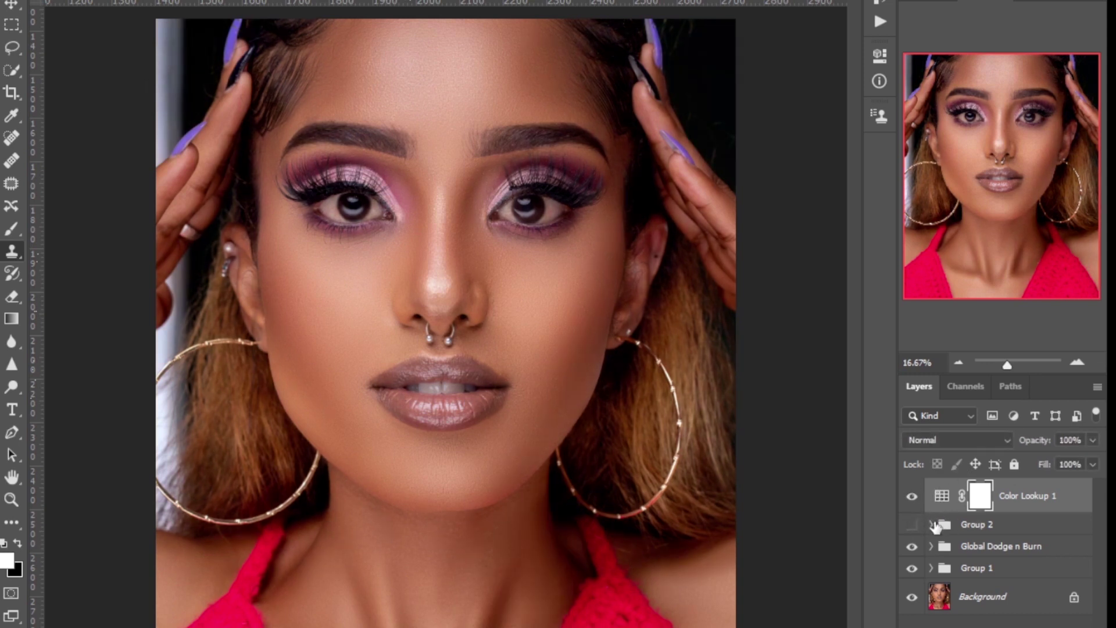
{"action": "left_click", "coordinate": [912, 497]}
{"action": "left_click", "coordinate": [913, 497]}
{"action": "key", "text": "ctrl+plus"}
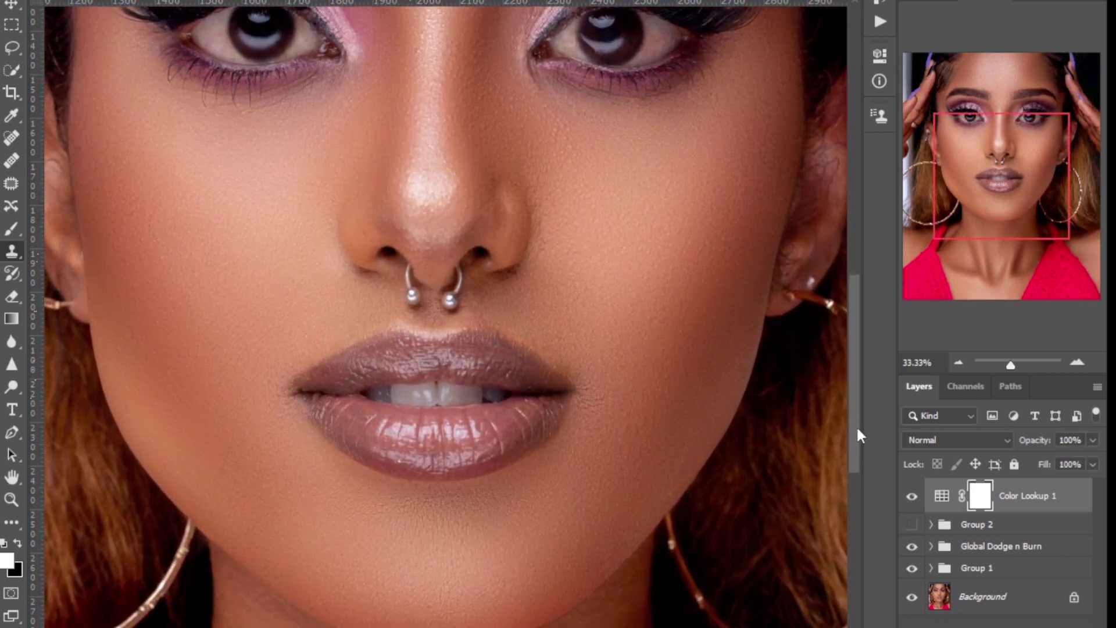
{"action": "left_click_drag", "start_coordinate": [858, 429], "coordinate": [848, 340]}
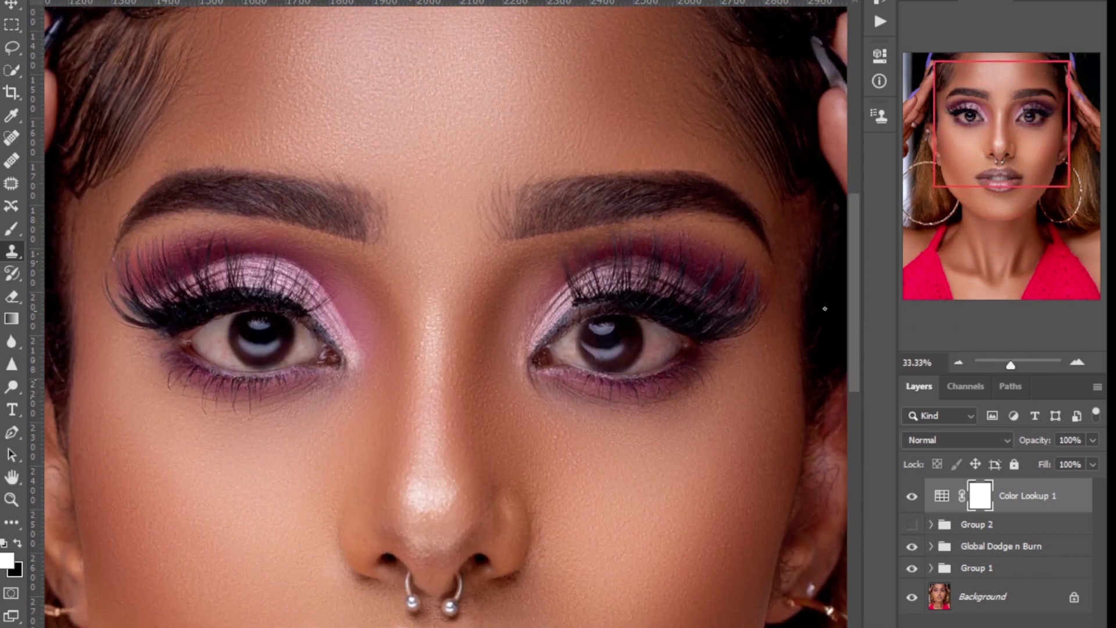
{"action": "key", "text": "ctrl+minus"}
{"action": "key", "text": "ctrl+minus"}
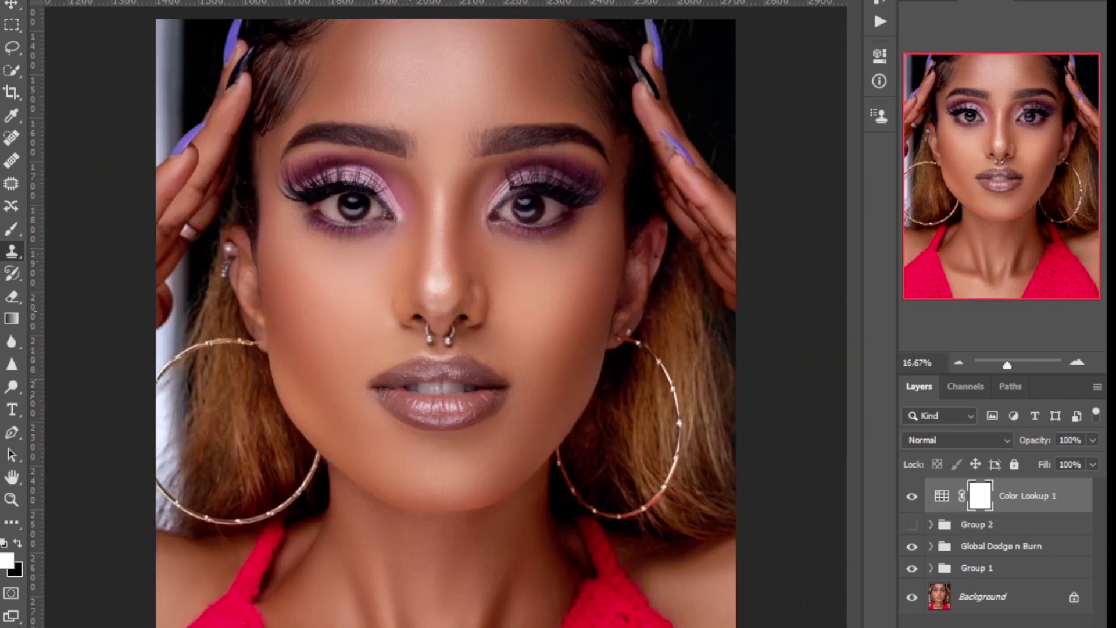
Add a Color Balance adjustment above Color Lookup 1 and fine-tune the Cyan–Red and Yellow–Blue balance of the midtones
{"action": "left_click", "coordinate": [1015, 625]}
{"action": "left_click", "coordinate": [1004, 606]}
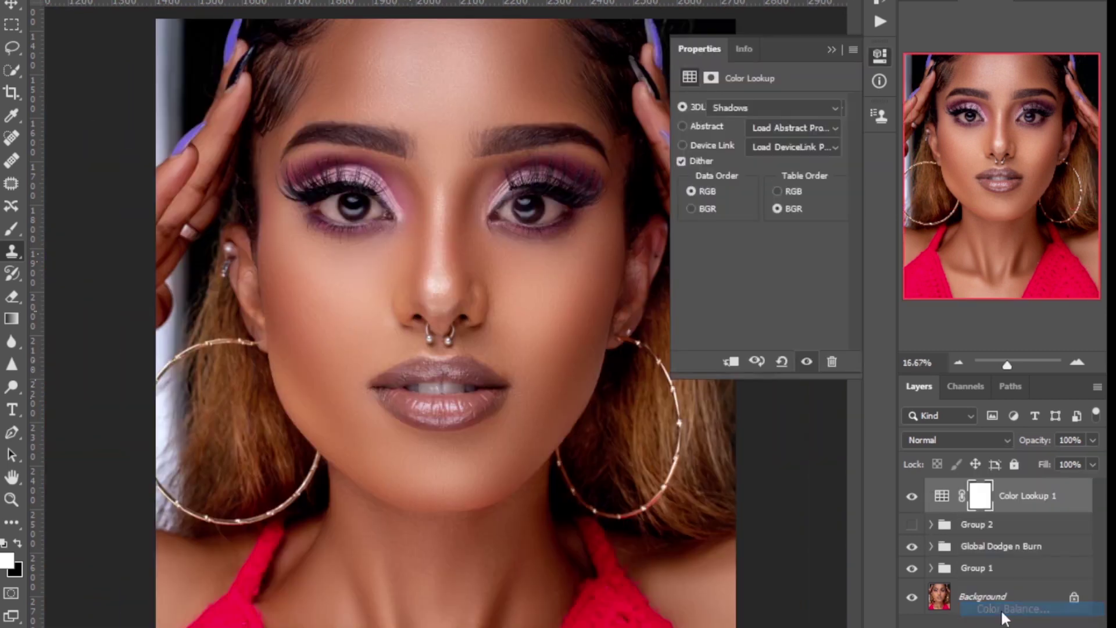
{"action": "left_click_drag", "start_coordinate": [735, 203], "coordinate": [733, 204]}
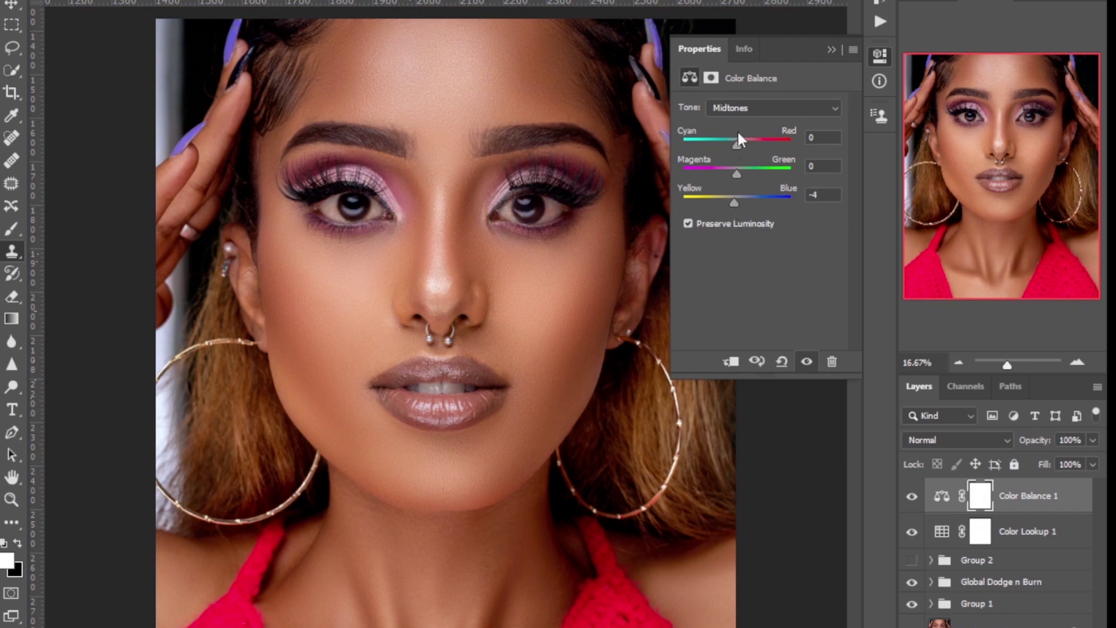
{"action": "left_click_drag", "start_coordinate": [736, 149], "coordinate": [737, 144]}
{"action": "left_click_drag", "start_coordinate": [734, 144], "coordinate": [739, 145]}
{"action": "left_click_drag", "start_coordinate": [733, 203], "coordinate": [736, 204]}
{"action": "left_click", "coordinate": [833, 50]}
Add a second Color Lookup adjustment above Color Balance 1 and load Skin LUT 3.CUBE from the 5-Premium-Skin-LUTs folder inside luts
{"action": "left_click", "coordinate": [966, 625]}
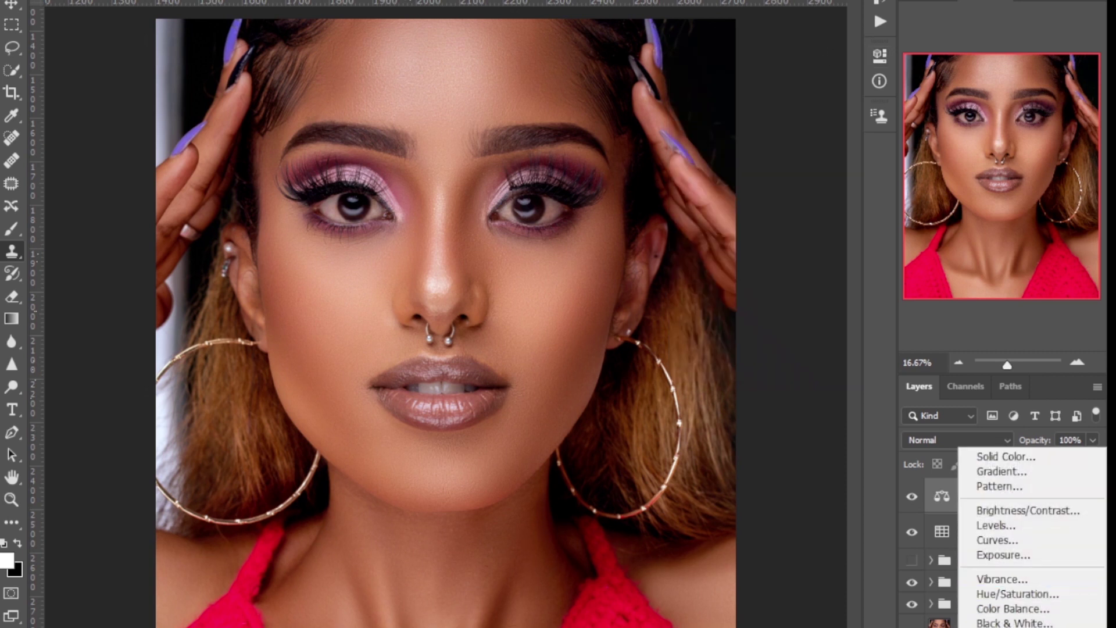
{"action": "left_click", "coordinate": [1005, 626]}
{"action": "left_click", "coordinate": [791, 109]}
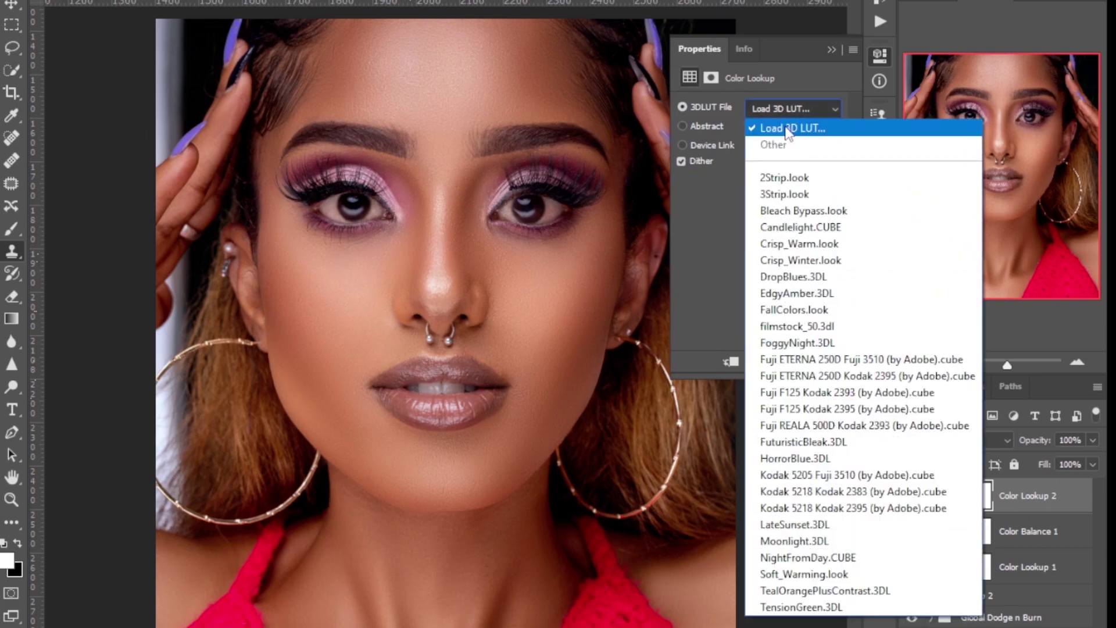
{"action": "left_click", "coordinate": [788, 129]}
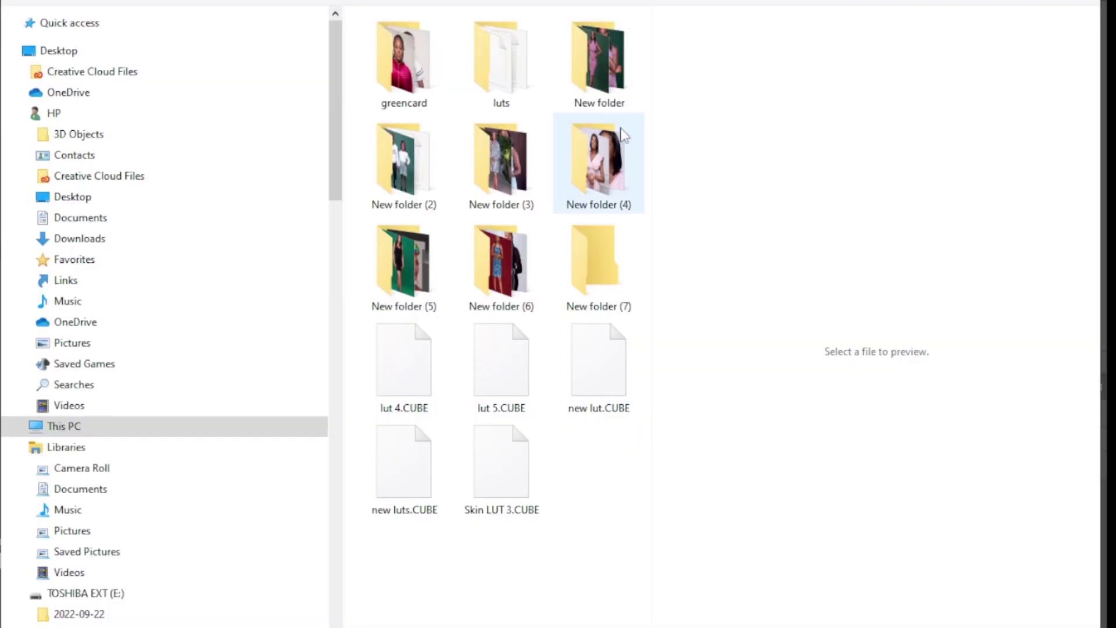
{"action": "left_click", "coordinate": [510, 88]}
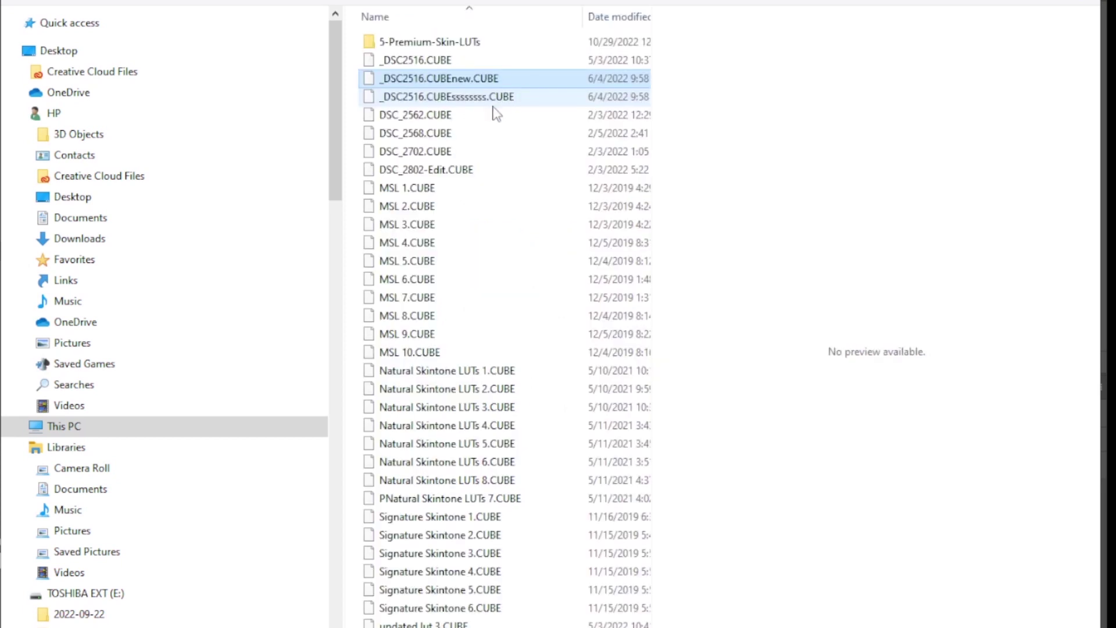
{"action": "double_click", "coordinate": [462, 42]}
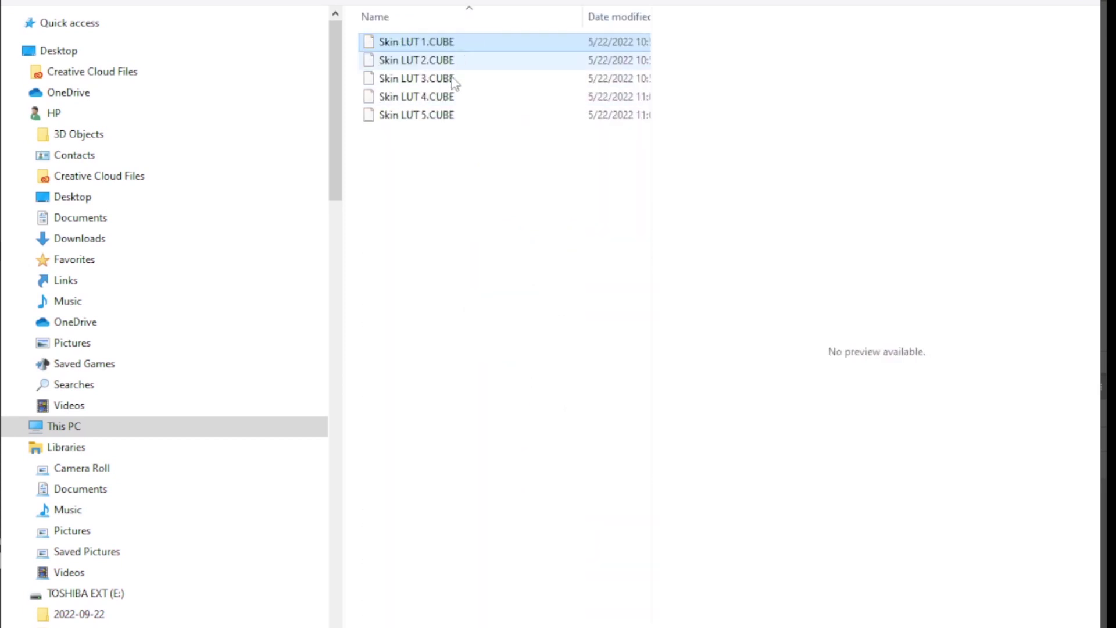
{"action": "left_click", "coordinate": [455, 81]}
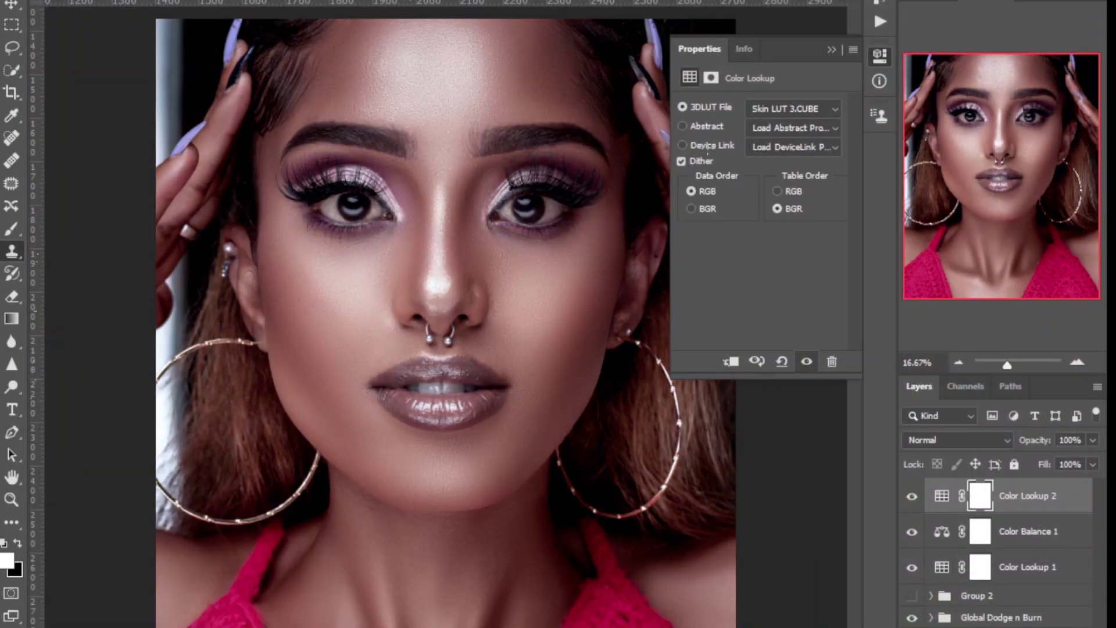
{"action": "left_click", "coordinate": [831, 49]}
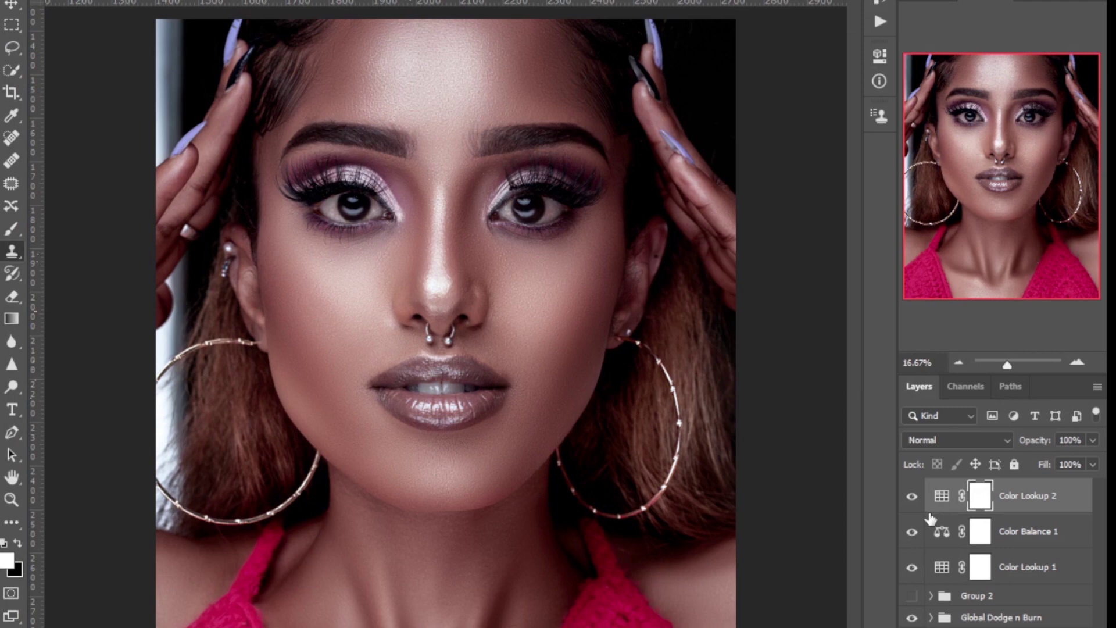
Compare the portrait with and without Color Lookup 2 and try lowering that layer's opacity to 13%
{"action": "left_click", "coordinate": [912, 499]}
{"action": "left_click", "coordinate": [912, 498]}
{"action": "left_click", "coordinate": [1093, 441]}
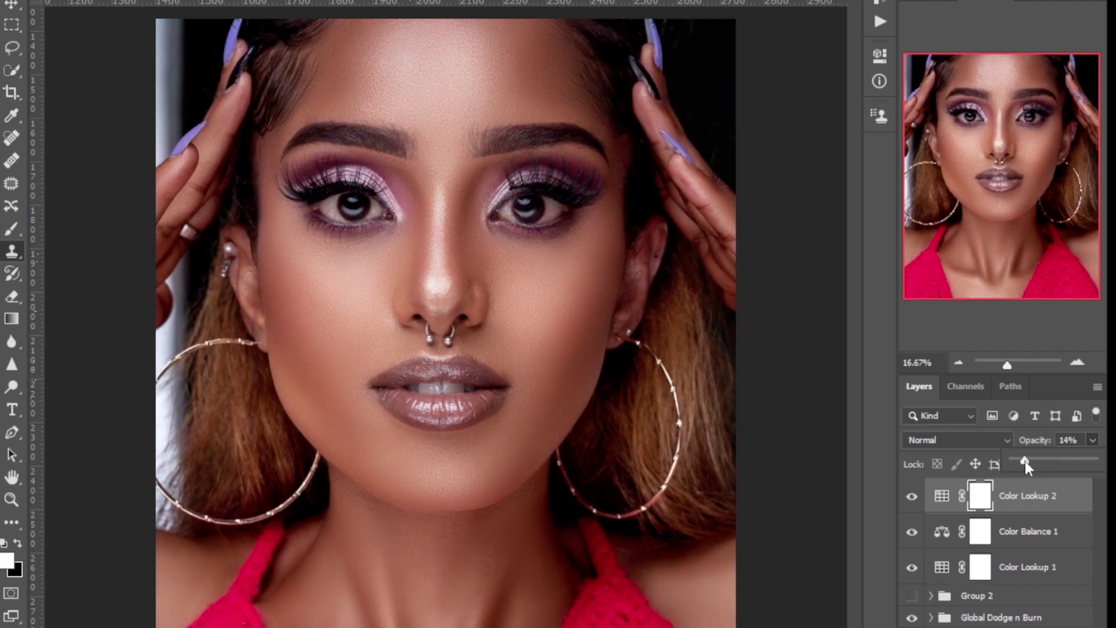
{"action": "left_click_drag", "start_coordinate": [1024, 462], "coordinate": [1024, 479]}
{"action": "left_click", "coordinate": [919, 498]}
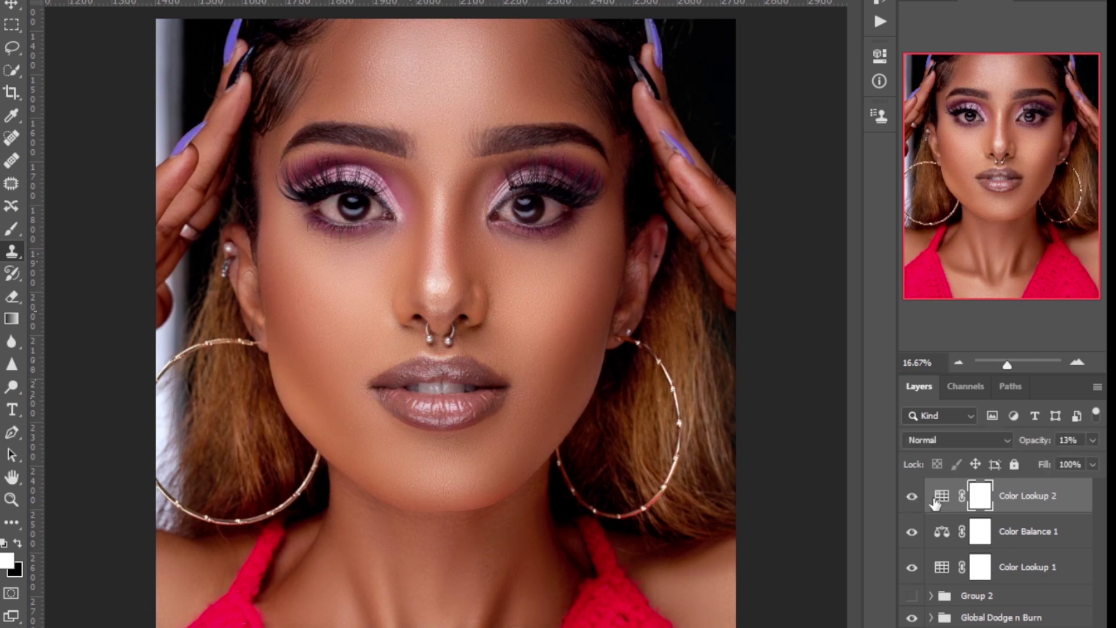
{"action": "left_click", "coordinate": [1093, 440]}
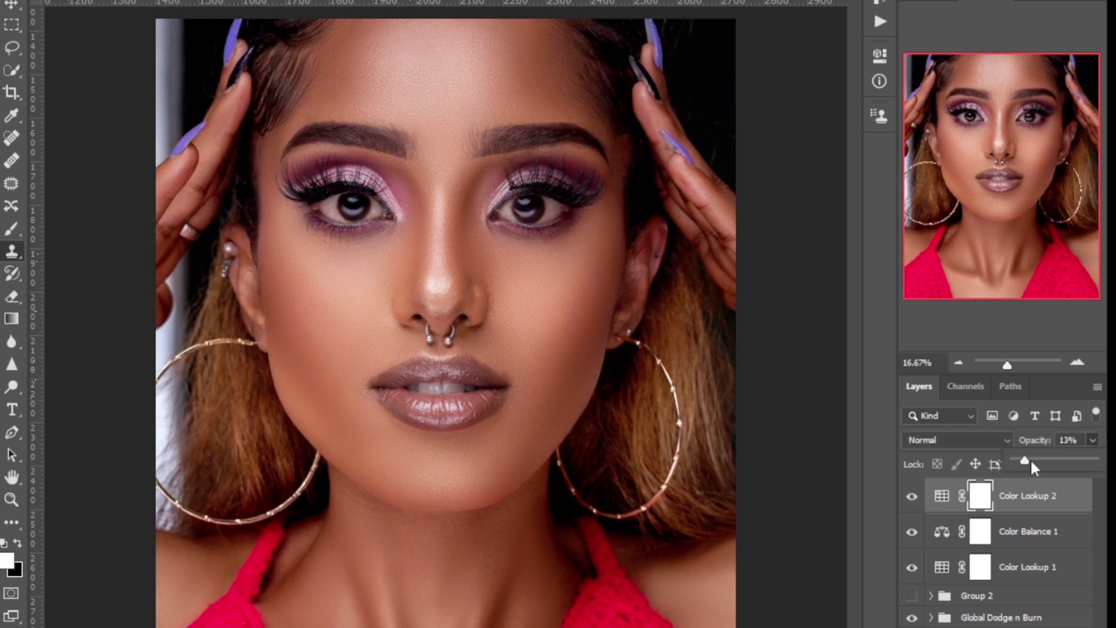
Select Color Lookup 1 and compare the portrait with and without its grade
{"action": "left_click", "coordinate": [1029, 526]}
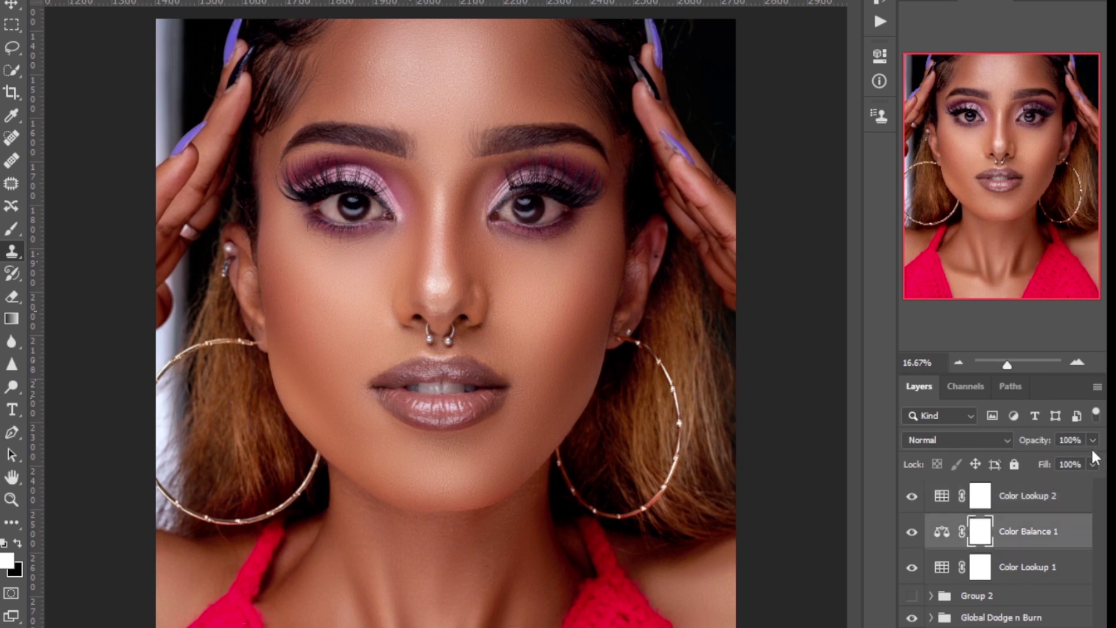
{"action": "left_click", "coordinate": [1009, 565]}
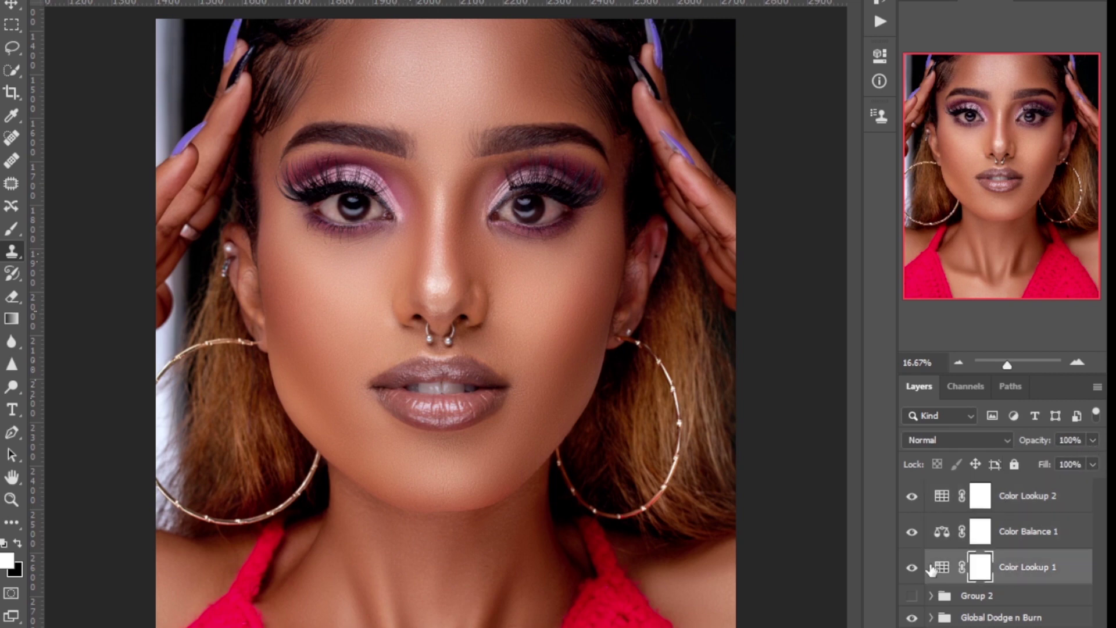
{"action": "left_click", "coordinate": [913, 568]}
{"action": "left_click", "coordinate": [913, 569]}
{"action": "left_click", "coordinate": [913, 570]}
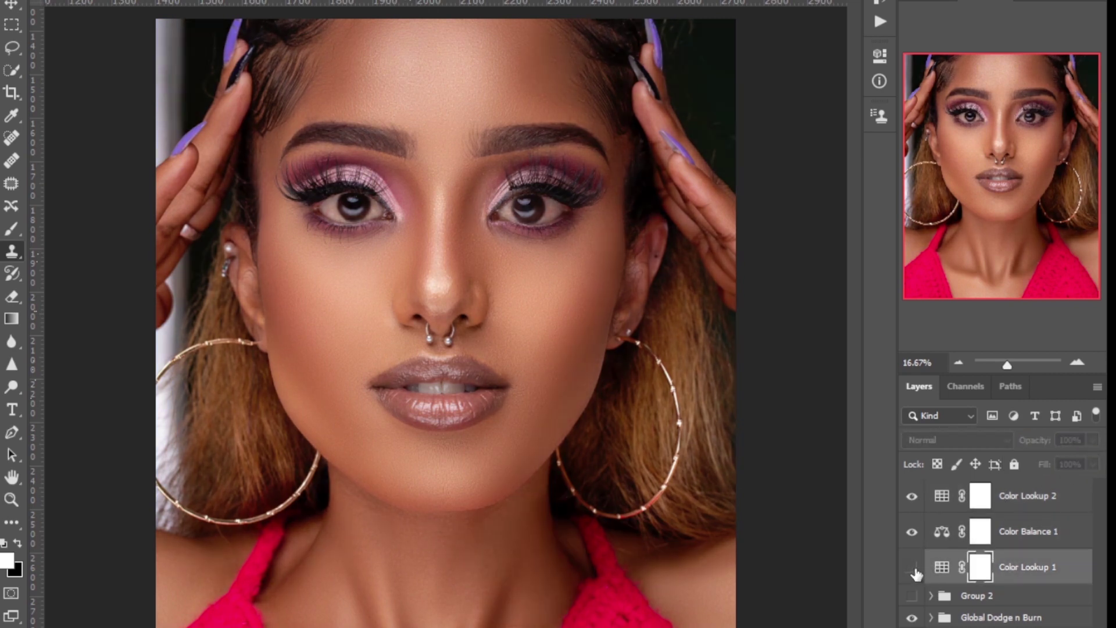
{"action": "left_click", "coordinate": [913, 570]}
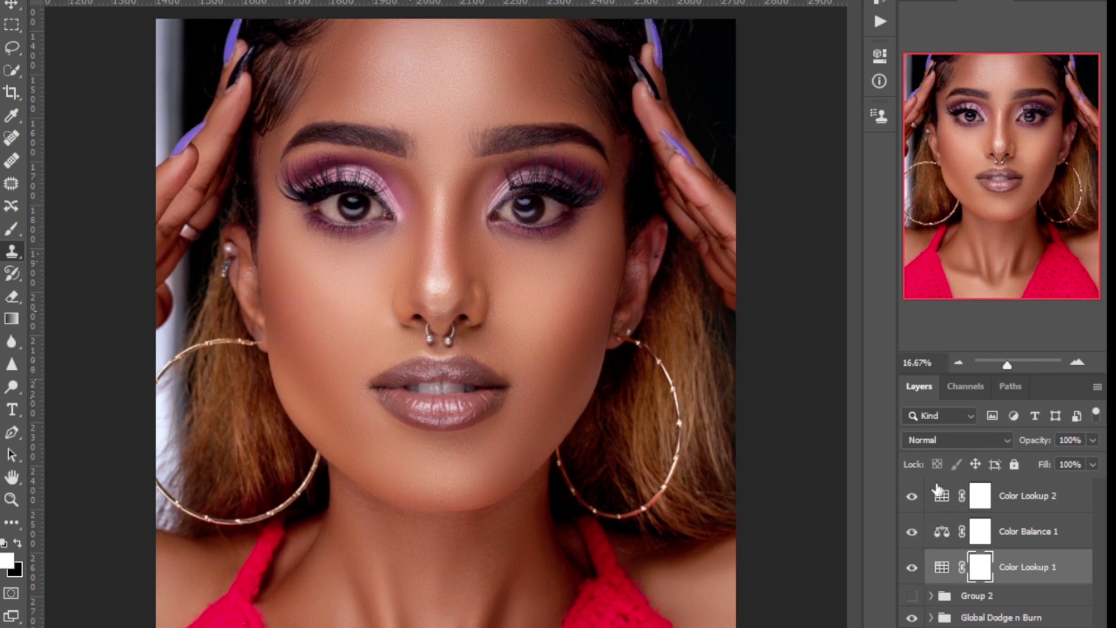
Set Color Lookup 2's opacity to 11% and add a Vibrance adjustment above it with Vibrance at +10
{"action": "left_click", "coordinate": [973, 511]}
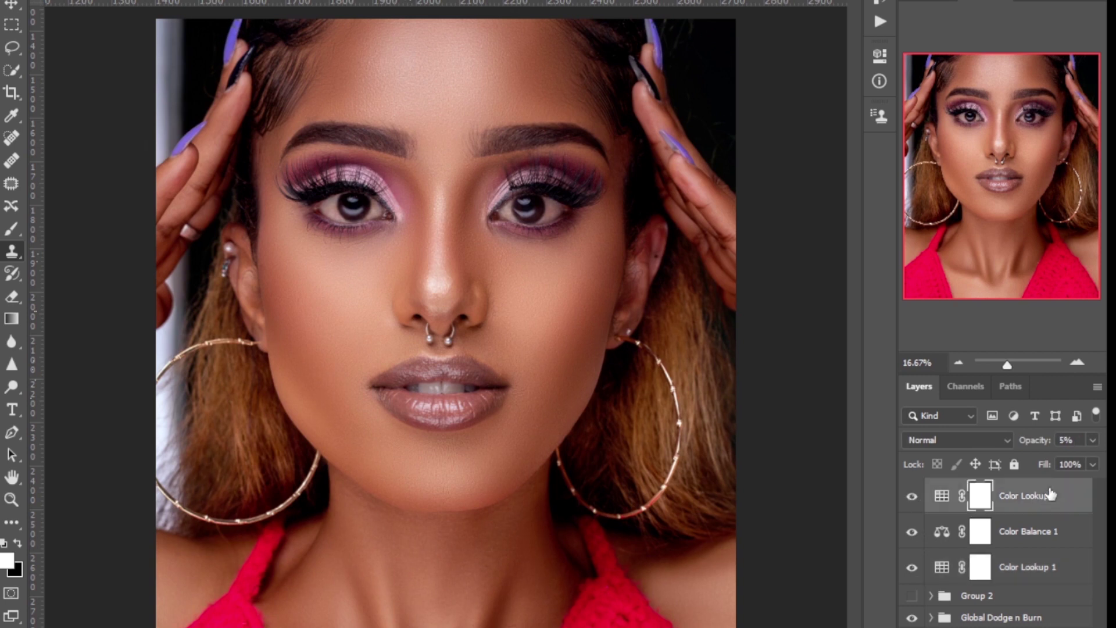
{"action": "left_click_drag", "start_coordinate": [1093, 440], "coordinate": [1024, 465]}
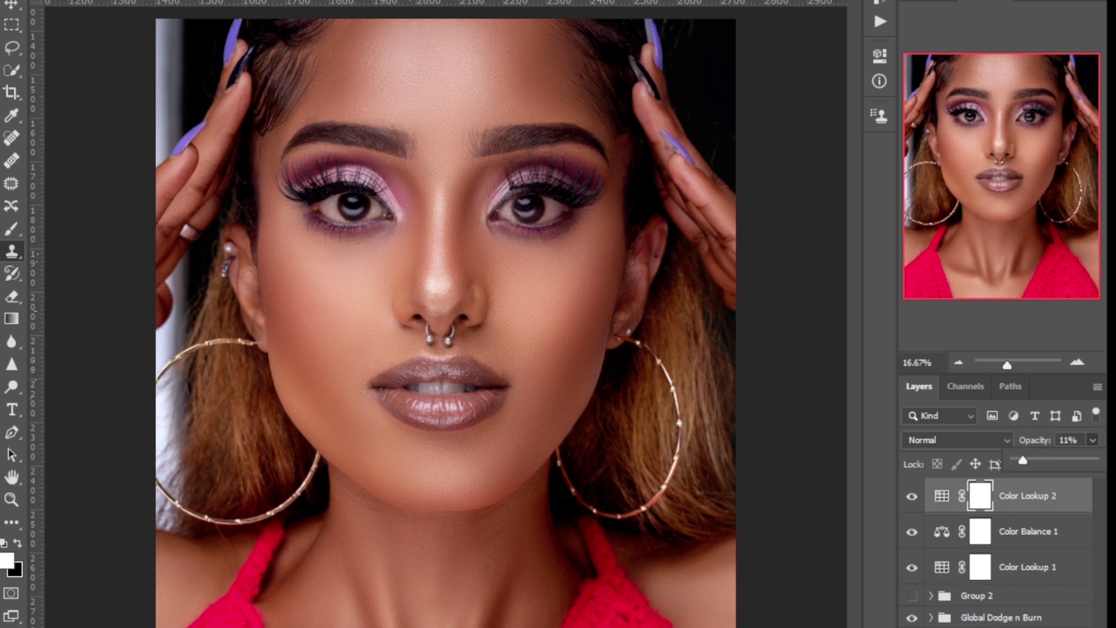
{"action": "left_click", "coordinate": [1012, 627]}
{"action": "left_click", "coordinate": [1002, 572]}
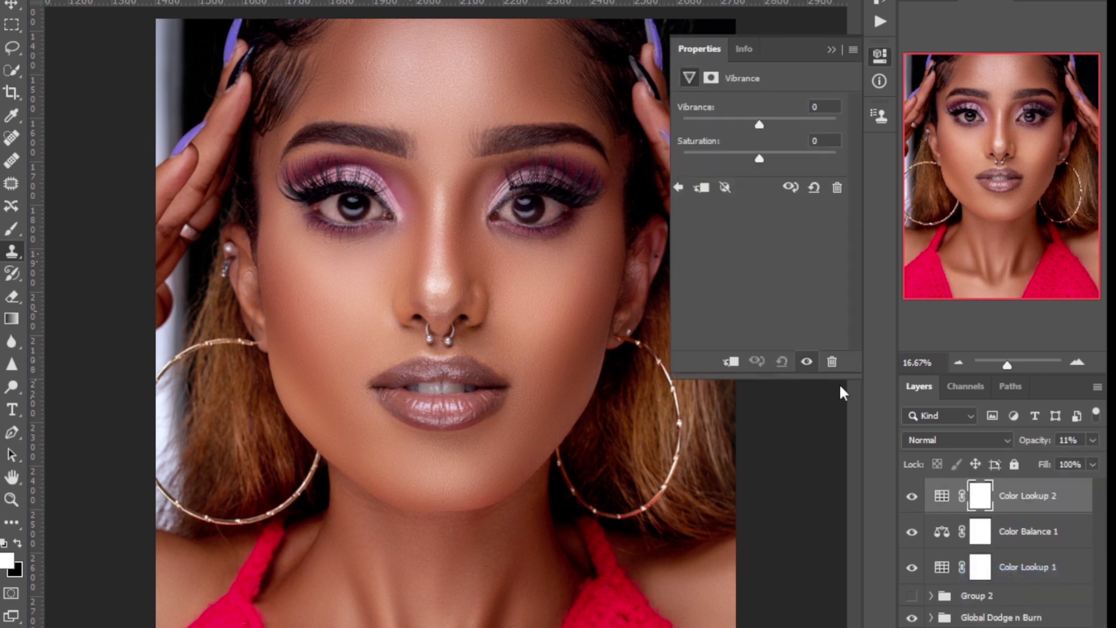
{"action": "left_click_drag", "start_coordinate": [767, 125], "coordinate": [771, 127]}
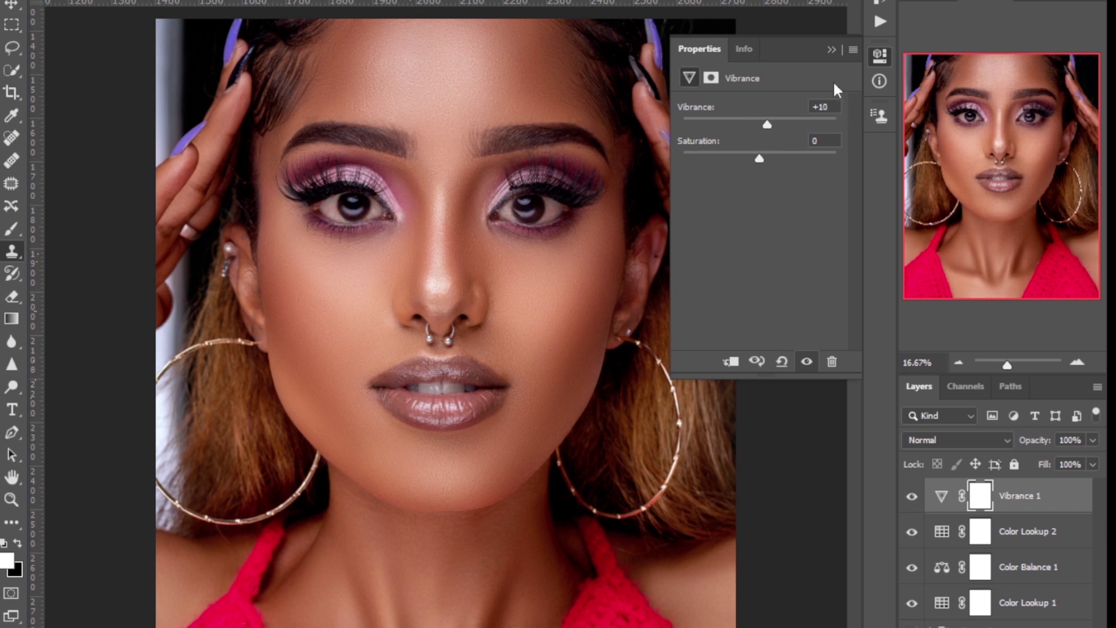
{"action": "left_click", "coordinate": [831, 49]}
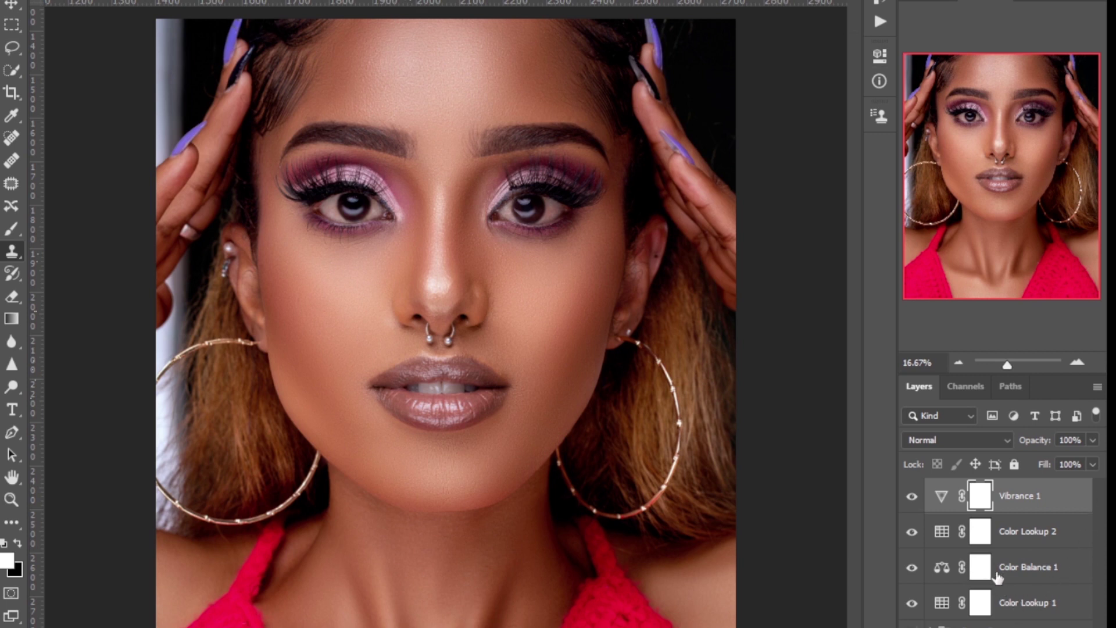
Delete the hidden Group 2 and group Vibrance 1, Color Lookup 2, Color Balance 1 and Color Lookup 1 together
{"action": "left_click", "coordinate": [1011, 624]}
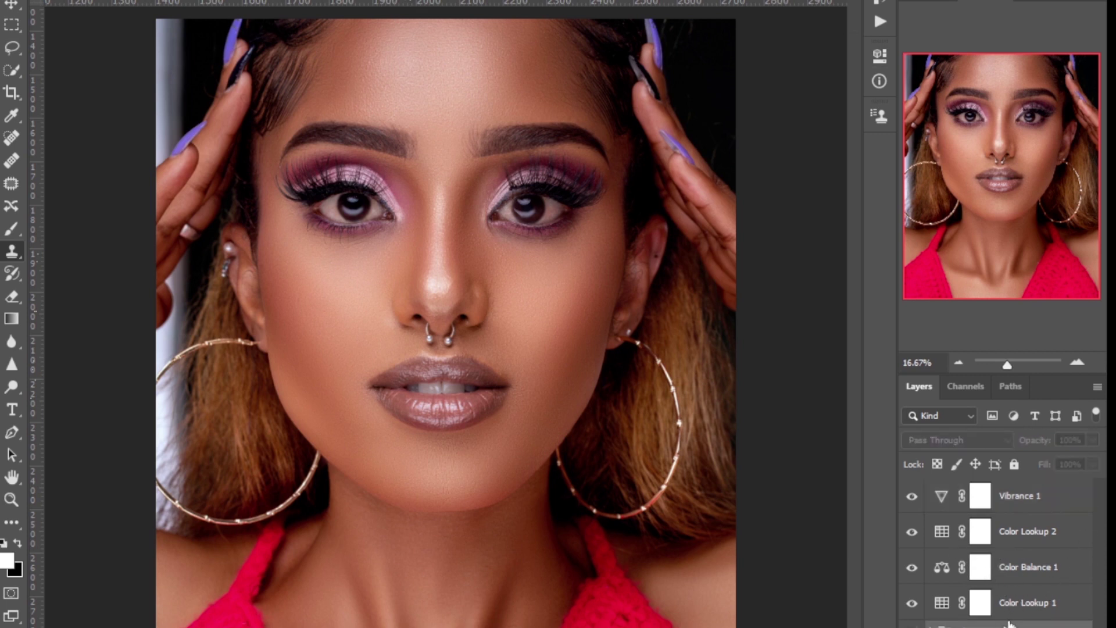
{"action": "left_click", "coordinate": [1012, 500]}
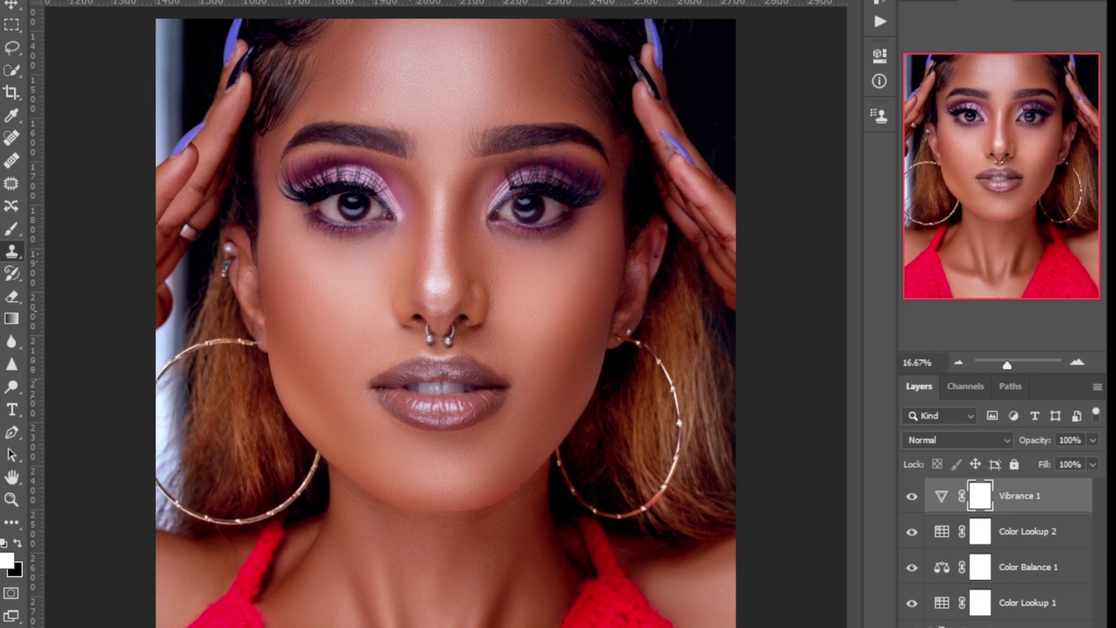
{"action": "left_click", "coordinate": [1012, 625]}
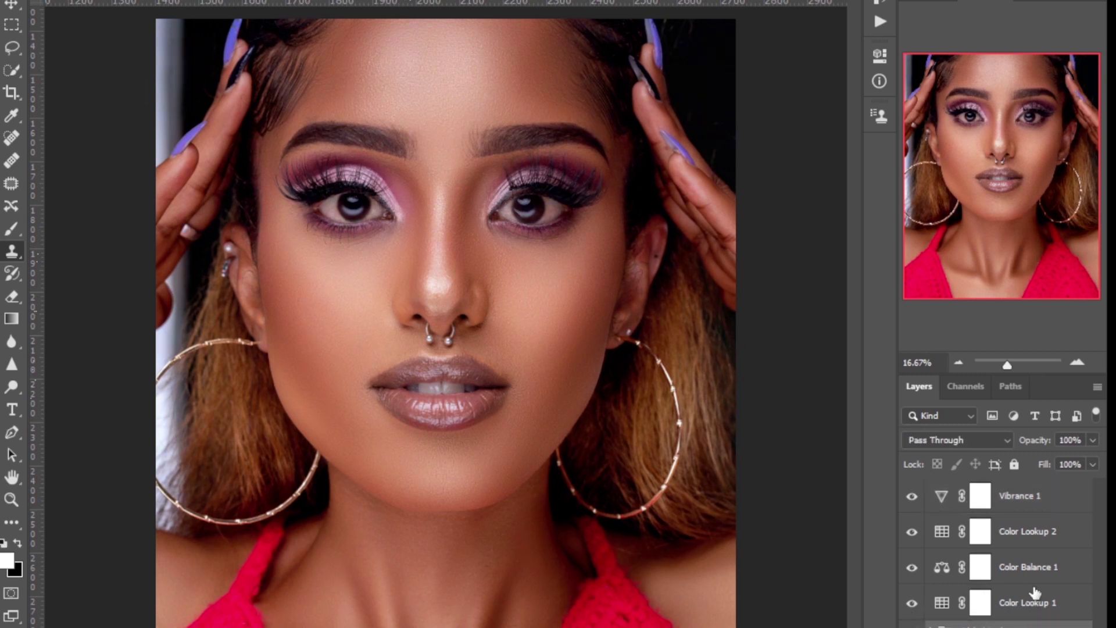
{"action": "left_click", "coordinate": [1024, 500], "text": "shift"}
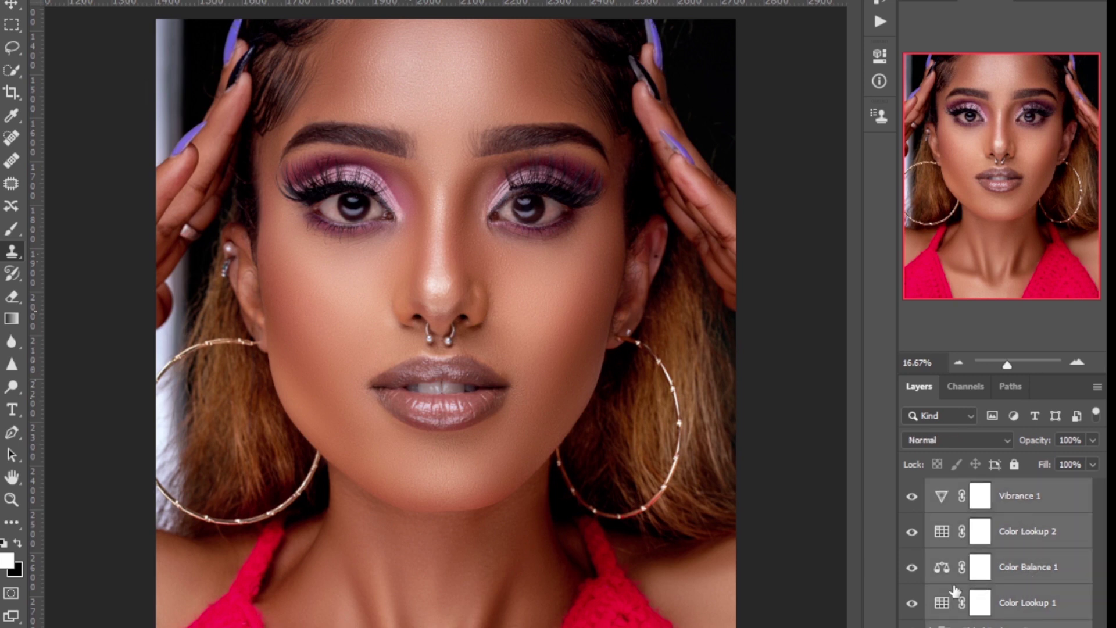
{"action": "left_click", "coordinate": [1025, 613]}
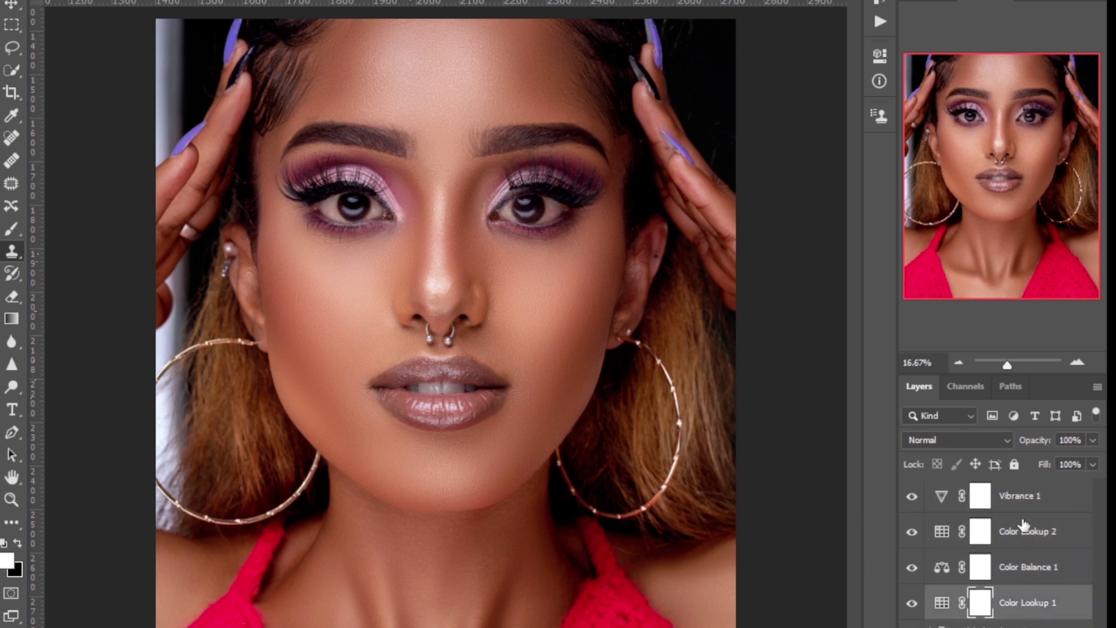
{"action": "left_click", "coordinate": [995, 508], "text": "shift"}
{"action": "key", "text": "ctrl+g"}
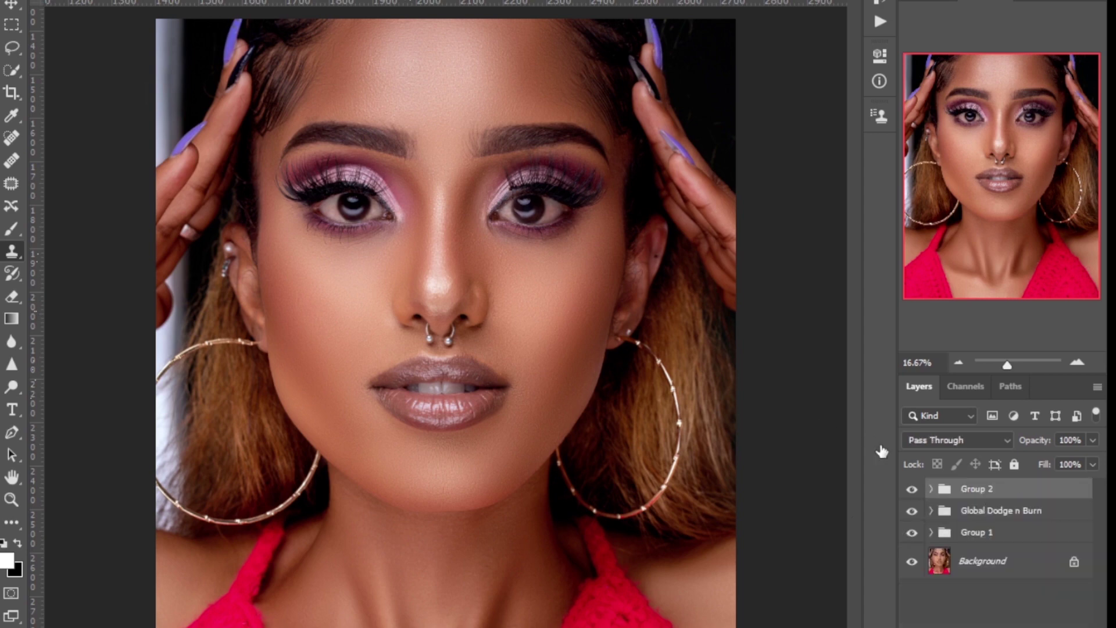
Compare the portrait with and without Group 2, Global Dodge n Burn and Group 1, leaving all three groups visible
{"action": "left_click", "coordinate": [912, 490]}
{"action": "left_click", "coordinate": [913, 490]}
{"action": "left_click", "coordinate": [913, 511]}
{"action": "left_click", "coordinate": [913, 511]}
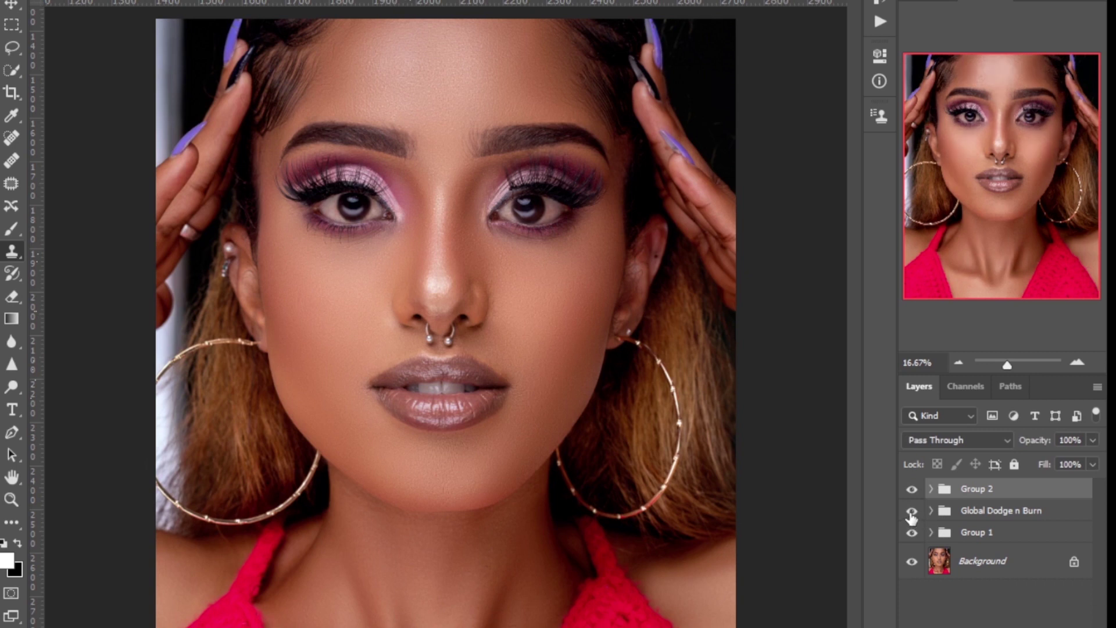
{"action": "left_click", "coordinate": [912, 533]}
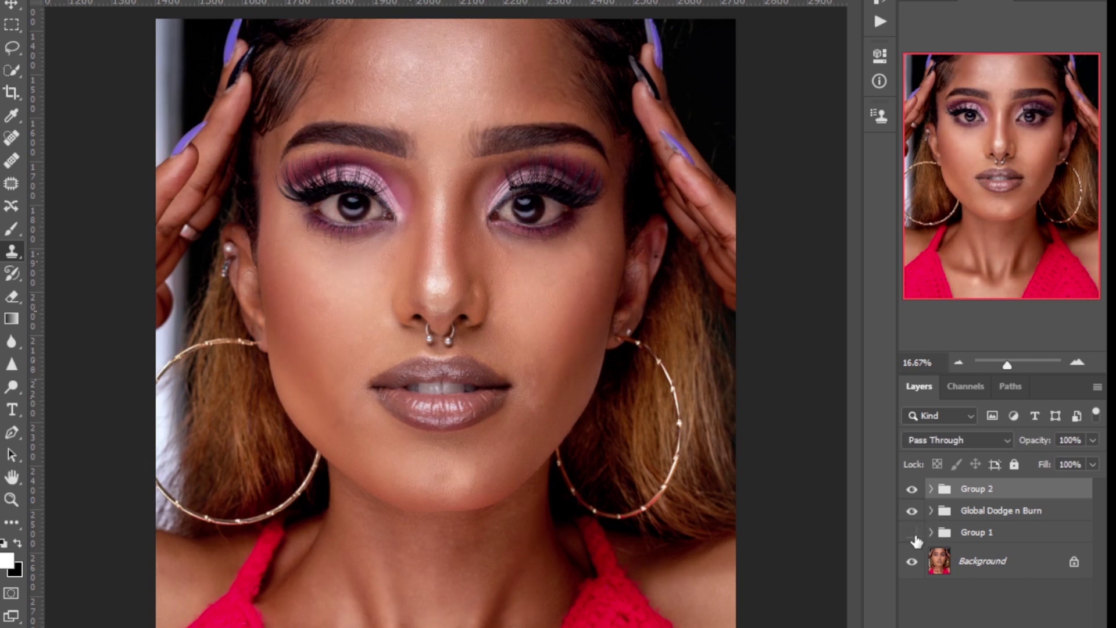
{"action": "left_click", "coordinate": [913, 534]}
{"action": "left_click", "coordinate": [912, 512]}
{"action": "left_click", "coordinate": [913, 495]}
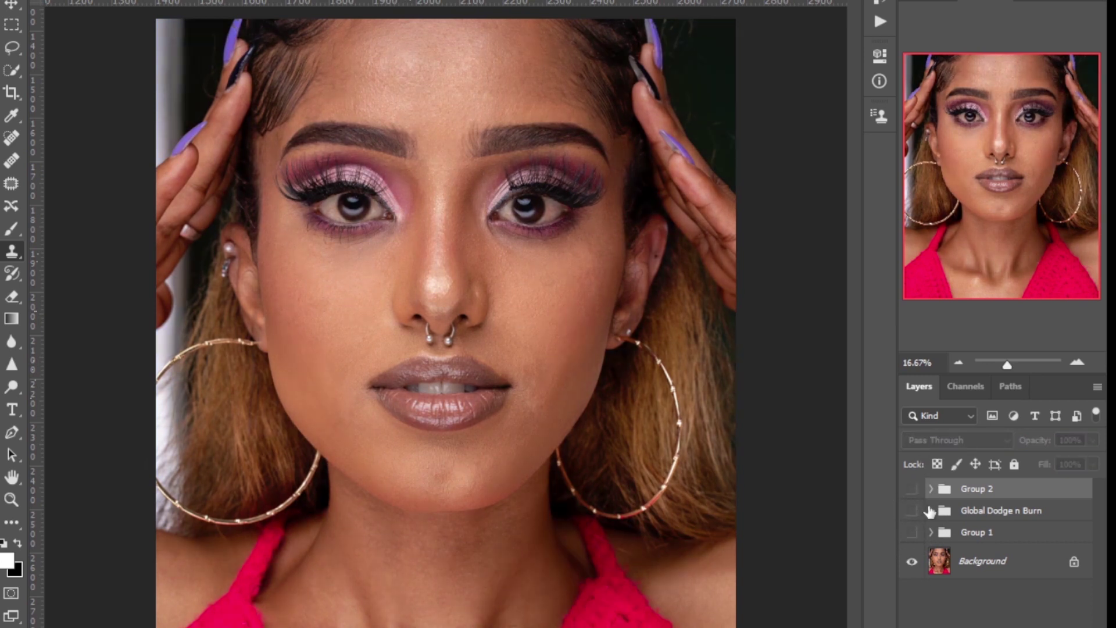
{"action": "left_click", "coordinate": [911, 532]}
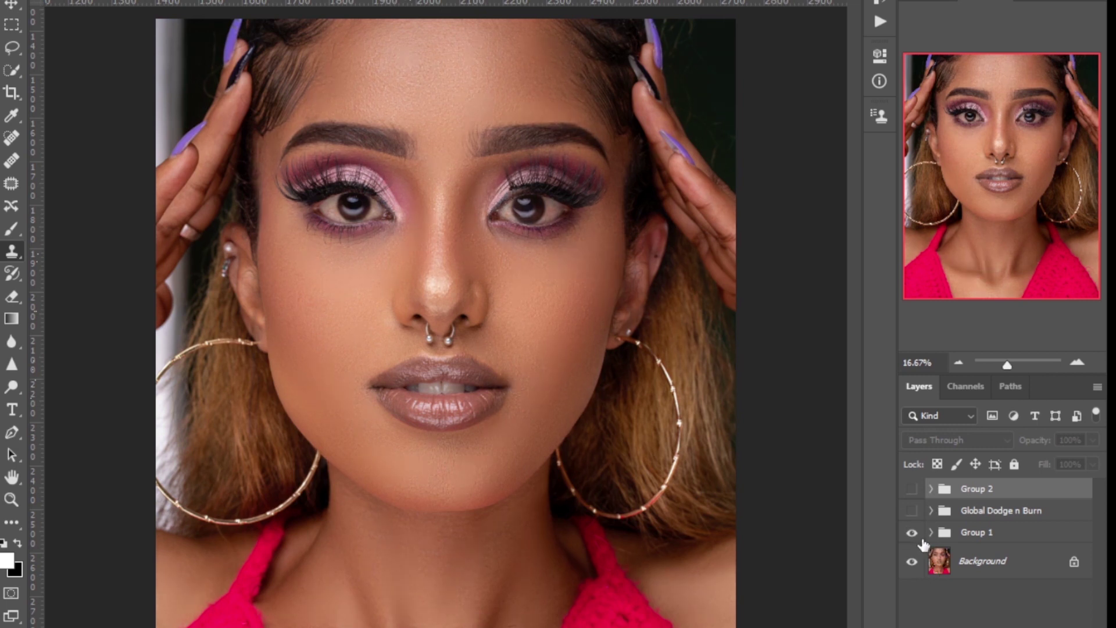
{"action": "left_click", "coordinate": [912, 512]}
{"action": "left_click", "coordinate": [913, 489]}
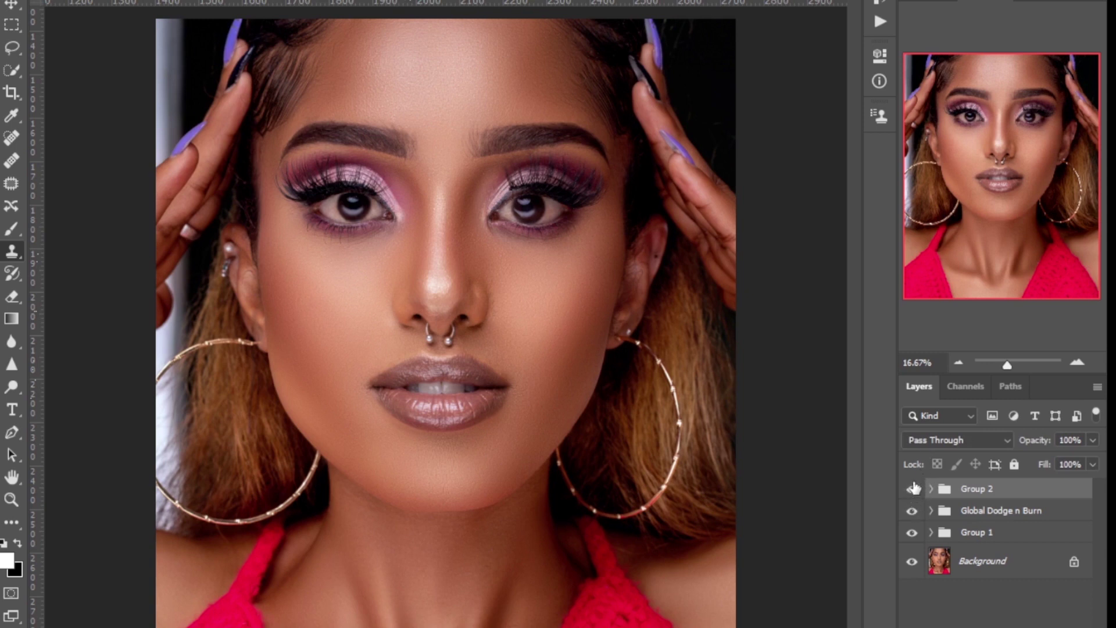
Run the Eyes N Teeth Whitening action above Group 2
{"action": "left_click", "coordinate": [327, 1]}
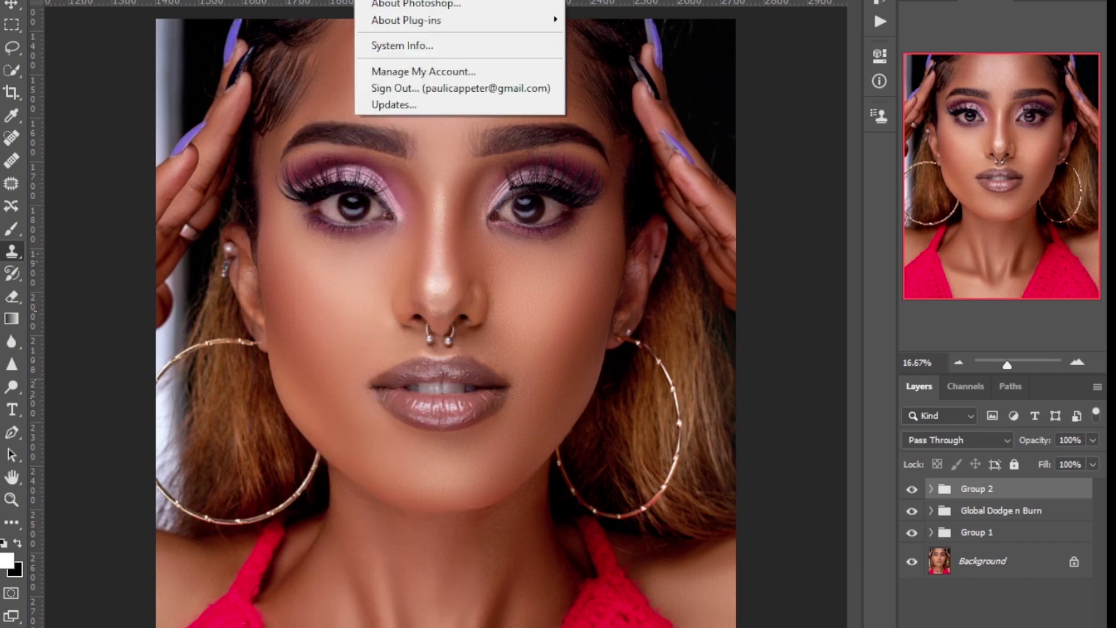
{"action": "left_click", "coordinate": [879, 21]}
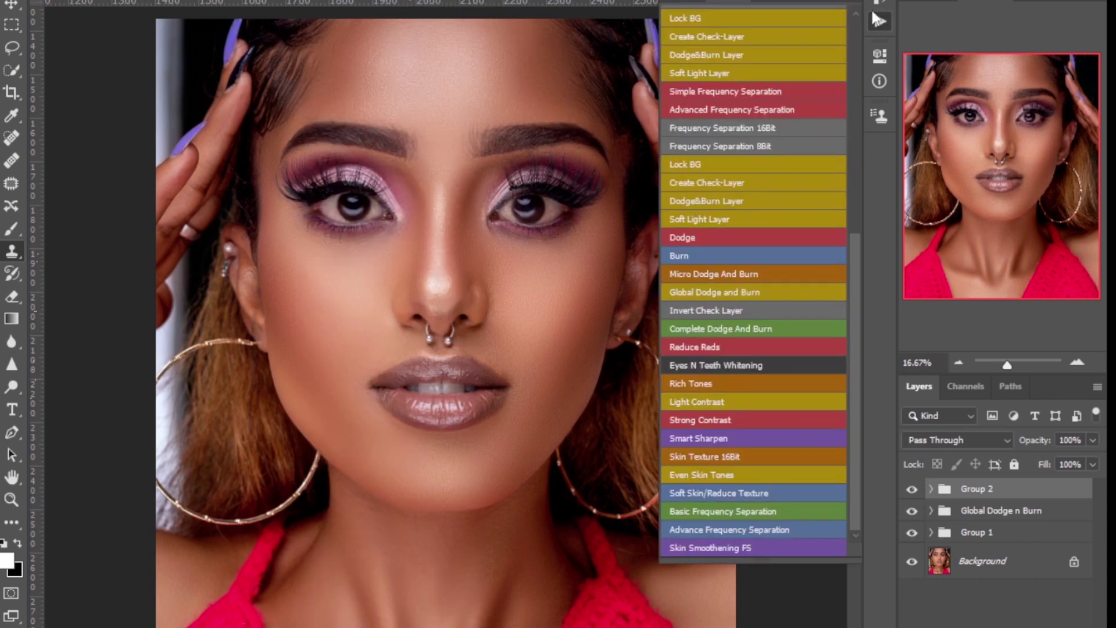
{"action": "left_click", "coordinate": [708, 368]}
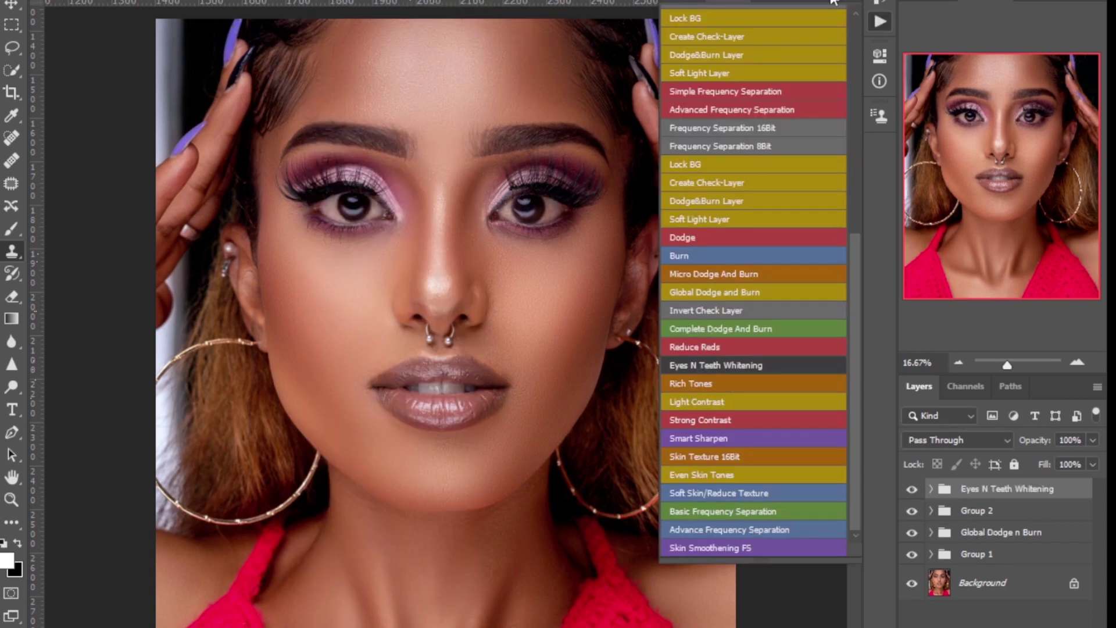
{"action": "left_click", "coordinate": [824, 37]}
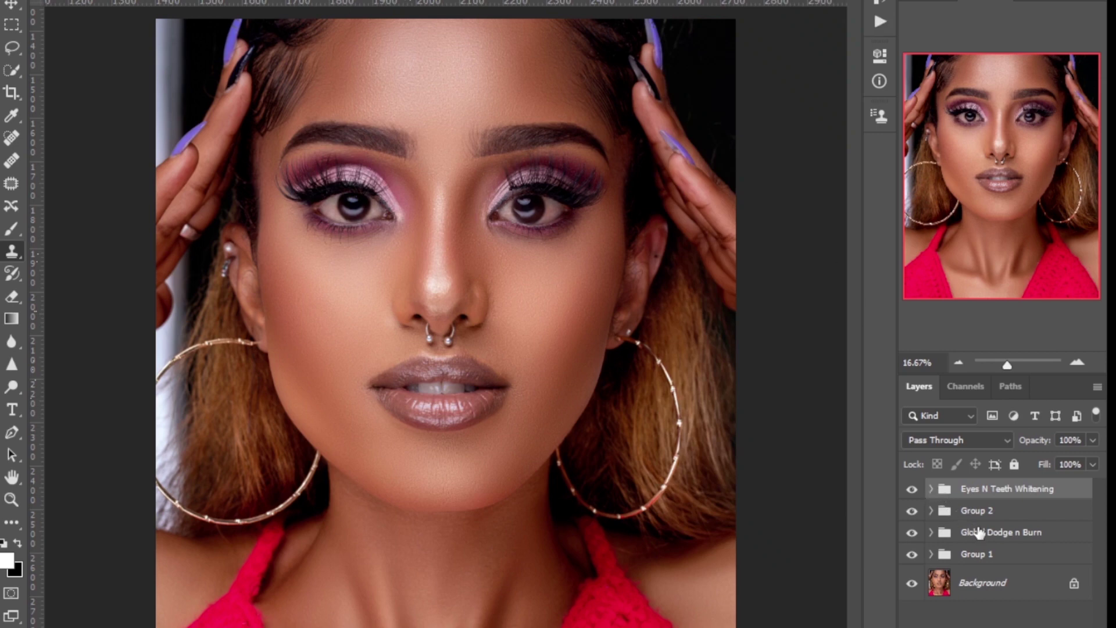
Paint white on the Photo Filter 1 mask with a small brush over the model's left eye white and iris reflections
{"action": "left_click", "coordinate": [931, 489]}
{"action": "left_click", "coordinate": [939, 576]}
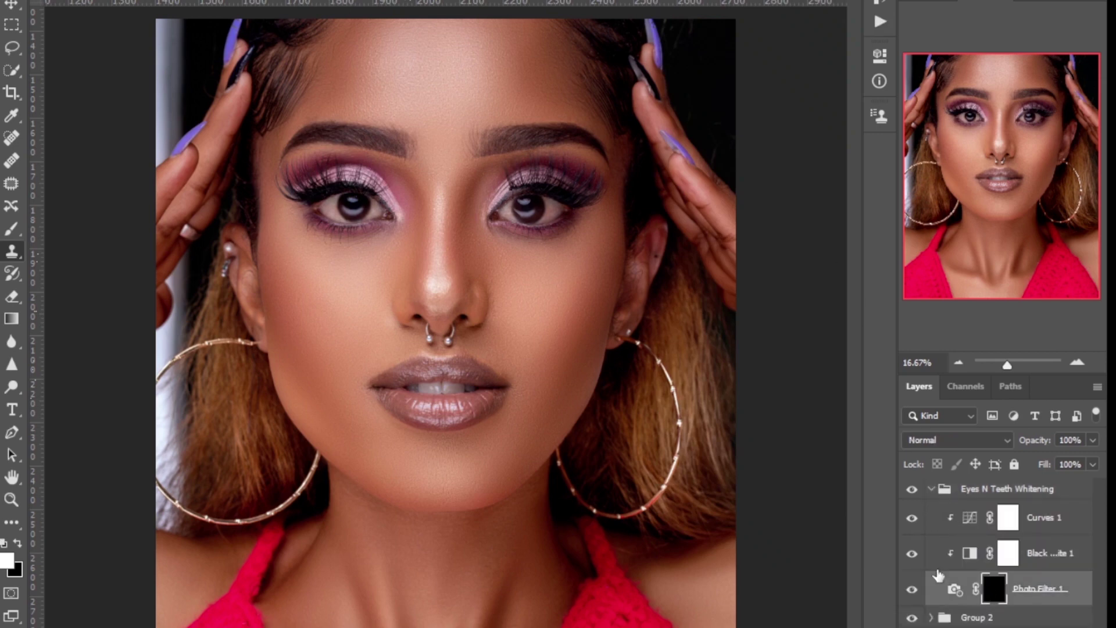
{"action": "key", "text": "ctrl+plus"}
{"action": "key", "text": "ctrl+plus"}
{"action": "key", "text": "ctrl+plus"}
{"action": "key", "text": "ctrl+plus"}
{"action": "key", "text": "ctrl+plus"}
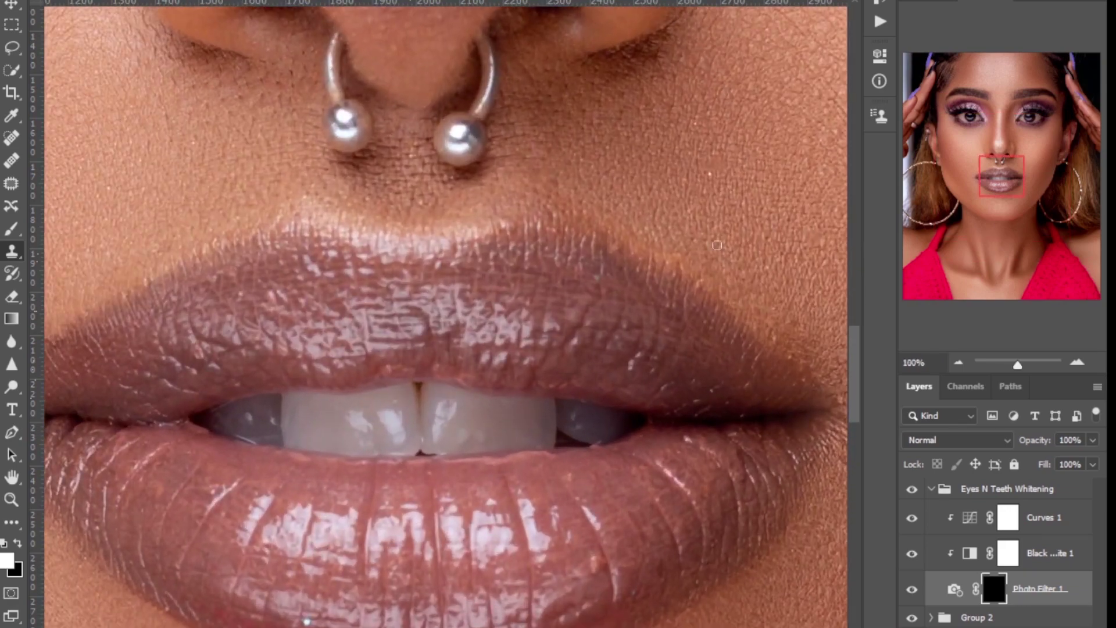
{"action": "left_click_drag", "start_coordinate": [694, 297], "coordinate": [617, 494]}
{"action": "left_click_drag", "start_coordinate": [767, 99], "coordinate": [638, 437]}
{"action": "left_click", "coordinate": [12, 228]}
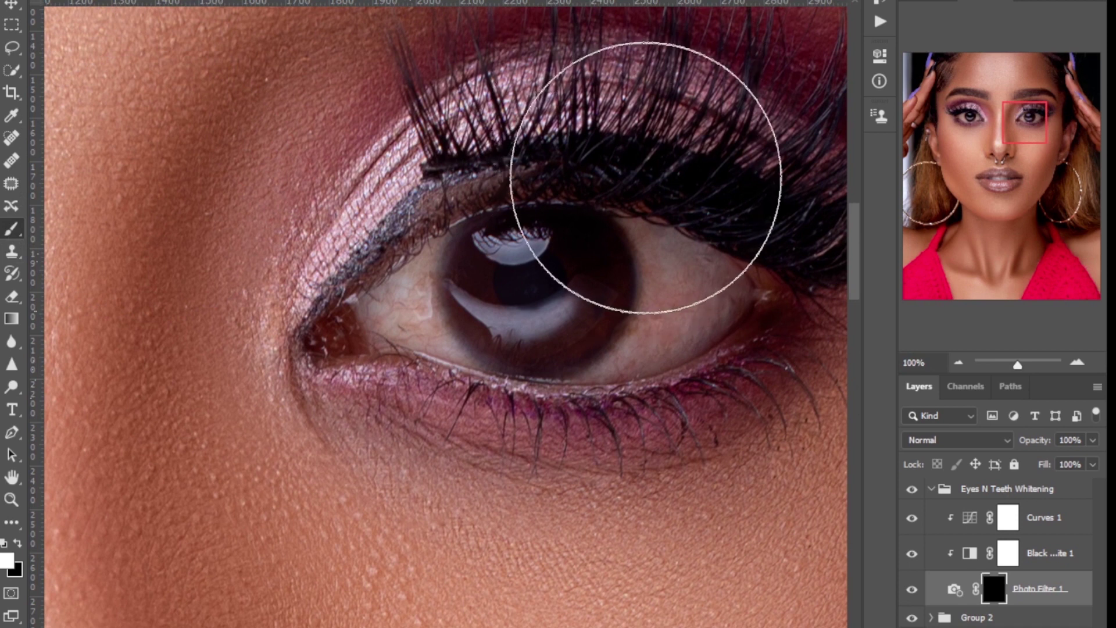
{"action": "key", "text": "bracketleft"}
{"action": "key", "text": "bracketleft"}
{"action": "key", "text": "bracketleft"}
{"action": "key", "text": "bracketleft"}
{"action": "key", "text": "bracketleft"}
{"action": "key", "text": "bracketleft"}
{"action": "key", "text": "bracketleft"}
{"action": "key", "text": "bracketleft"}
{"action": "key", "text": "bracketleft"}
{"action": "key", "text": "bracketleft"}
{"action": "key", "text": "bracketleft"}
{"action": "key", "text": "bracketleft"}
{"action": "mouse_move", "coordinate": [651, 250]}
{"action": "left_mouse_down"}
{"action": "mouse_move", "coordinate": [652, 314]}
{"action": "mouse_move", "coordinate": [662, 279]}
{"action": "mouse_move", "coordinate": [678, 290]}
{"action": "mouse_move", "coordinate": [685, 331]}
{"action": "mouse_move", "coordinate": [710, 297]}
{"action": "mouse_move", "coordinate": [713, 267]}
{"action": "mouse_move", "coordinate": [736, 280]}
{"action": "mouse_move", "coordinate": [698, 339]}
{"action": "mouse_move", "coordinate": [626, 363]}
{"action": "mouse_move", "coordinate": [653, 282]}
{"action": "mouse_move", "coordinate": [641, 224]}
{"action": "mouse_move", "coordinate": [650, 242]}
{"action": "mouse_move", "coordinate": [640, 345]}
{"action": "mouse_move", "coordinate": [579, 373]}
{"action": "mouse_move", "coordinate": [644, 359]}
{"action": "mouse_move", "coordinate": [668, 262]}
{"action": "mouse_move", "coordinate": [723, 291]}
{"action": "left_mouse_up"}
{"action": "mouse_move", "coordinate": [426, 301]}
{"action": "left_mouse_down"}
{"action": "mouse_move", "coordinate": [439, 346]}
{"action": "mouse_move", "coordinate": [385, 326]}
{"action": "mouse_move", "coordinate": [430, 258]}
{"action": "mouse_move", "coordinate": [396, 321]}
{"action": "mouse_move", "coordinate": [469, 354]}
{"action": "mouse_move", "coordinate": [472, 306]}
{"action": "mouse_move", "coordinate": [512, 326]}
{"action": "mouse_move", "coordinate": [558, 299]}
{"action": "left_mouse_up"}
{"action": "left_click_drag", "start_coordinate": [496, 245], "coordinate": [511, 245]}
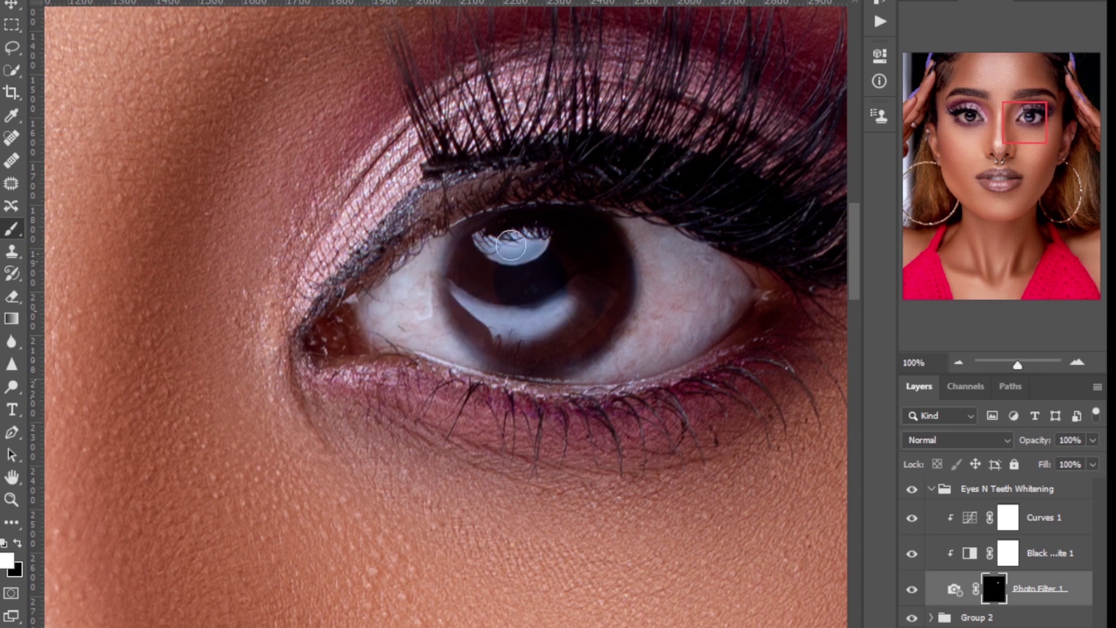
{"action": "mouse_move", "coordinate": [647, 260]}
{"action": "left_mouse_down"}
{"action": "mouse_move", "coordinate": [619, 370]}
{"action": "mouse_move", "coordinate": [729, 307]}
{"action": "mouse_move", "coordinate": [713, 265]}
{"action": "left_mouse_up"}
Paint white on the Photo Filter 1 mask over the model's right eye white and iris reflections
{"action": "left_click_drag", "start_coordinate": [999, 113], "coordinate": [940, 104]}
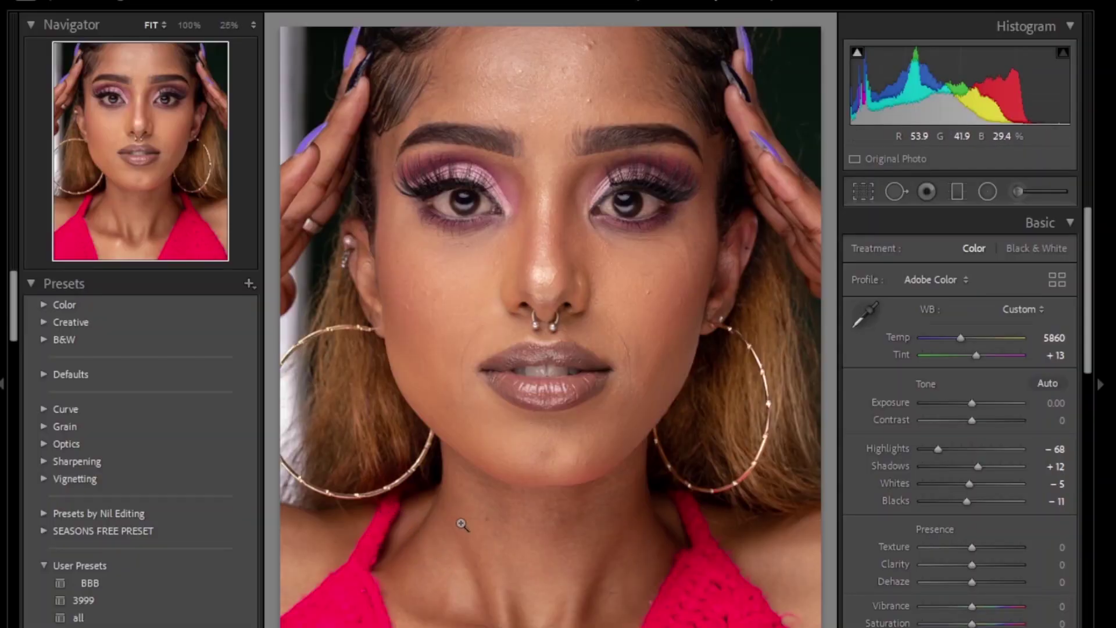
{"action": "left_click", "coordinate": [532, 325]}
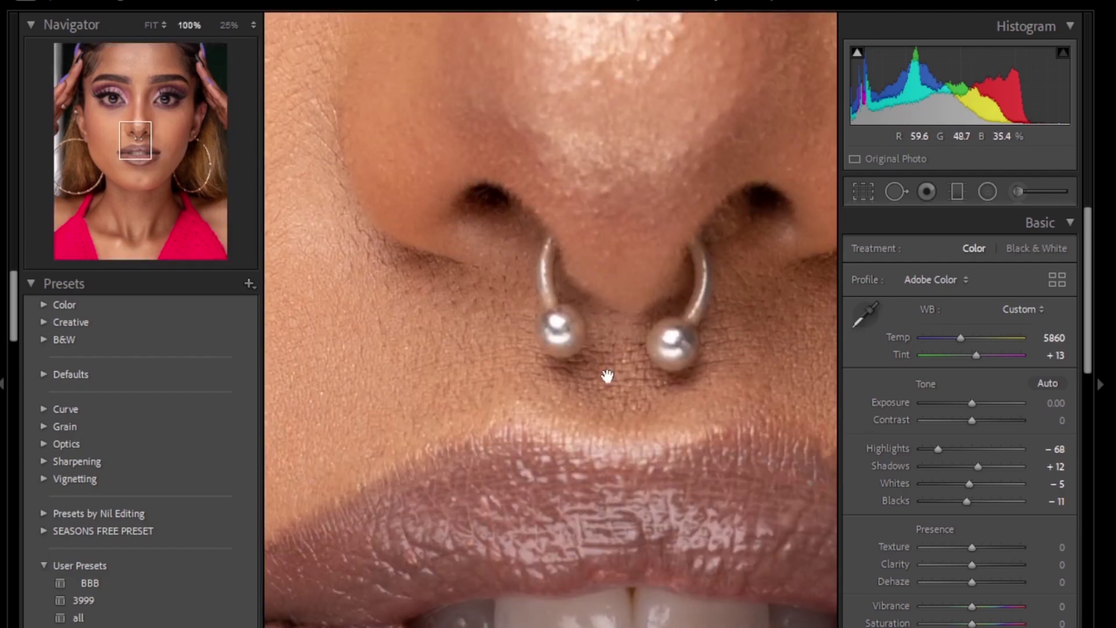
{"action": "left_click", "coordinate": [595, 361]}
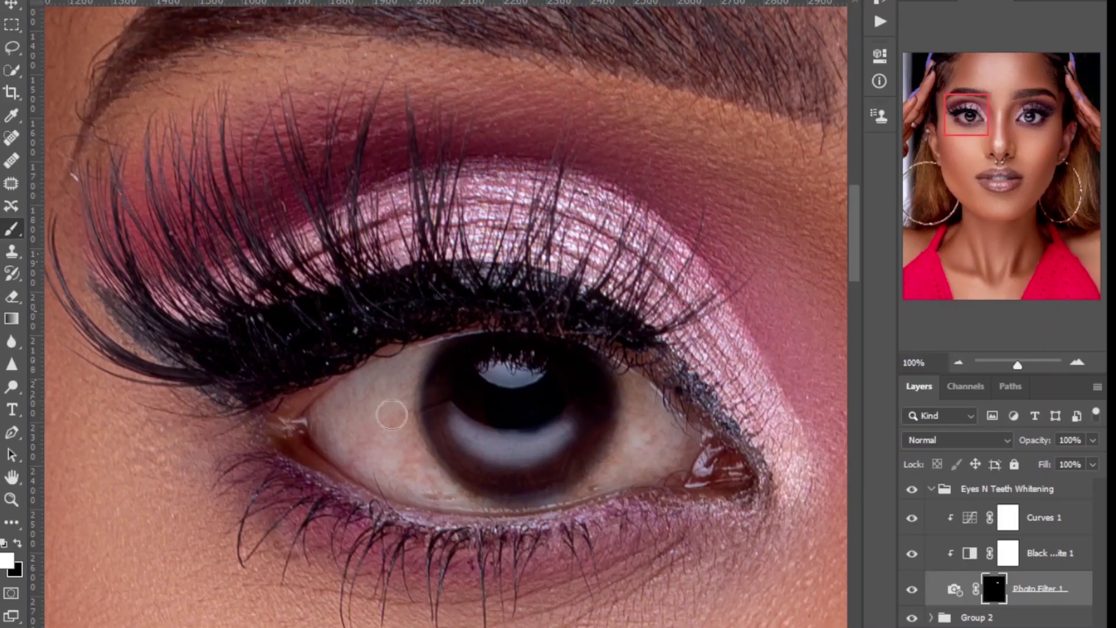
{"action": "mouse_move", "coordinate": [391, 414]}
{"action": "left_mouse_down"}
{"action": "mouse_move", "coordinate": [432, 482]}
{"action": "mouse_move", "coordinate": [410, 484]}
{"action": "mouse_move", "coordinate": [350, 445]}
{"action": "mouse_move", "coordinate": [382, 381]}
{"action": "mouse_move", "coordinate": [327, 419]}
{"action": "mouse_move", "coordinate": [356, 435]}
{"action": "mouse_move", "coordinate": [421, 360]}
{"action": "mouse_move", "coordinate": [410, 459]}
{"action": "mouse_move", "coordinate": [452, 492]}
{"action": "mouse_move", "coordinate": [475, 494]}
{"action": "mouse_move", "coordinate": [394, 409]}
{"action": "mouse_move", "coordinate": [478, 439]}
{"action": "mouse_move", "coordinate": [494, 468]}
{"action": "mouse_move", "coordinate": [560, 444]}
{"action": "mouse_move", "coordinate": [506, 391]}
{"action": "mouse_move", "coordinate": [519, 382]}
{"action": "mouse_move", "coordinate": [628, 408]}
{"action": "mouse_move", "coordinate": [611, 468]}
{"action": "mouse_move", "coordinate": [596, 476]}
{"action": "mouse_move", "coordinate": [637, 448]}
{"action": "mouse_move", "coordinate": [642, 404]}
{"action": "mouse_move", "coordinate": [616, 463]}
{"action": "mouse_move", "coordinate": [670, 430]}
{"action": "mouse_move", "coordinate": [662, 450]}
{"action": "mouse_move", "coordinate": [690, 462]}
{"action": "mouse_move", "coordinate": [687, 440]}
{"action": "mouse_move", "coordinate": [634, 392]}
{"action": "mouse_move", "coordinate": [648, 417]}
{"action": "mouse_move", "coordinate": [604, 472]}
{"action": "mouse_move", "coordinate": [630, 391]}
{"action": "mouse_move", "coordinate": [629, 432]}
{"action": "mouse_move", "coordinate": [611, 464]}
{"action": "mouse_move", "coordinate": [630, 379]}
{"action": "mouse_move", "coordinate": [635, 453]}
{"action": "mouse_move", "coordinate": [687, 452]}
{"action": "mouse_move", "coordinate": [504, 507]}
{"action": "mouse_move", "coordinate": [597, 484]}
{"action": "mouse_move", "coordinate": [623, 410]}
{"action": "left_mouse_up"}
{"action": "key", "text": "x"}
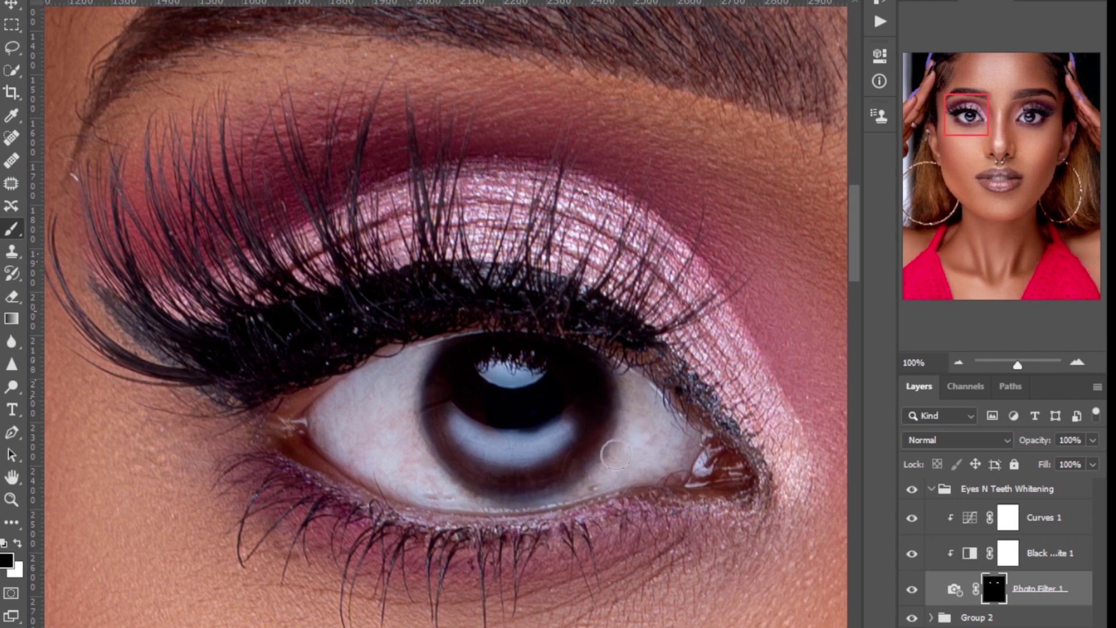
Compare the whole portrait with and without the Photo Filter 1 layer, leaving it visible
{"action": "key", "text": "ctrl+minus"}
{"action": "key", "text": "ctrl+minus"}
{"action": "key", "text": "ctrl+minus"}
{"action": "key", "text": "ctrl+minus"}
{"action": "key", "text": "ctrl+minus"}
{"action": "key", "text": "ctrl+minus"}
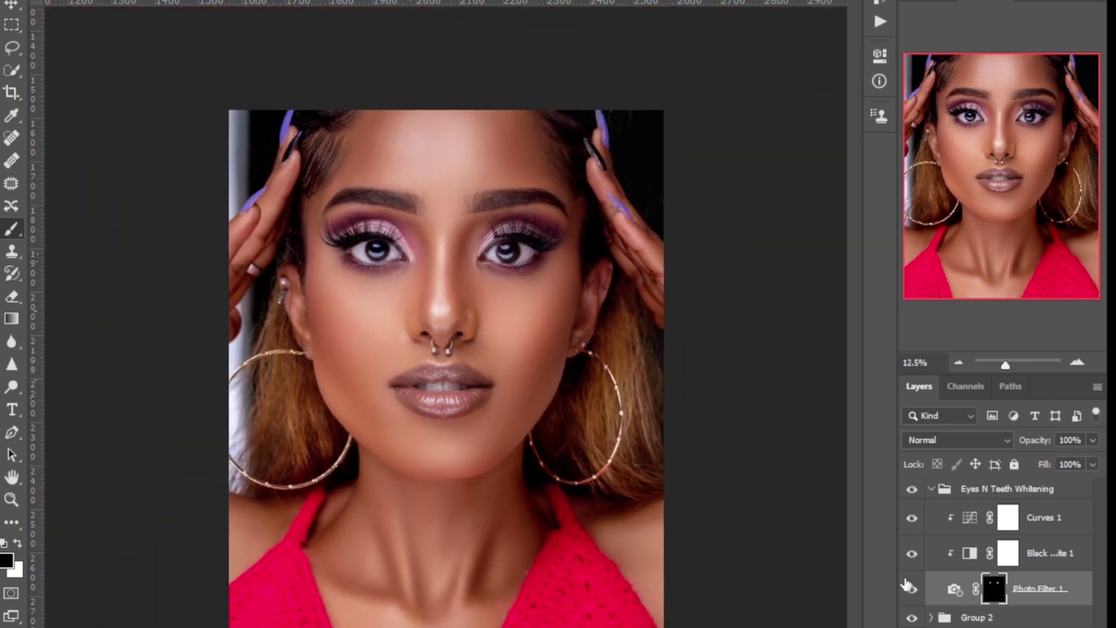
{"action": "left_click", "coordinate": [912, 589]}
{"action": "left_click", "coordinate": [911, 590]}
Paint white on the Photo Filter 1 mask over the model's visible teeth
{"action": "key", "text": "ctrl+plus"}
{"action": "key", "text": "ctrl+plus"}
{"action": "key", "text": "ctrl+plus"}
{"action": "key", "text": "ctrl+plus"}
{"action": "key", "text": "ctrl+plus"}
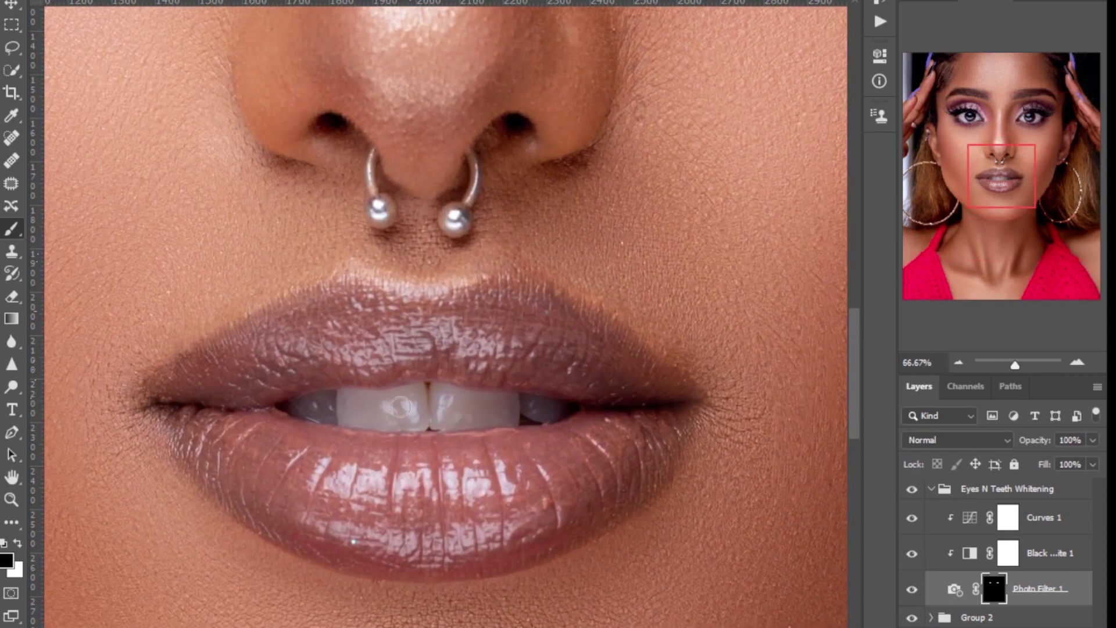
{"action": "key", "text": "x"}
{"action": "mouse_move", "coordinate": [407, 404]}
{"action": "left_mouse_down"}
{"action": "mouse_move", "coordinate": [347, 416]}
{"action": "mouse_move", "coordinate": [328, 395]}
{"action": "mouse_move", "coordinate": [318, 408]}
{"action": "mouse_move", "coordinate": [291, 403]}
{"action": "left_mouse_up"}
{"action": "mouse_move", "coordinate": [448, 401]}
{"action": "left_mouse_down"}
{"action": "mouse_move", "coordinate": [510, 400]}
{"action": "mouse_move", "coordinate": [511, 419]}
{"action": "mouse_move", "coordinate": [465, 424]}
{"action": "mouse_move", "coordinate": [436, 419]}
{"action": "mouse_move", "coordinate": [439, 391]}
{"action": "left_mouse_up"}
{"action": "mouse_move", "coordinate": [547, 416]}
{"action": "left_mouse_down"}
{"action": "mouse_move", "coordinate": [540, 406]}
{"action": "mouse_move", "coordinate": [439, 434]}
{"action": "left_mouse_up"}
{"action": "key", "text": "x"}
{"action": "key", "text": "x"}
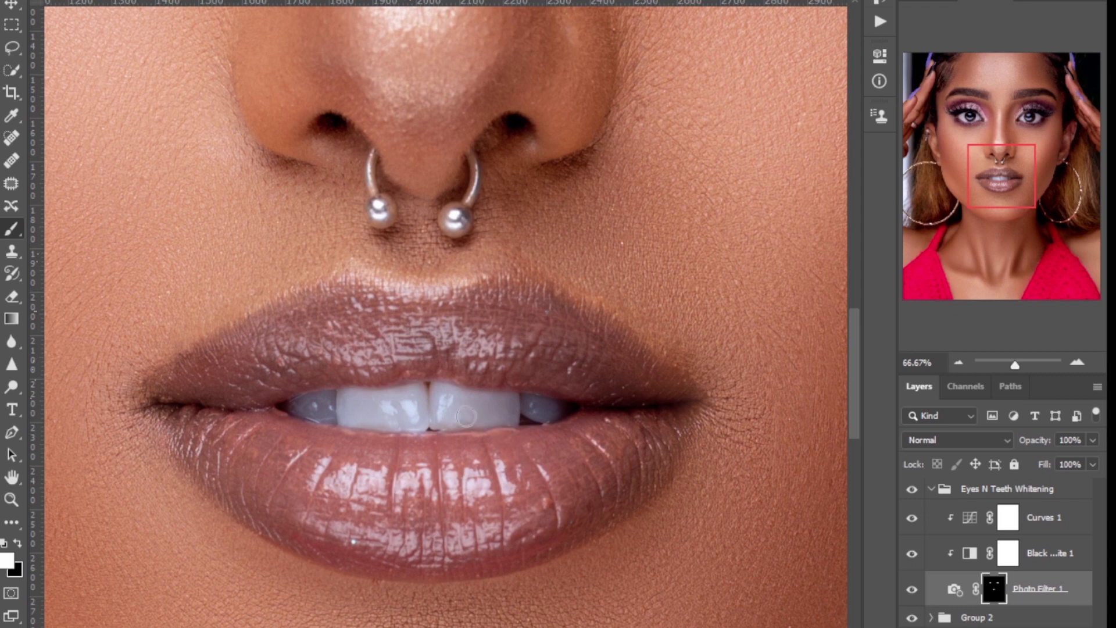
{"action": "key", "text": "x"}
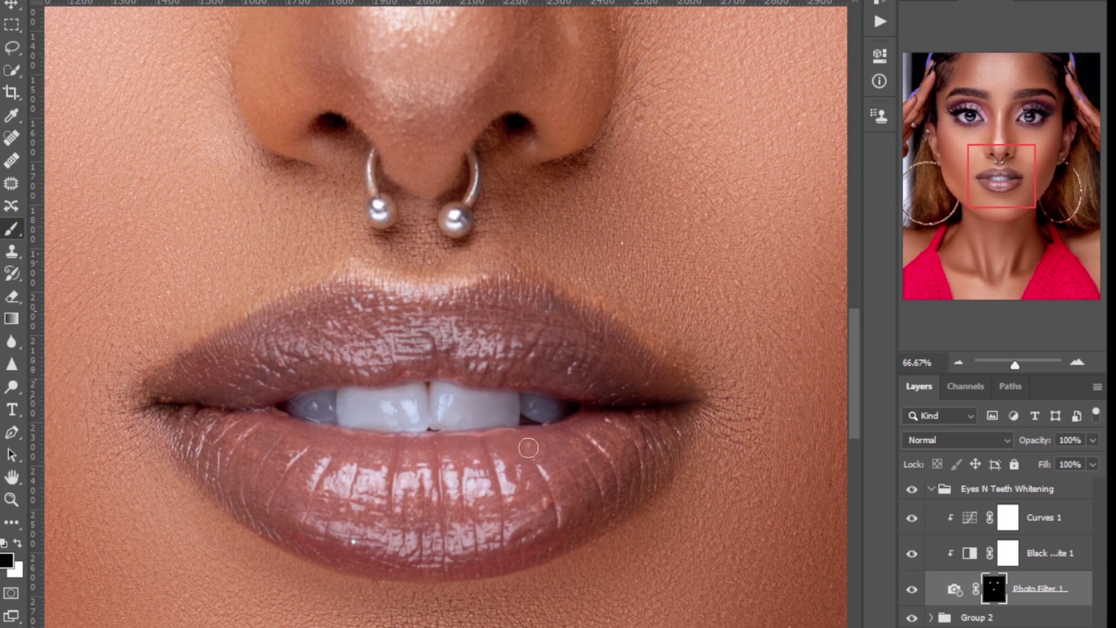
Collapse the Eyes N Teeth Whitening group and compare the portrait with and without it, leaving it visible
{"action": "key", "text": "ctrl+minus"}
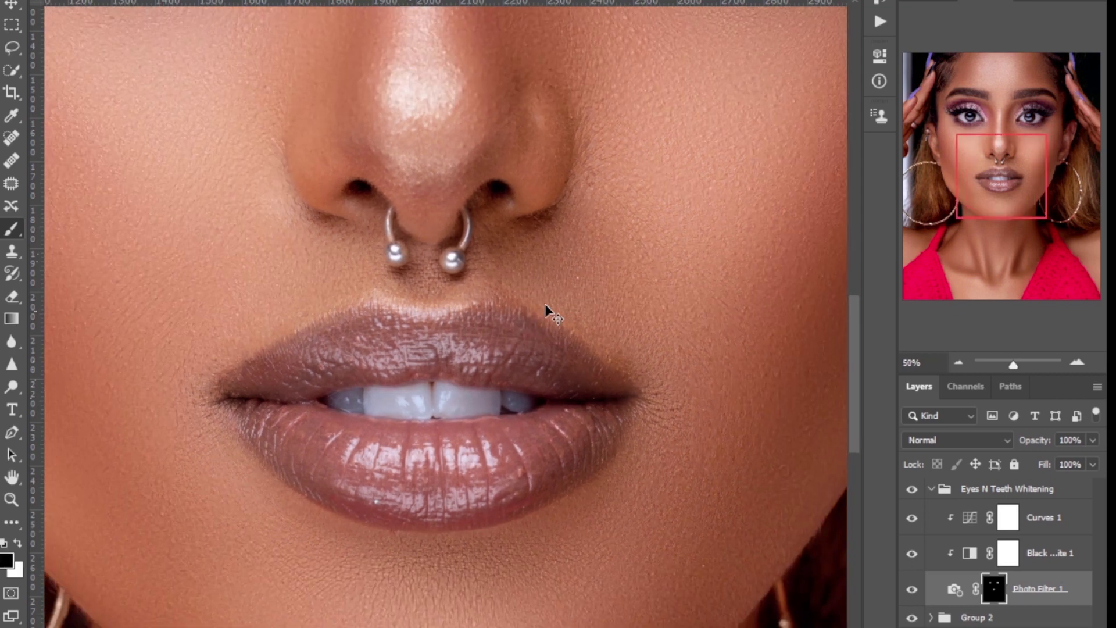
{"action": "key", "text": "ctrl+minus"}
{"action": "key", "text": "ctrl+minus"}
{"action": "key", "text": "ctrl+minus"}
{"action": "key", "text": "ctrl+minus"}
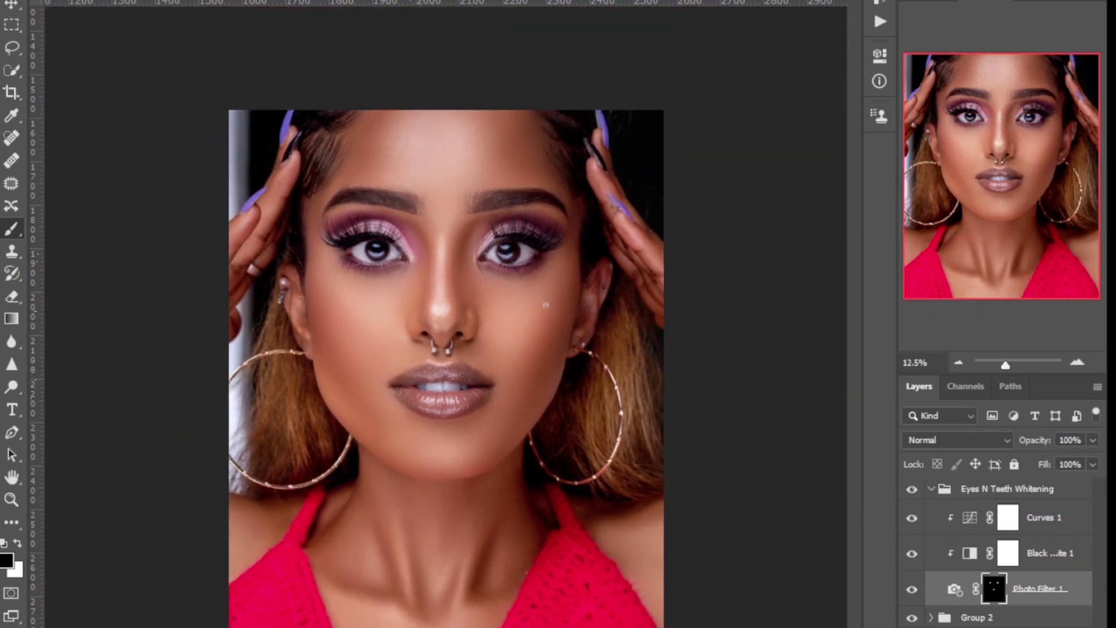
{"action": "left_click", "coordinate": [930, 489]}
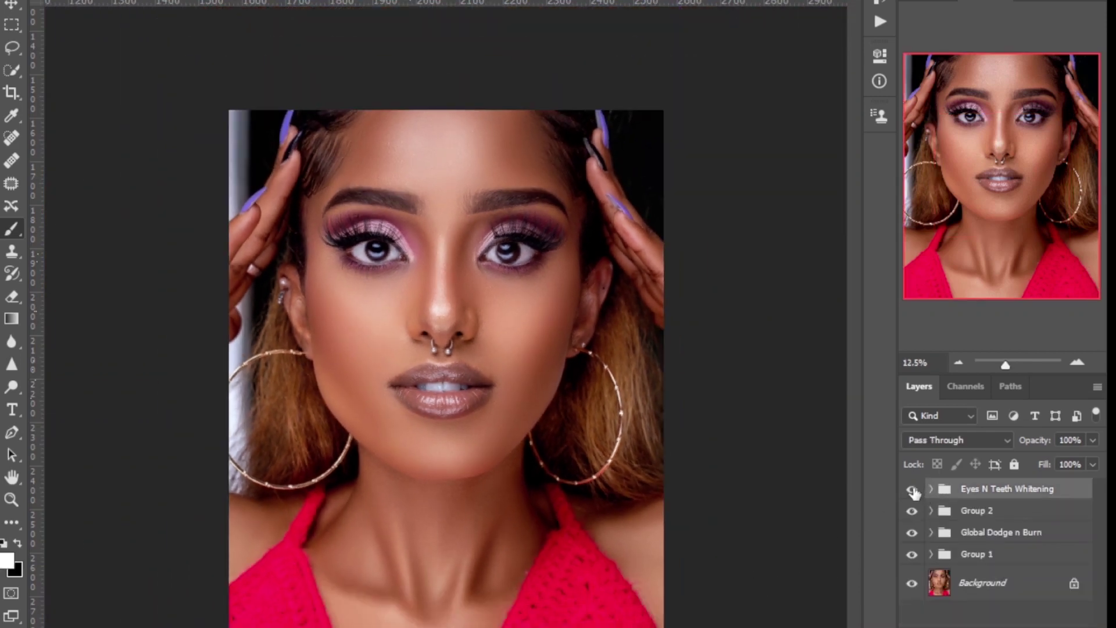
{"action": "left_click", "coordinate": [911, 490]}
{"action": "left_click", "coordinate": [910, 490]}
Add a Color Lookup adjustment layer above Eyes N Teeth Whitening and load the Natural Skintone 3D LUT file into it
{"action": "left_click", "coordinate": [1015, 625]}
{"action": "left_click", "coordinate": [979, 625]}
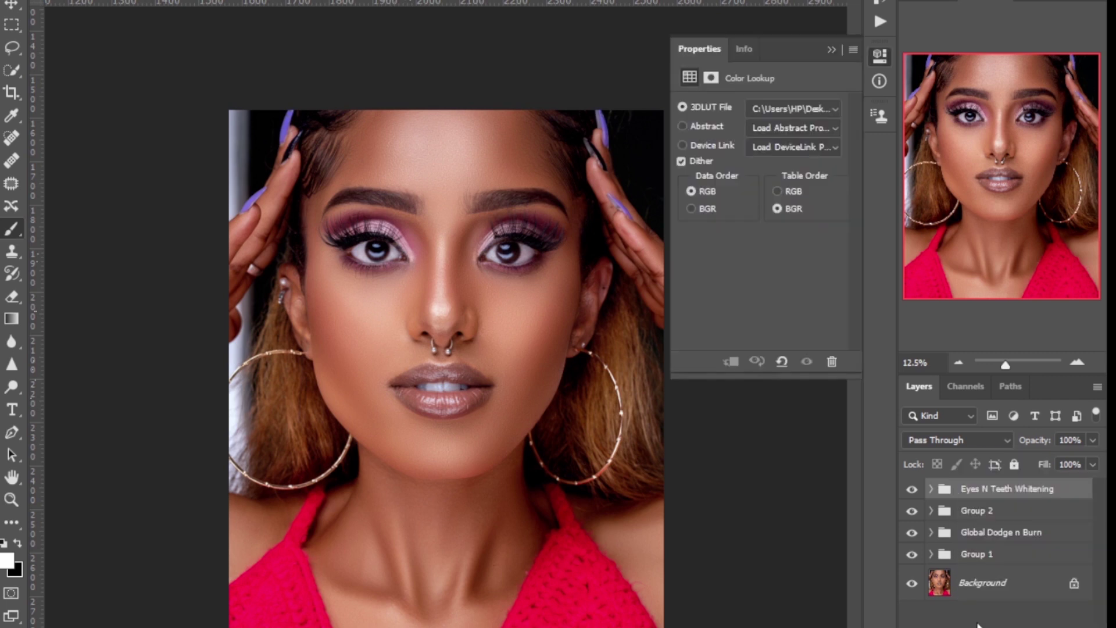
{"action": "left_click", "coordinate": [779, 109]}
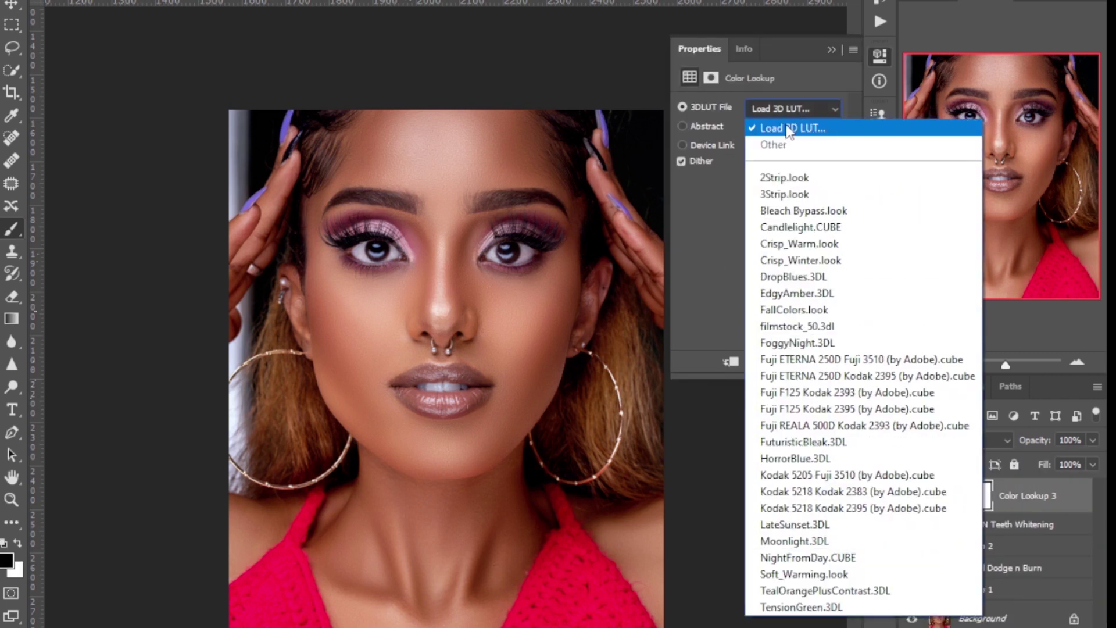
{"action": "left_click", "coordinate": [784, 122]}
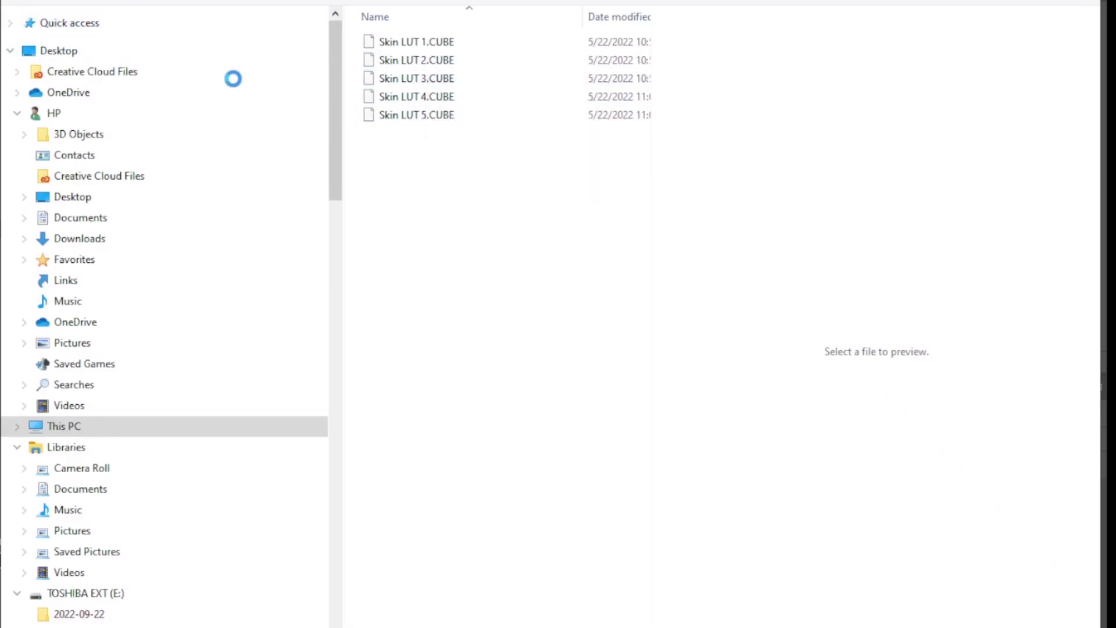
{"action": "left_click", "coordinate": [488, 387]}
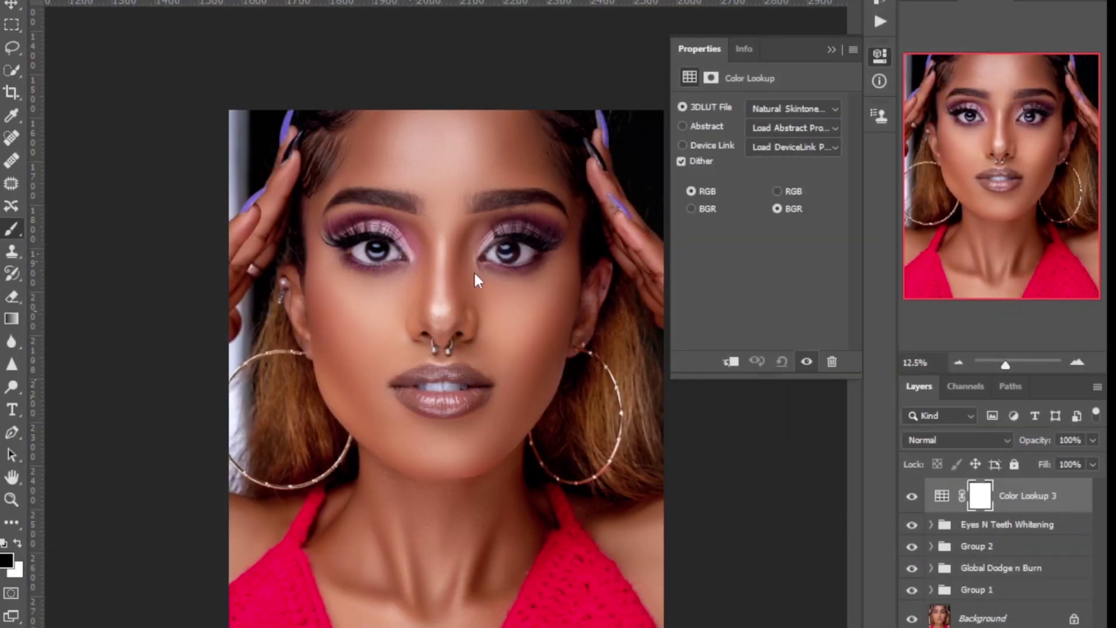
{"action": "left_click", "coordinate": [833, 50]}
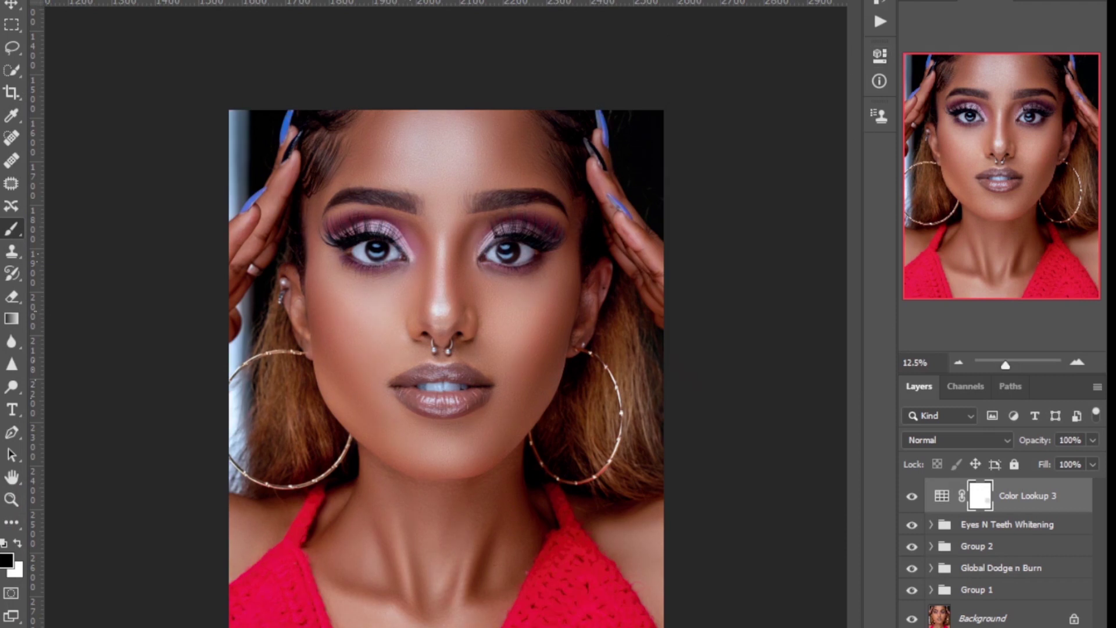
Compare the portrait with and without Color Lookup 3 and set that layer's opacity to 62%
{"action": "left_click", "coordinate": [910, 498]}
{"action": "left_click", "coordinate": [911, 498]}
{"action": "left_click", "coordinate": [1092, 442]}
{"action": "key", "text": "ctrl+plus"}
{"action": "key", "text": "ctrl+plus"}
{"action": "key", "text": "ctrl+plus"}
{"action": "key", "text": "ctrl+minus"}
{"action": "key", "text": "ctrl+minus"}
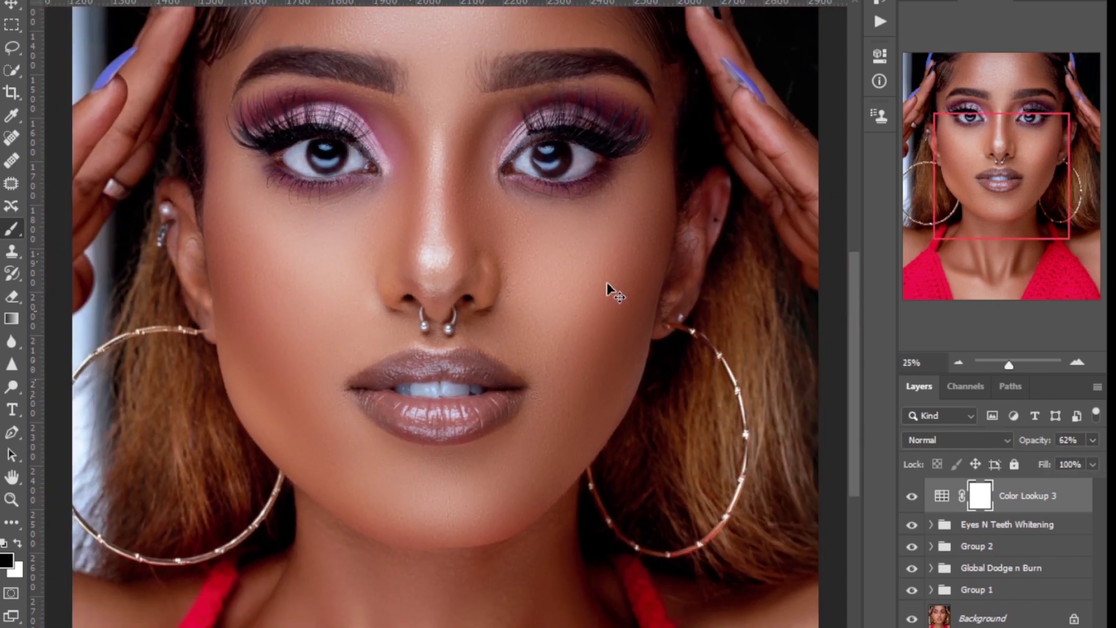
Select the Eyes N Teeth Whitening group and toggle its visibility to check its effect on the eyes and teeth
{"action": "left_click", "coordinate": [912, 525]}
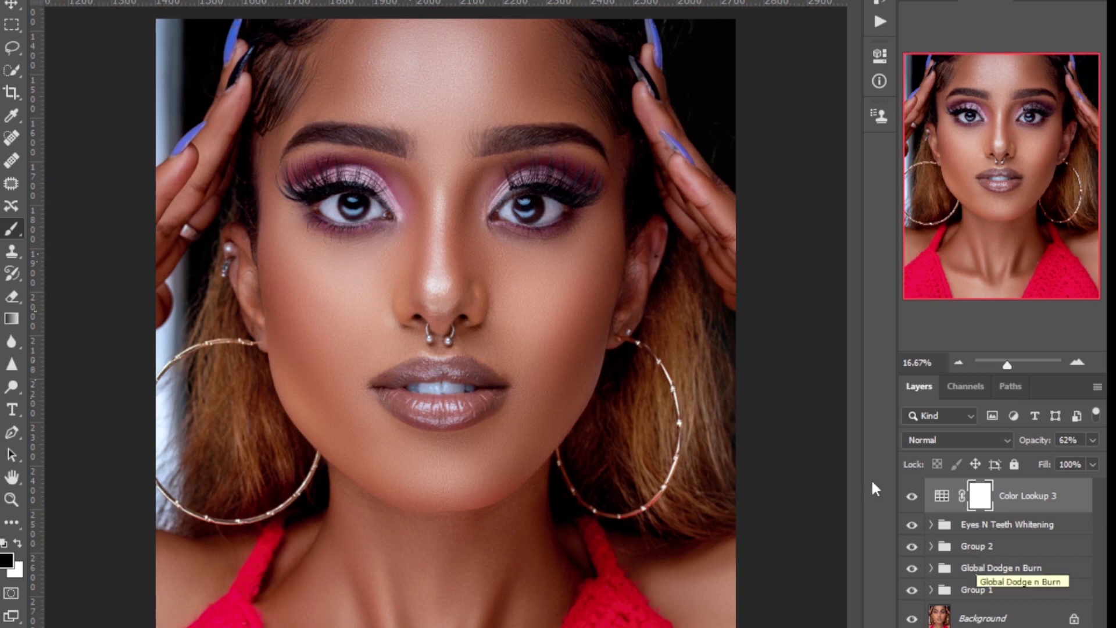
{"action": "left_click", "coordinate": [1010, 532]}
{"action": "key", "text": "x"}
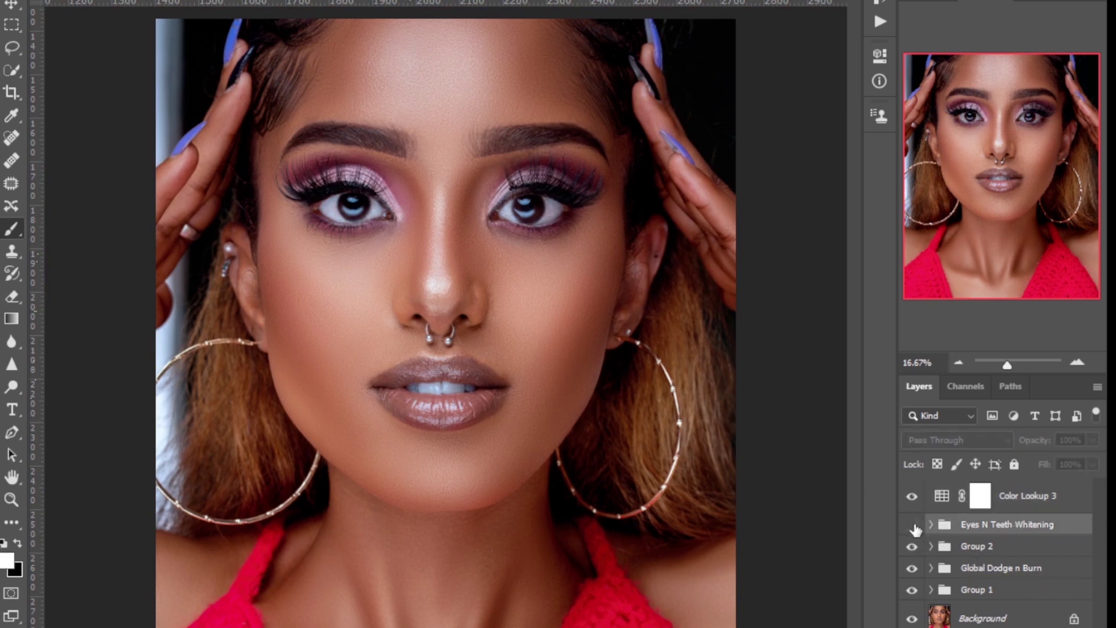